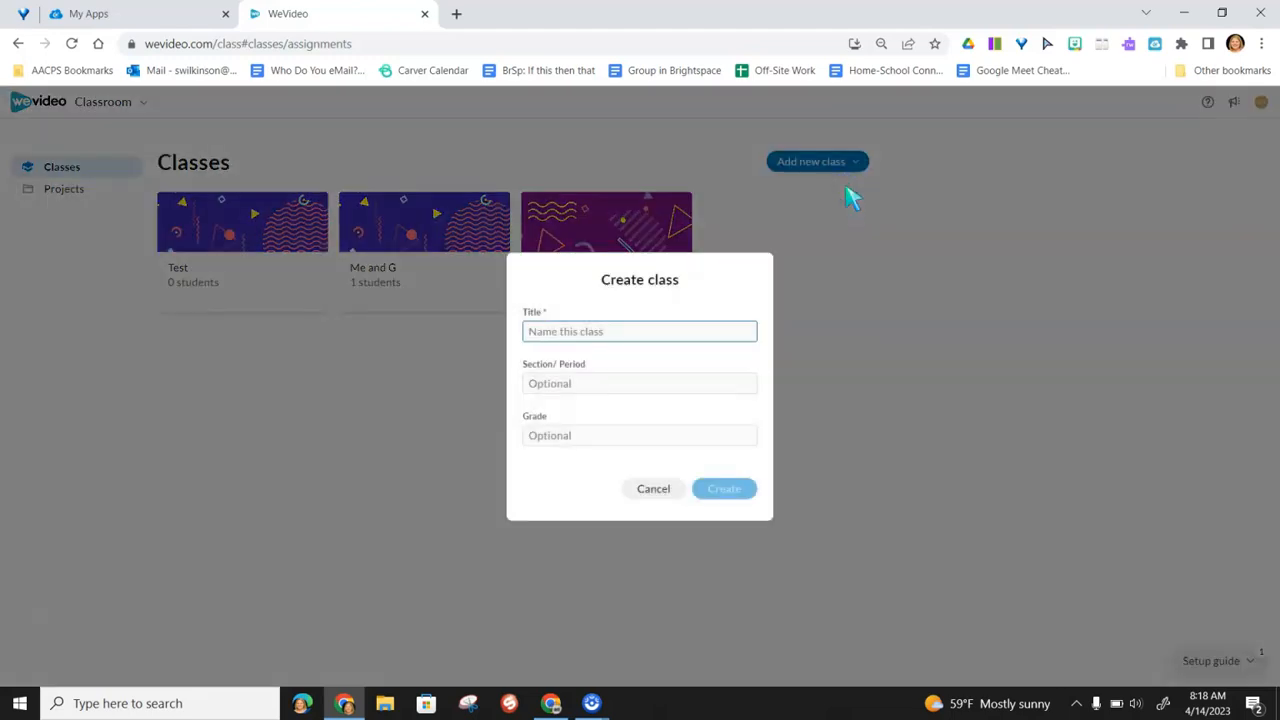
- Create a class titled "Test Classroom" with section "Period 2" and grade 6
type("Test Classroom")
left_click(579, 382)
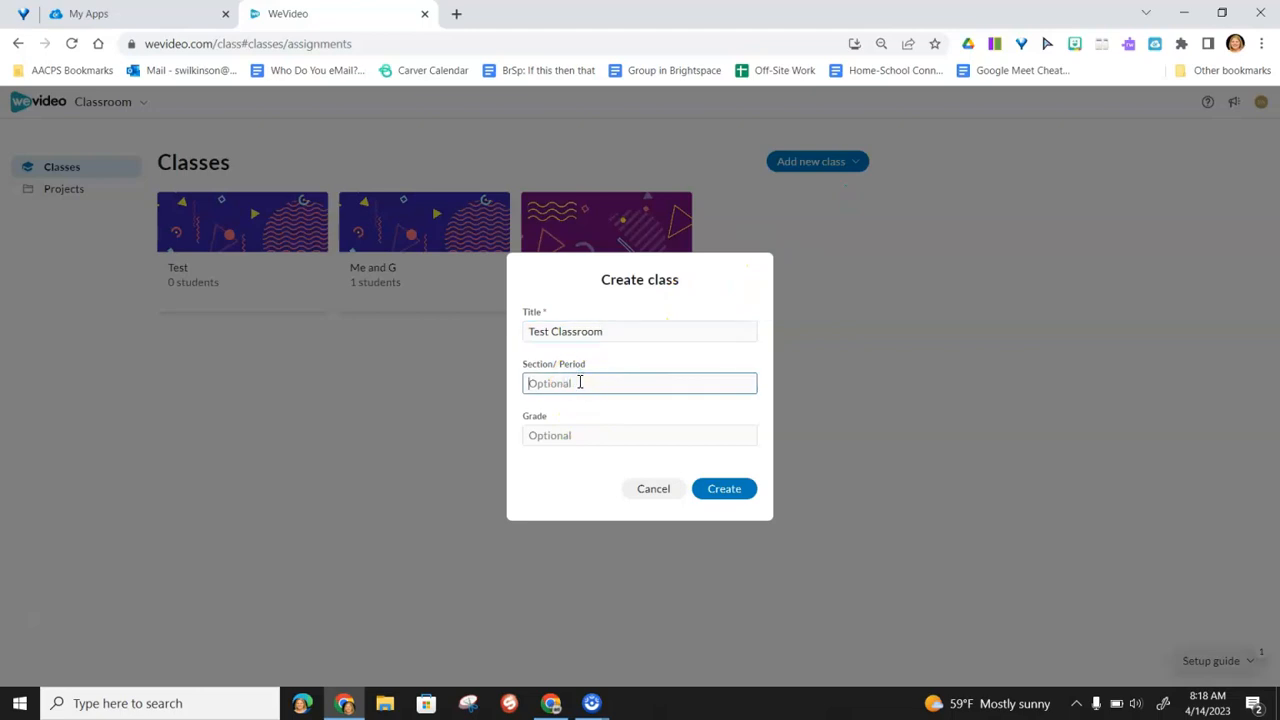
type("Period 2")
left_click(566, 450)
left_click(564, 438)
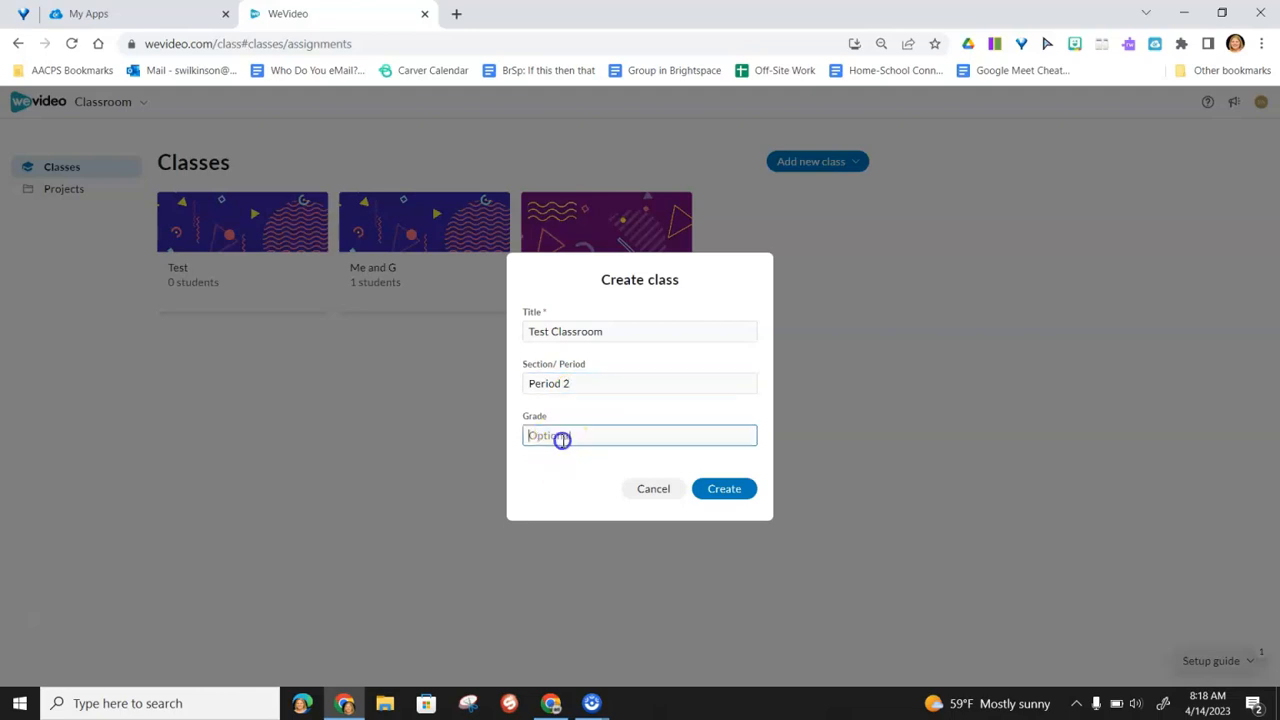
type("6")
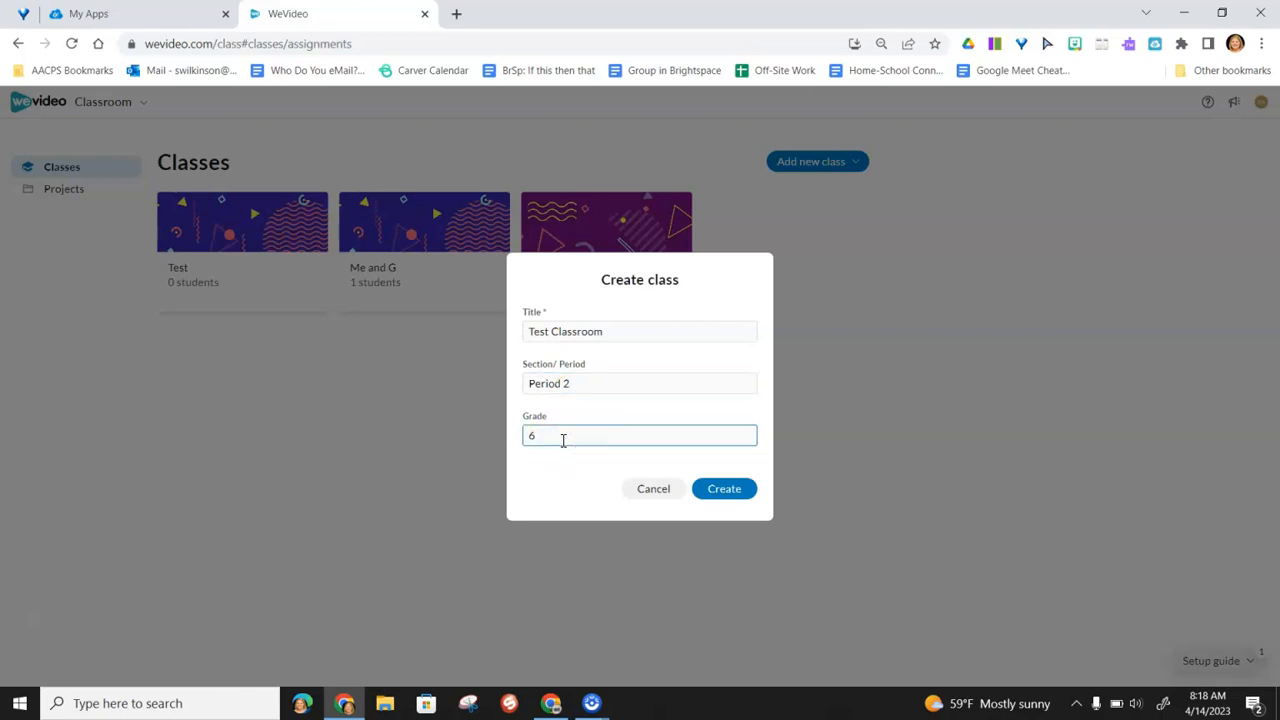
left_click(742, 490)
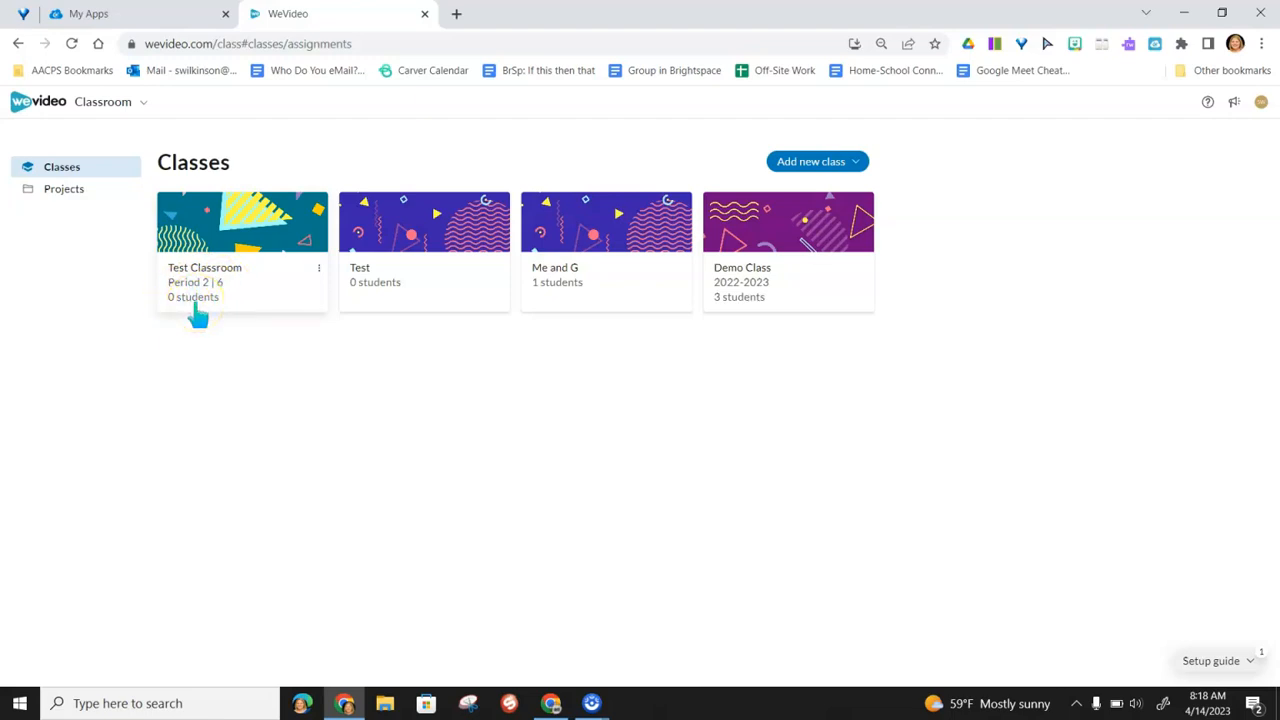
- Open the Test Classroom class details for editing, save them, and check the class's remaining options
left_click(318, 269)
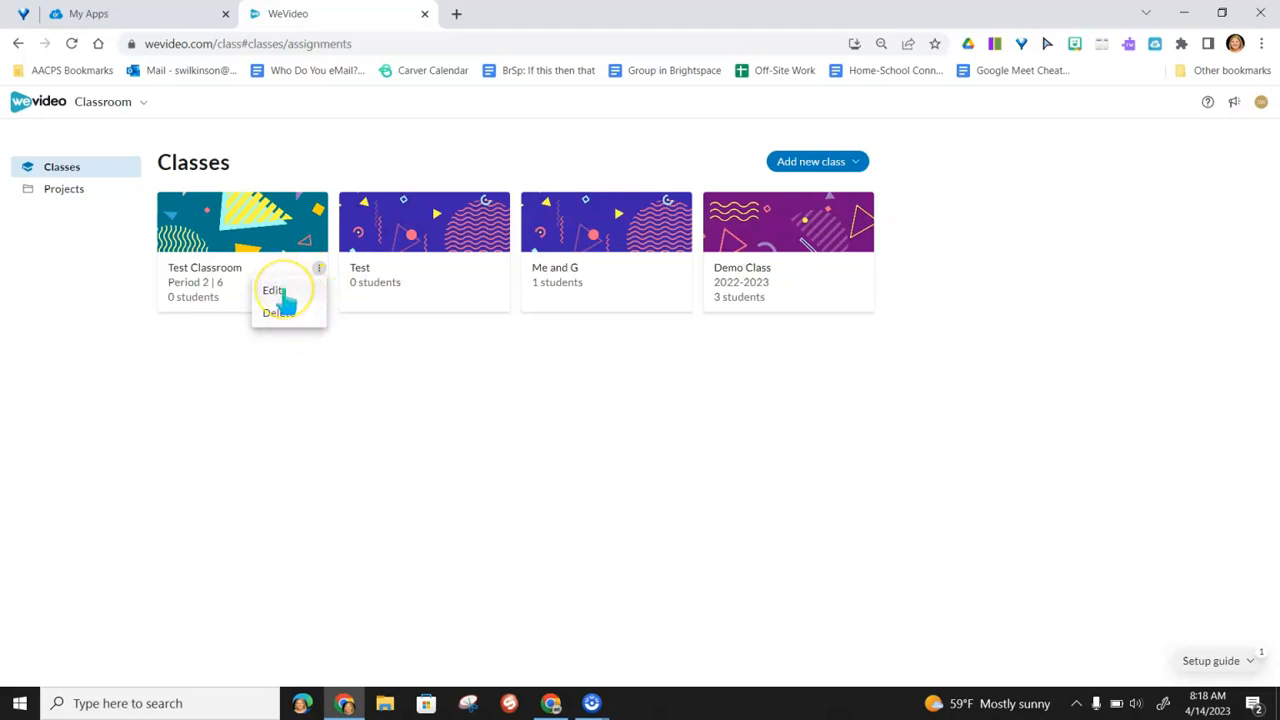
left_click(277, 290)
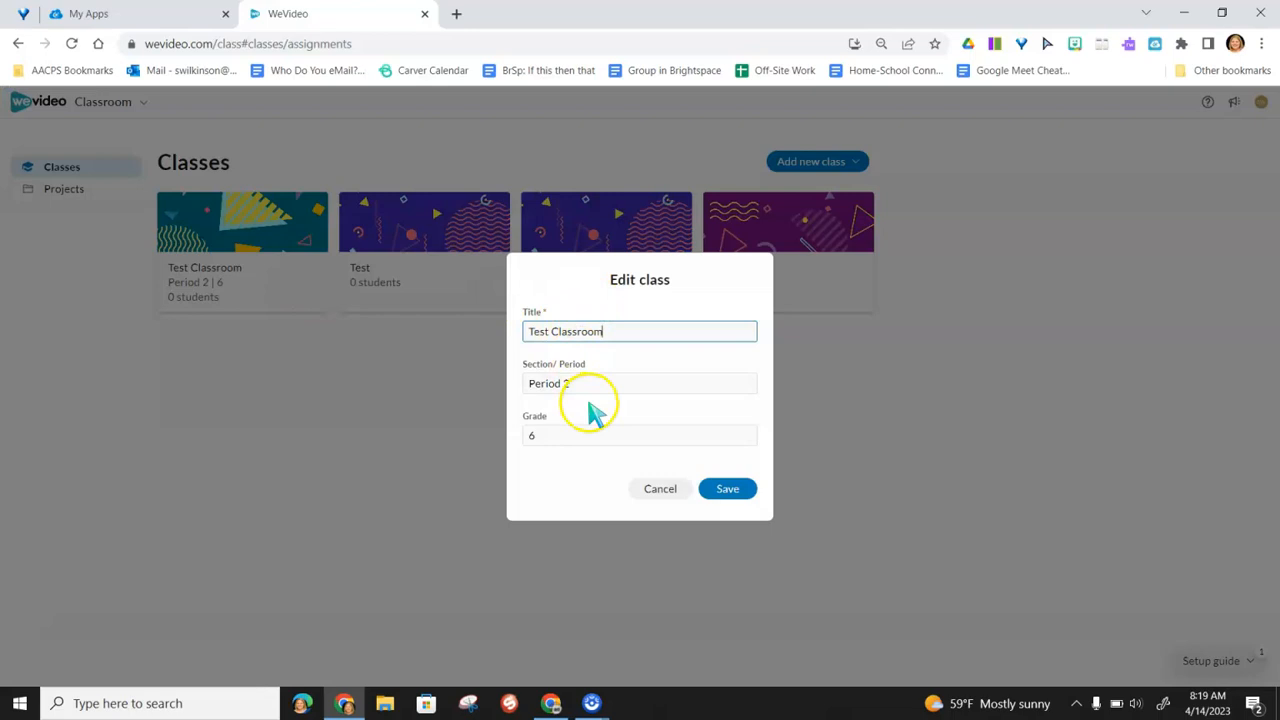
left_click(728, 489)
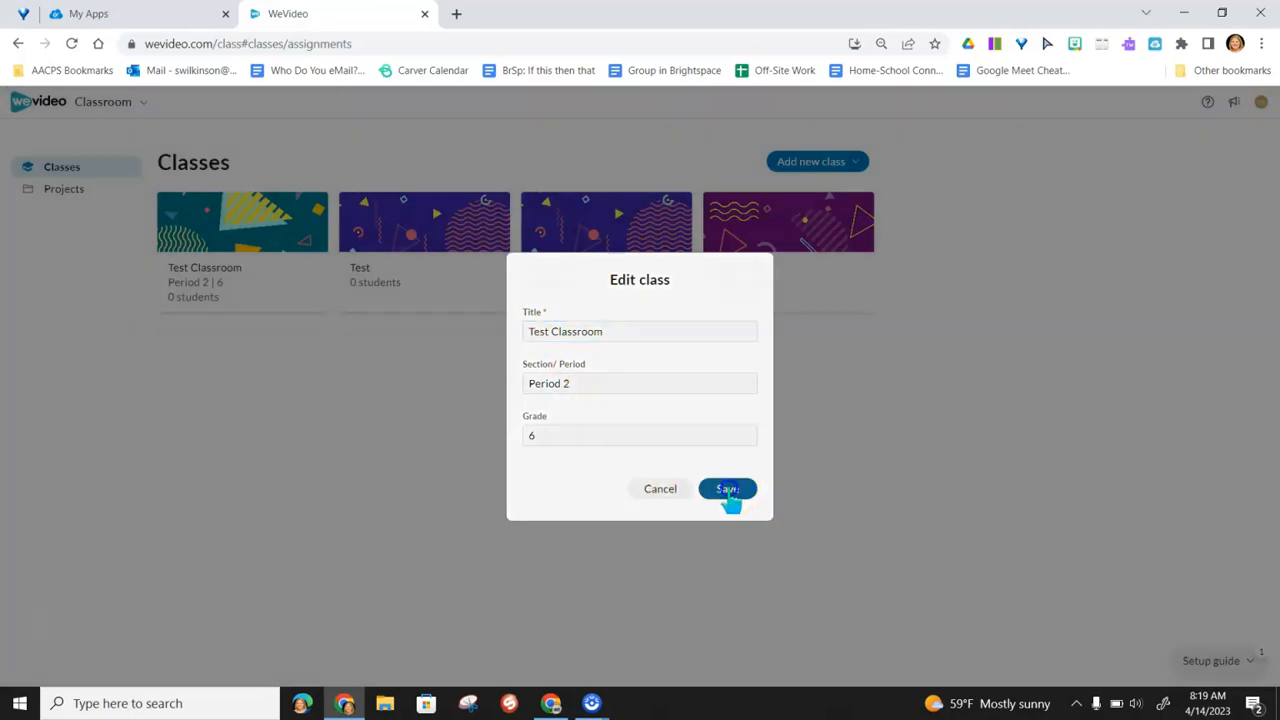
left_click(318, 272)
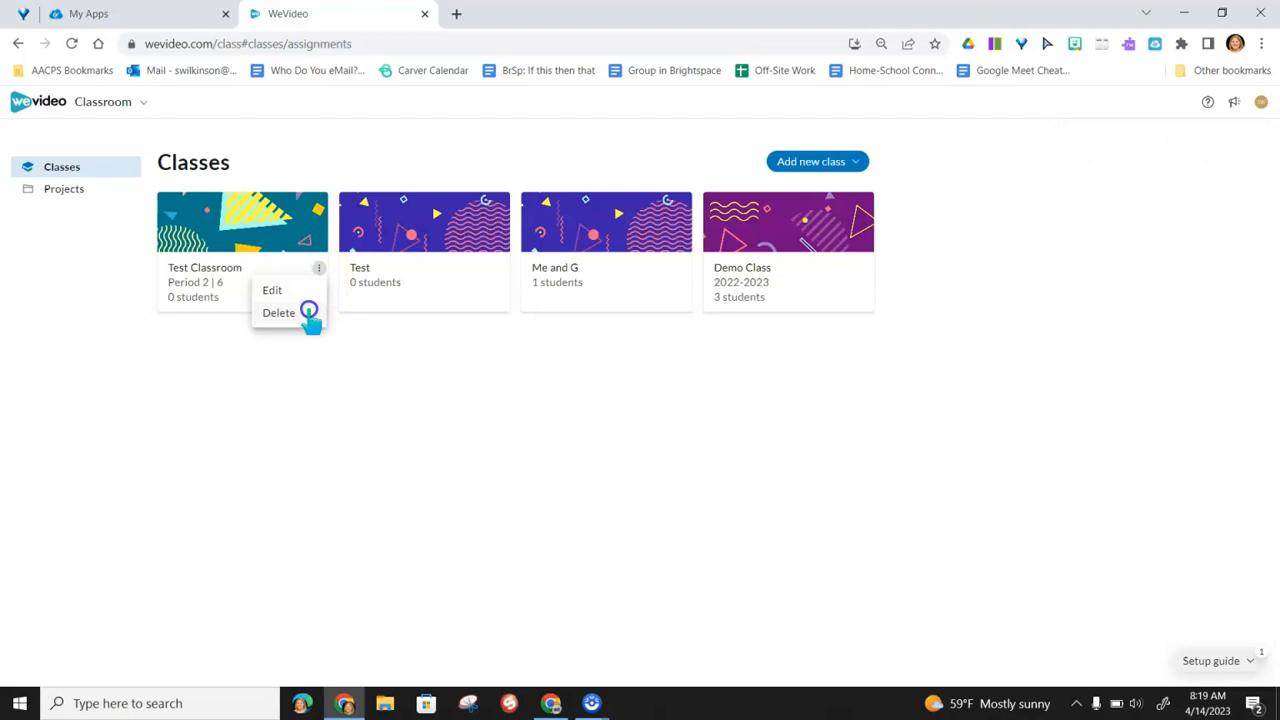
left_click(363, 363)
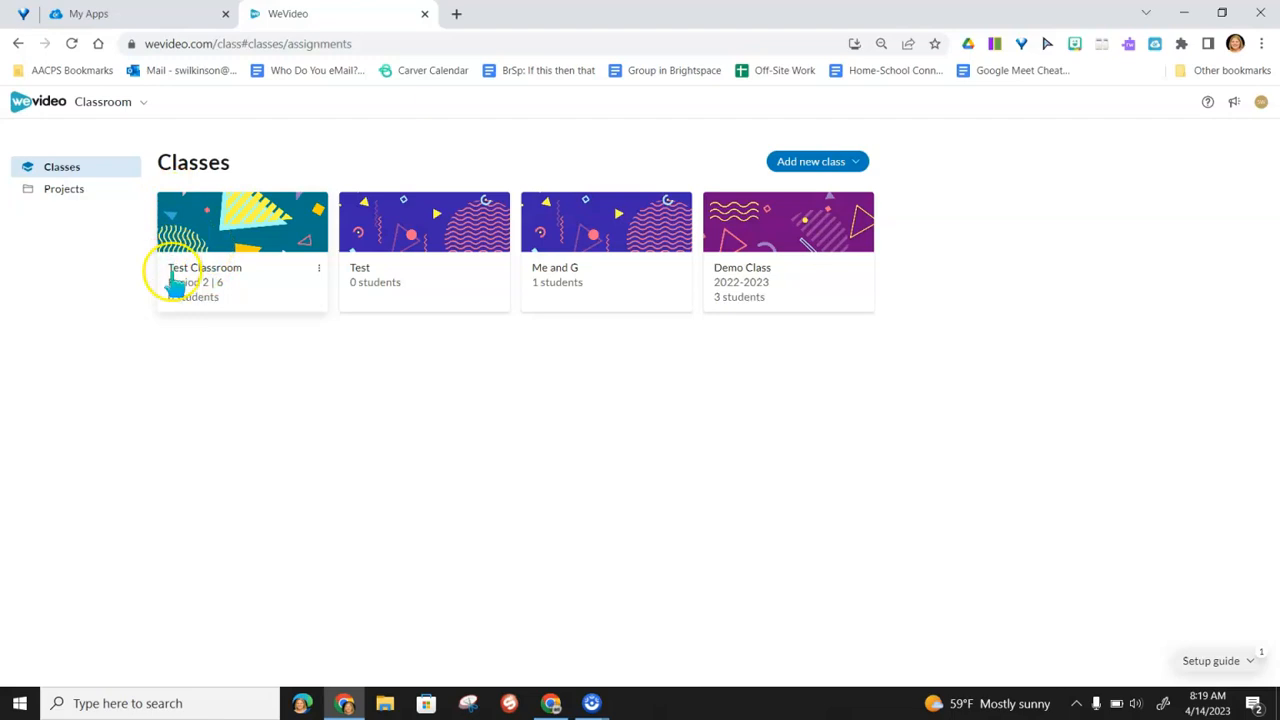
- Open the Test Classroom class, view its people list, and return to its assignments
left_click(200, 256)
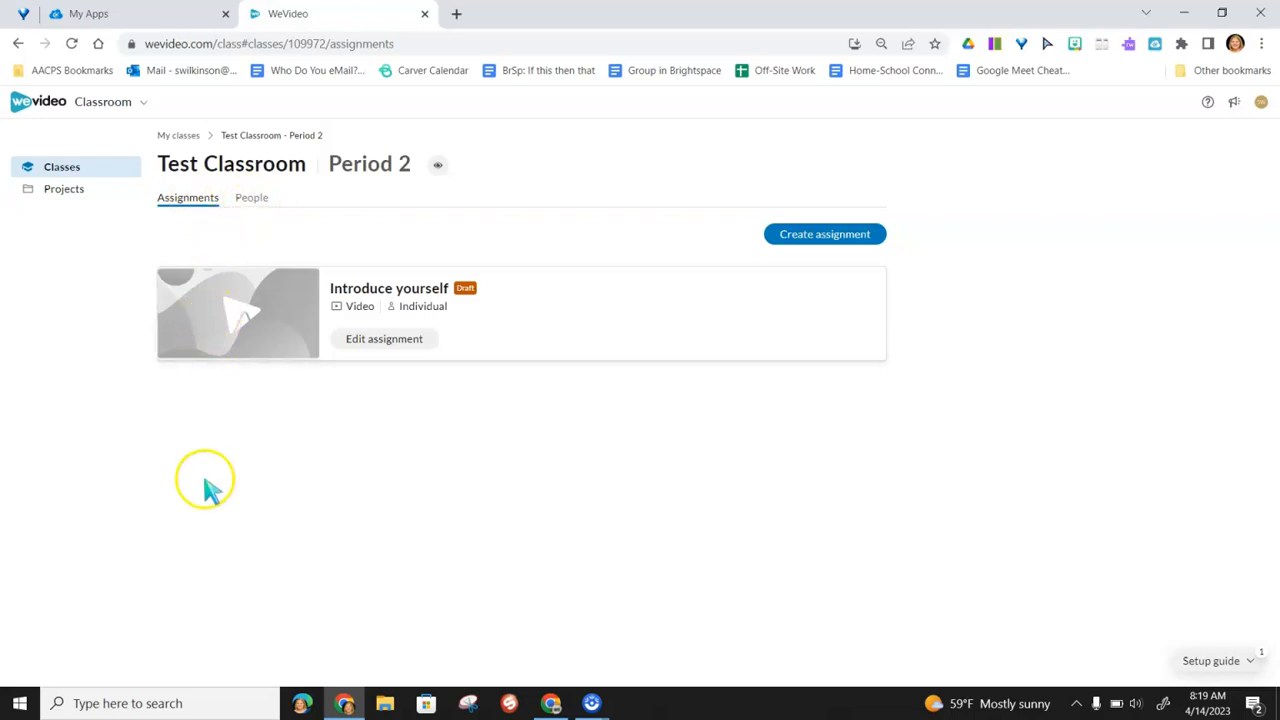
left_click(254, 200)
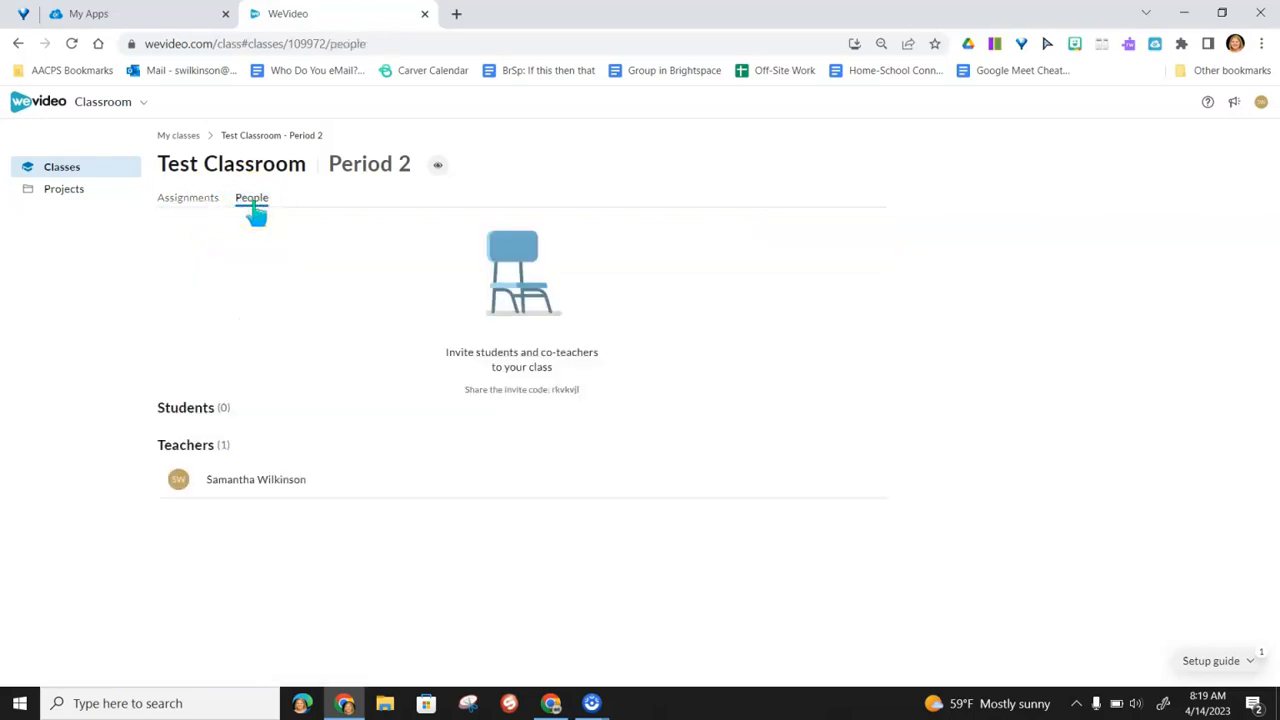
left_click(189, 203)
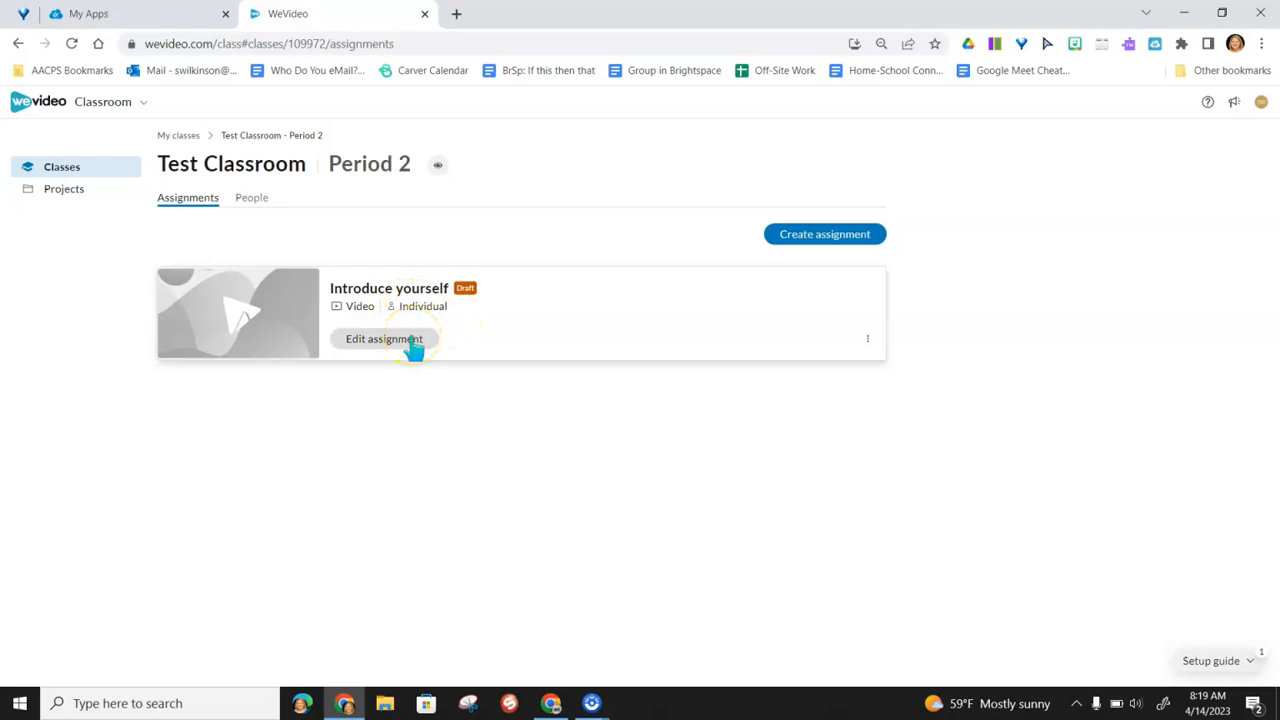
- Review the publish and delete options of the "Introduce yourself" draft assignment
left_click(867, 339)
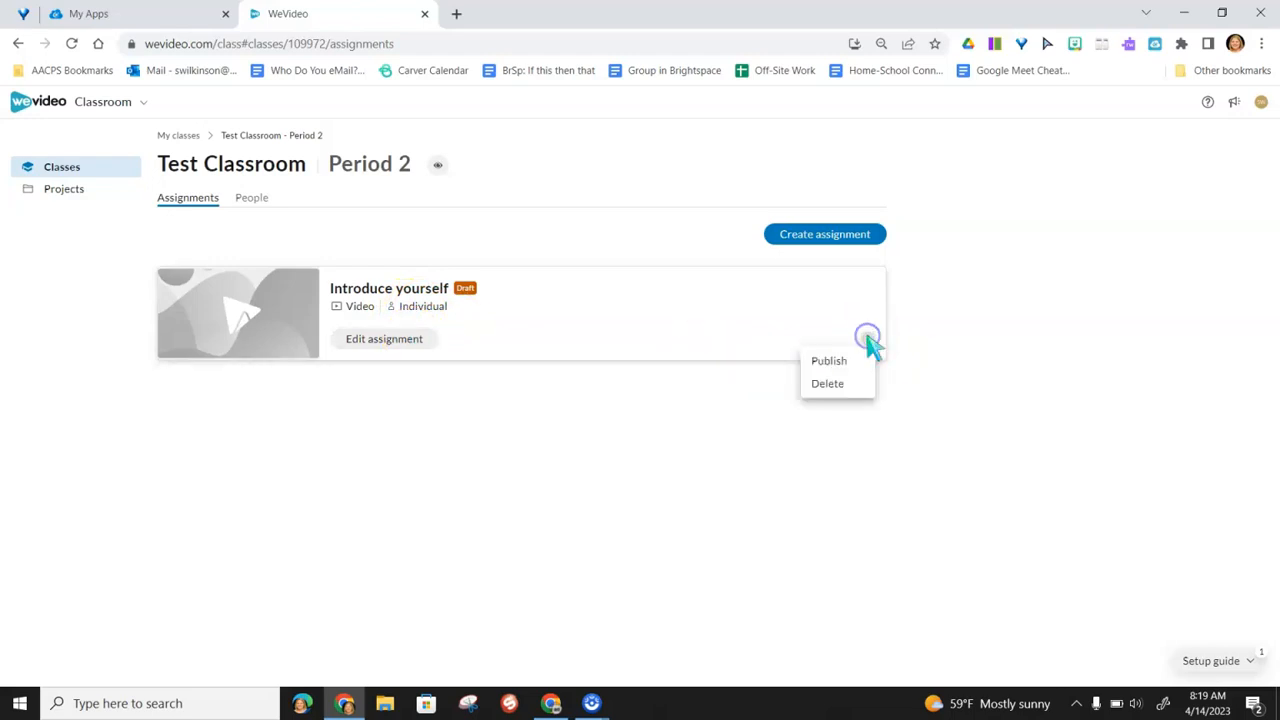
left_click(852, 366)
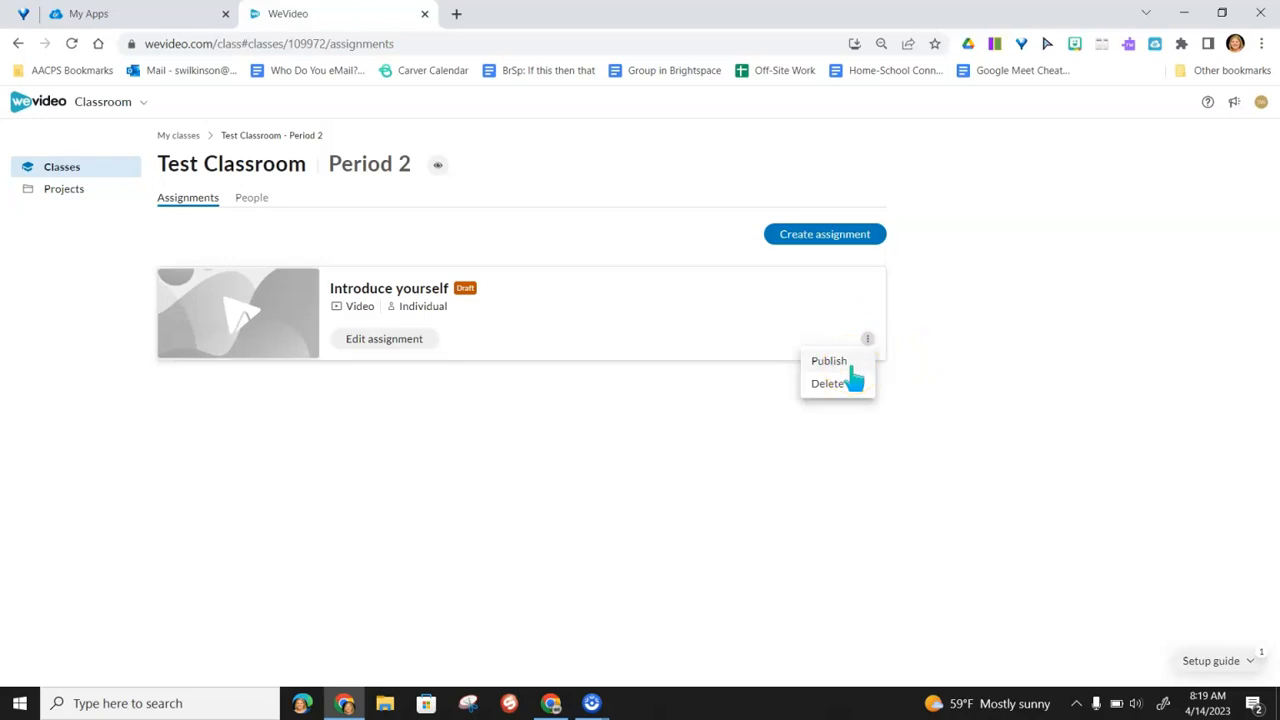
left_click(849, 385)
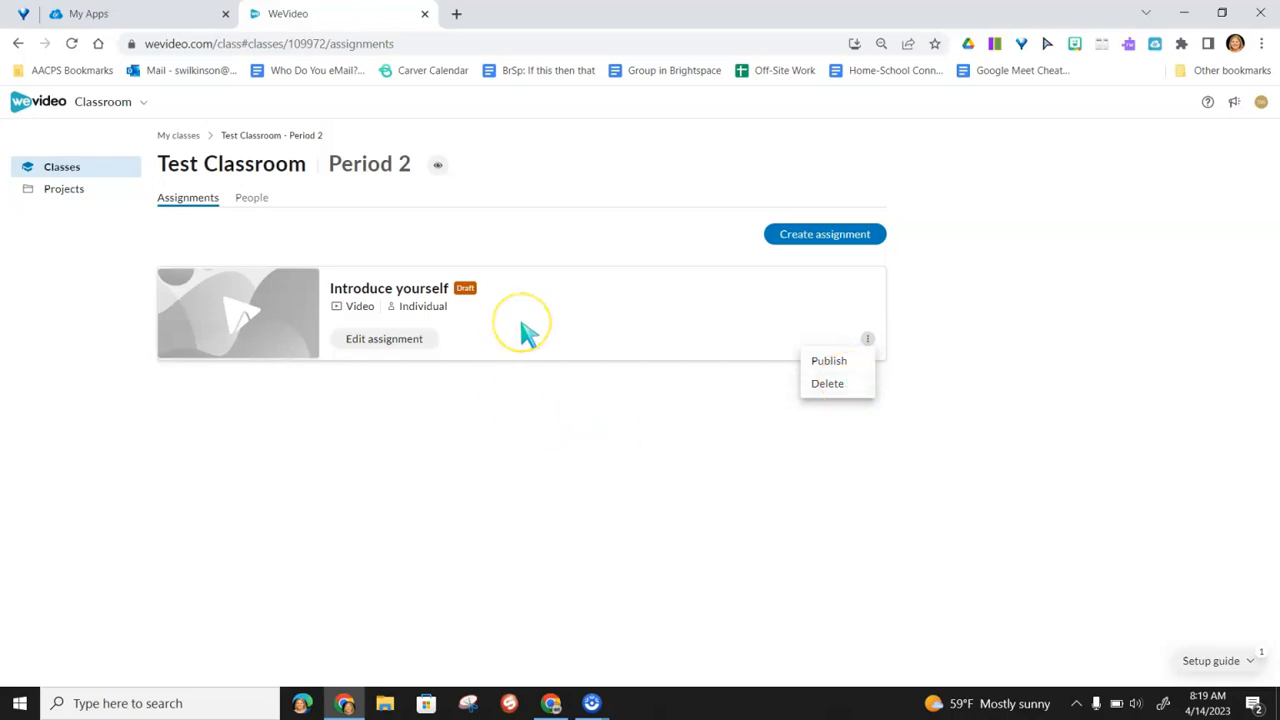
left_click(842, 246)
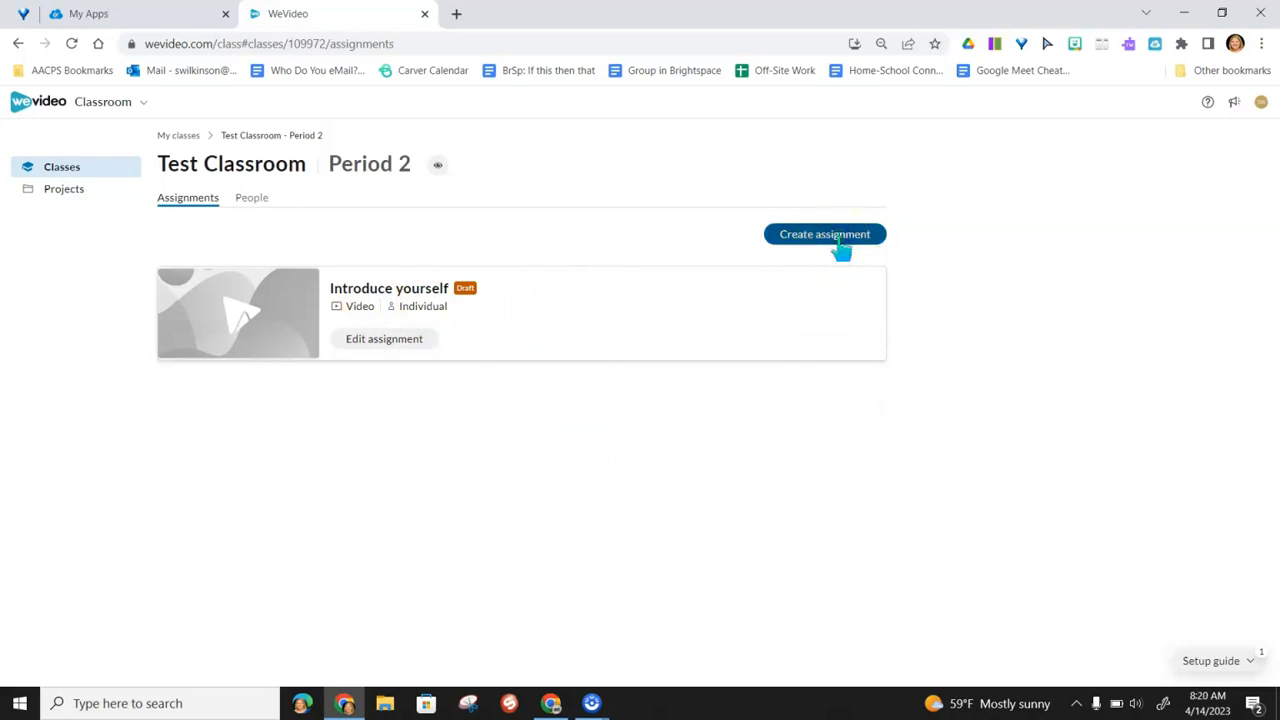
- Start a new assignment named "Vocabulary Unit 5 Video" and paste in the numbered instructions for a vocabulary video no longer than 2 minutes as its description
left_click(842, 248)
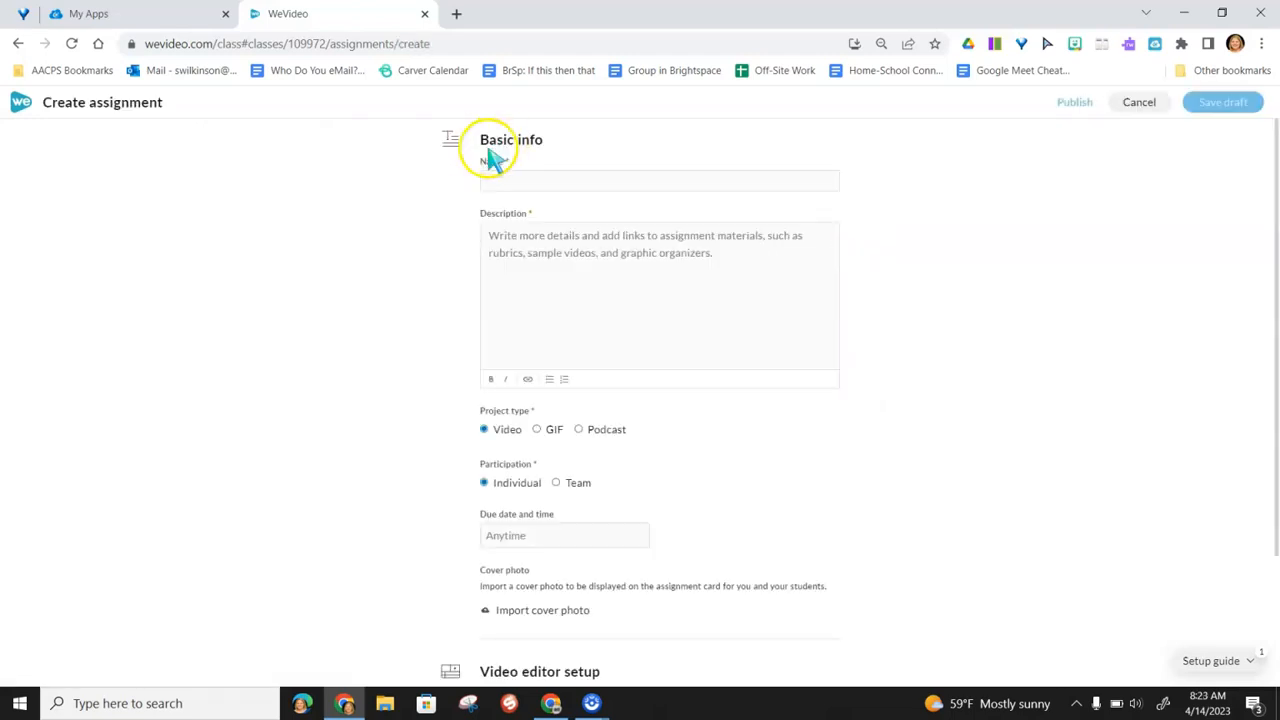
left_click(532, 153)
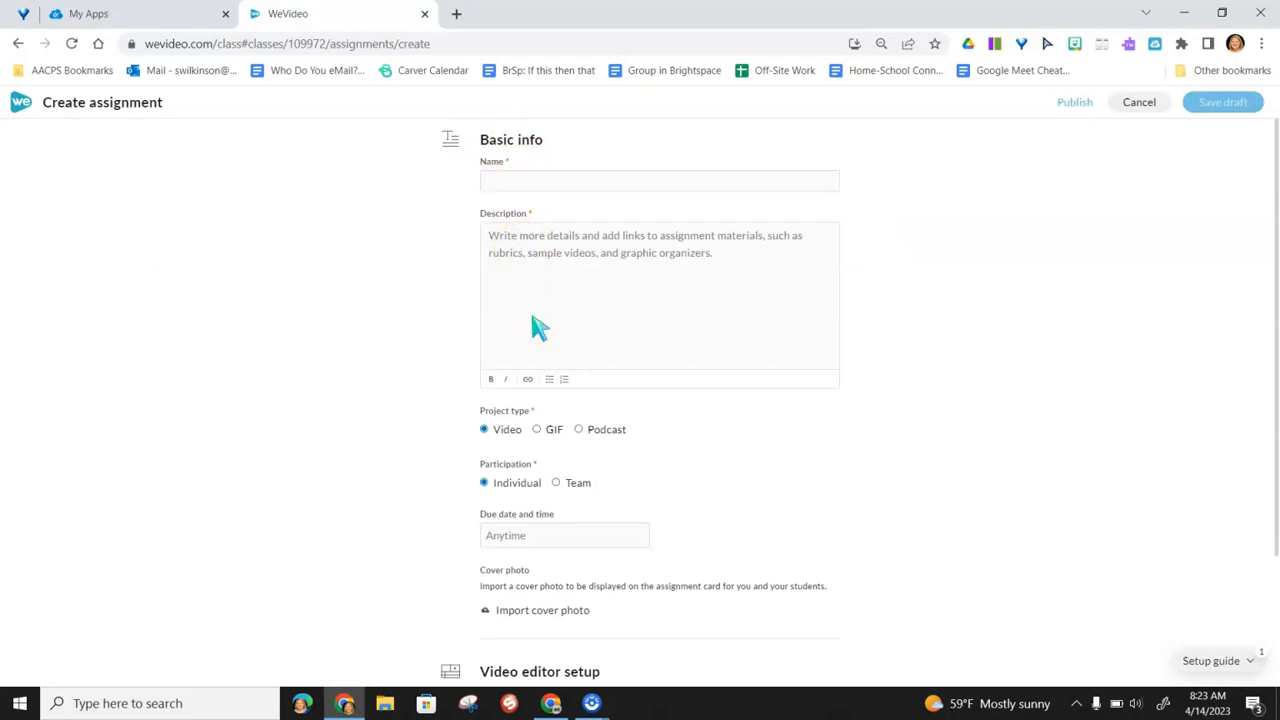
left_click(514, 181)
type("Vocabulary Unit 5 Video")
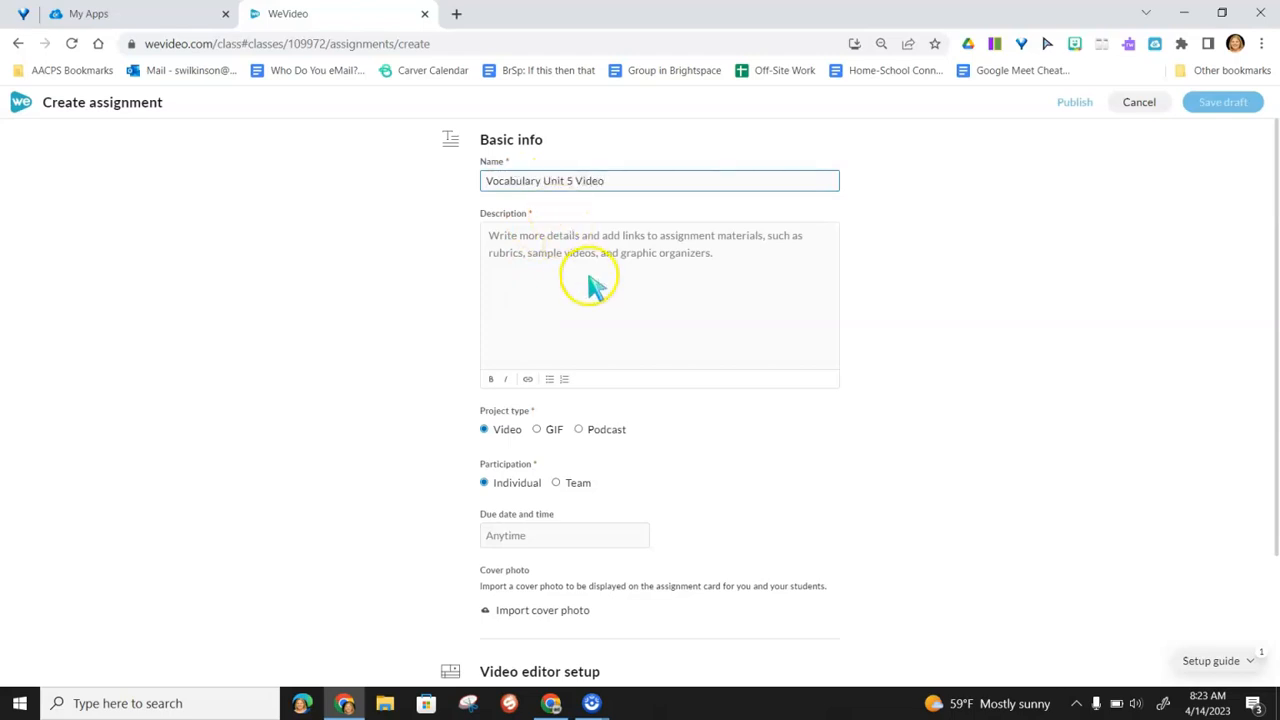
left_click(525, 250)
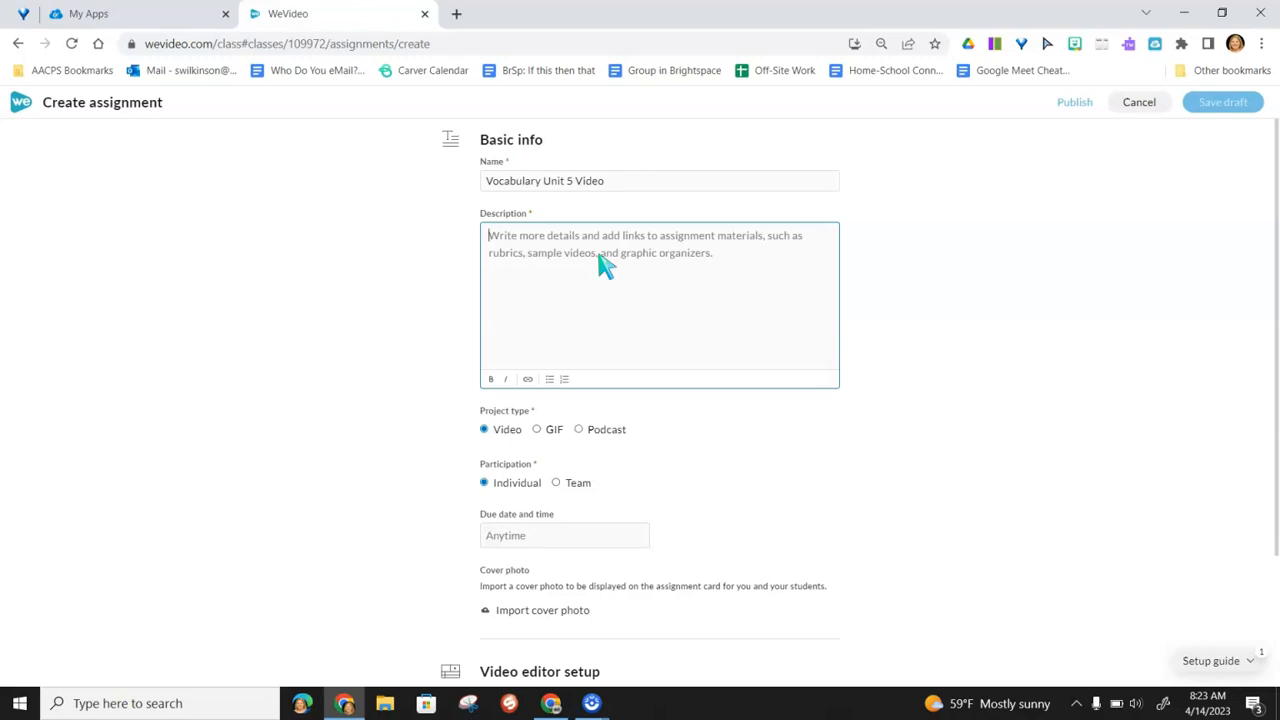
key("ctrl+v")
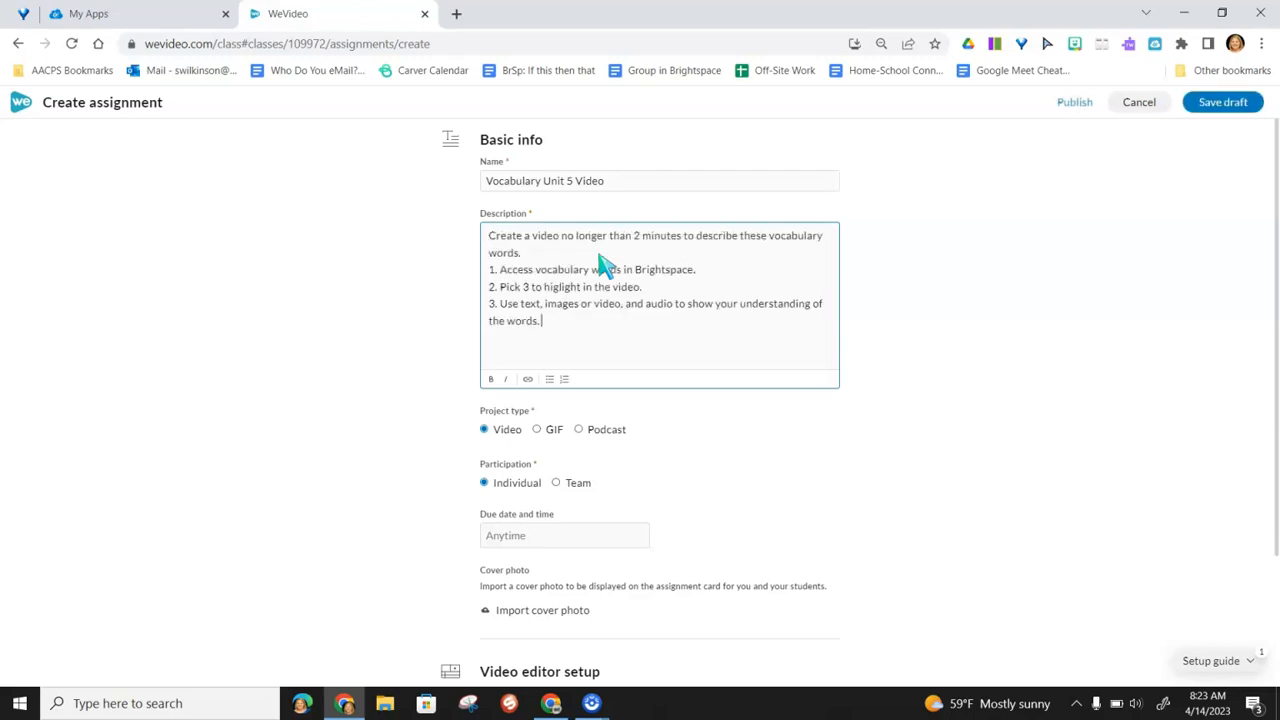
- Review the assignment's project type setting and the available due dates and times
left_click(548, 260)
left_click(505, 422)
left_click(548, 530)
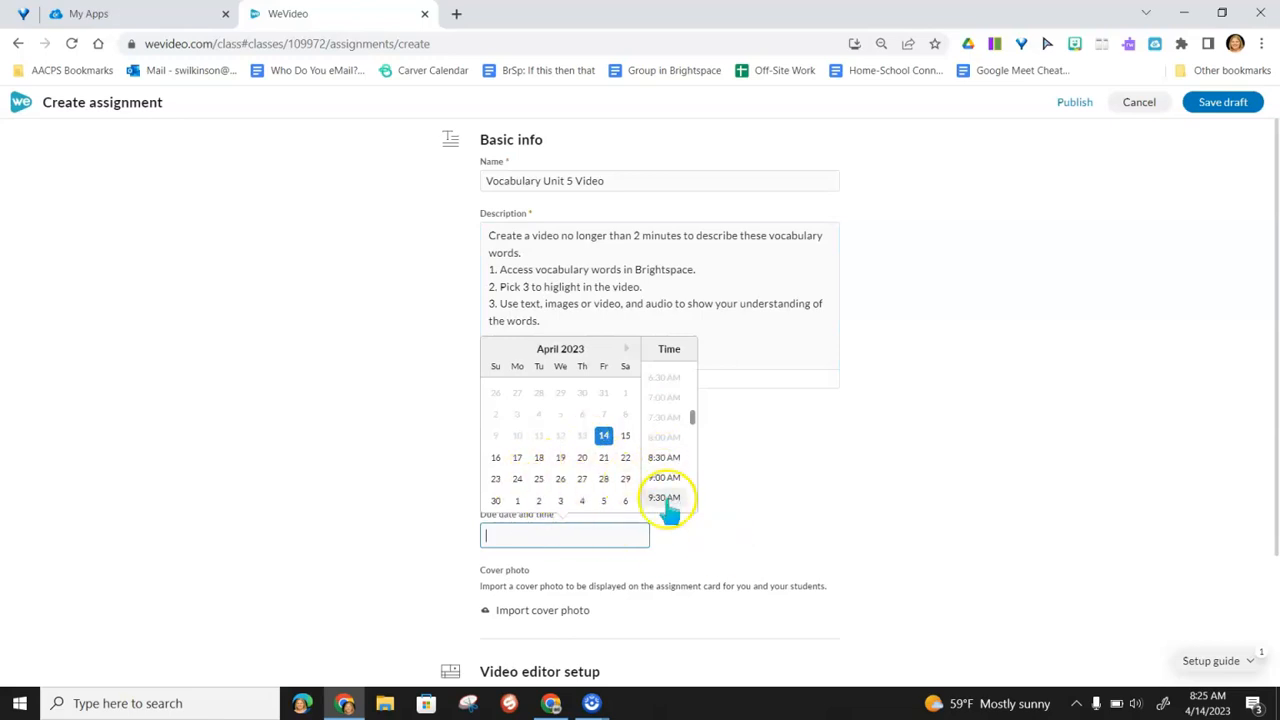
left_click(768, 511)
- Import 3.PNG from the Desktop folder as the assignment's cover photo
scroll(1277, 420, "down", 2)
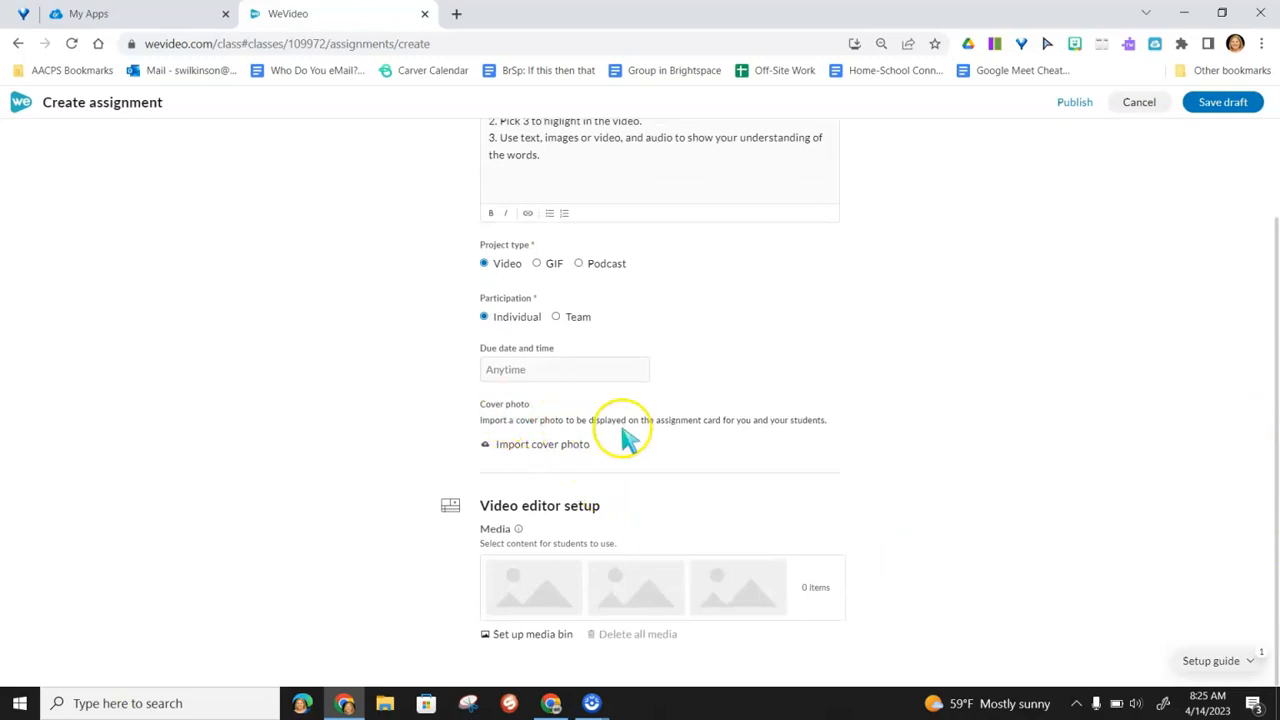
left_click(505, 446)
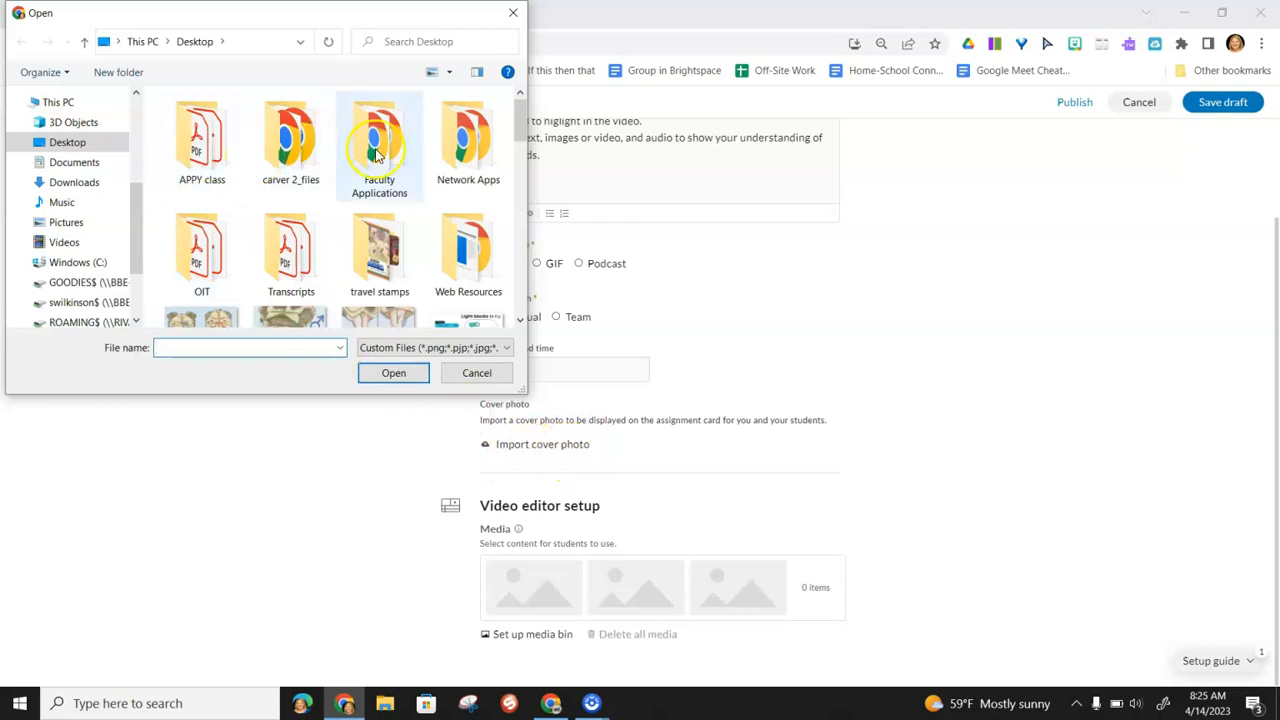
left_click_drag(521, 127, 527, 165)
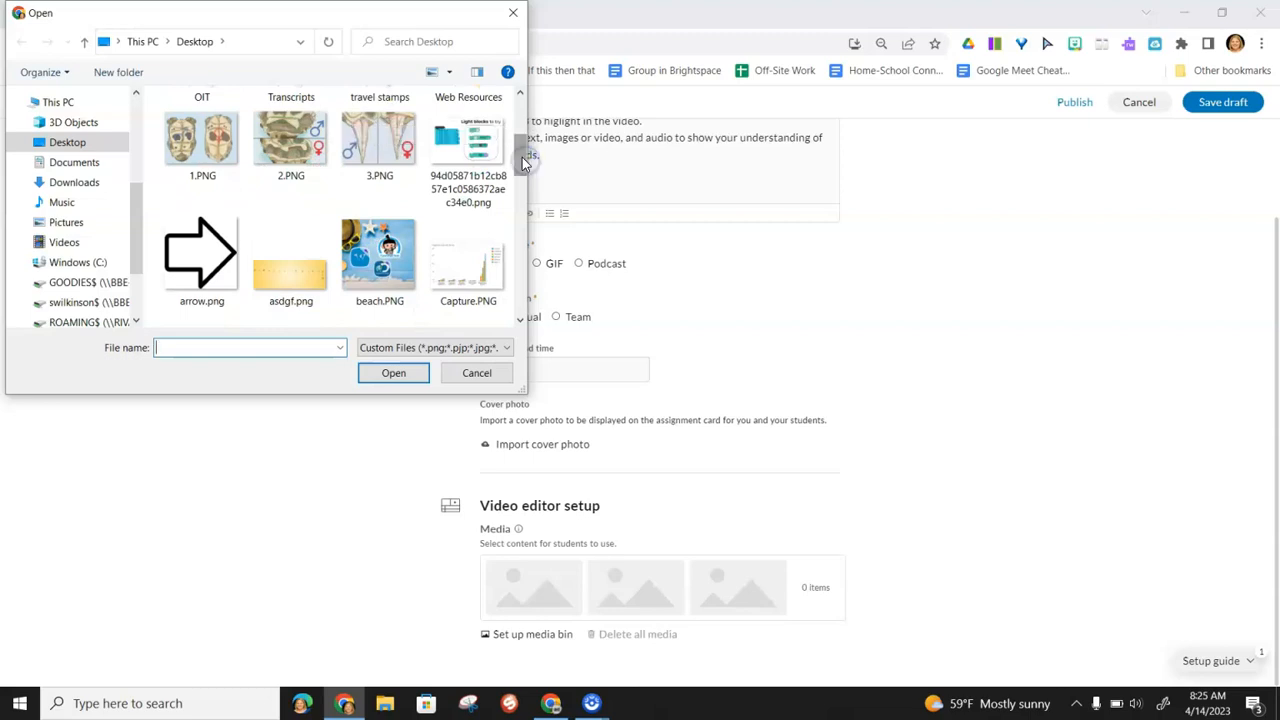
left_click(388, 150)
left_click(381, 190)
left_click(390, 372)
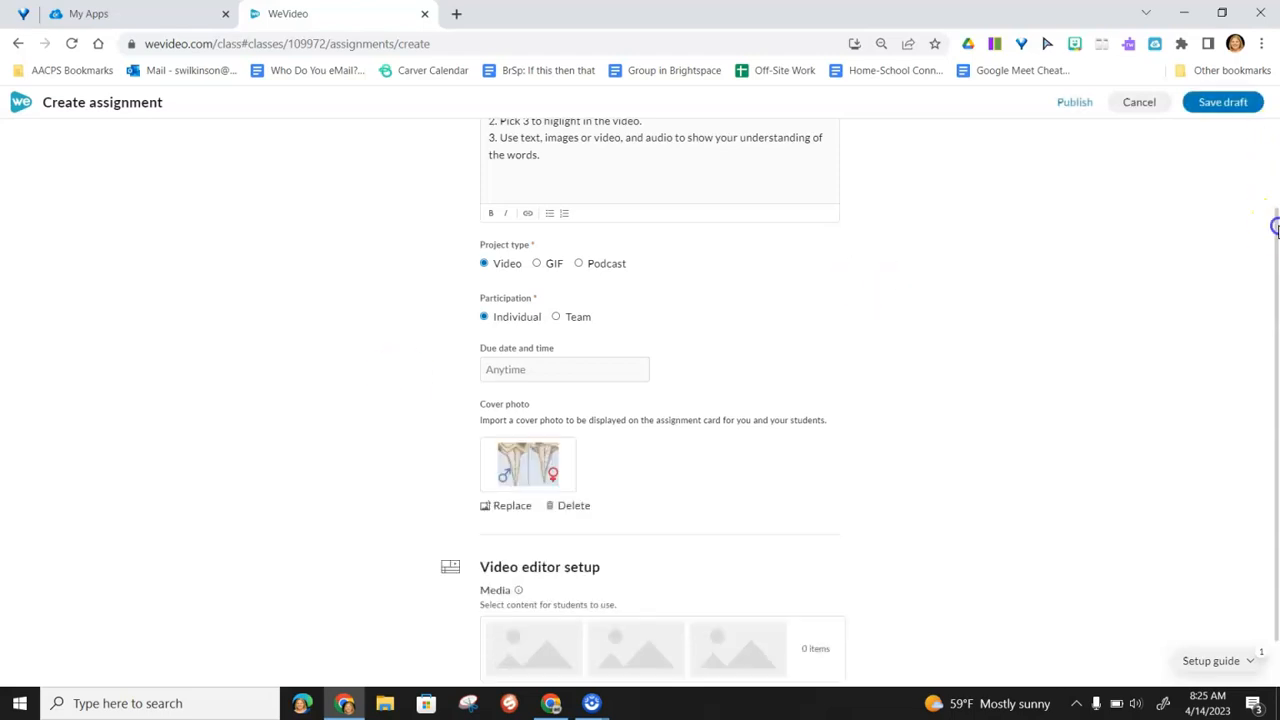
- Open the media bin setup for the assignment and search the stock media library for "biology"
left_click_drag(1276, 284, 1277, 432)
left_click(560, 597)
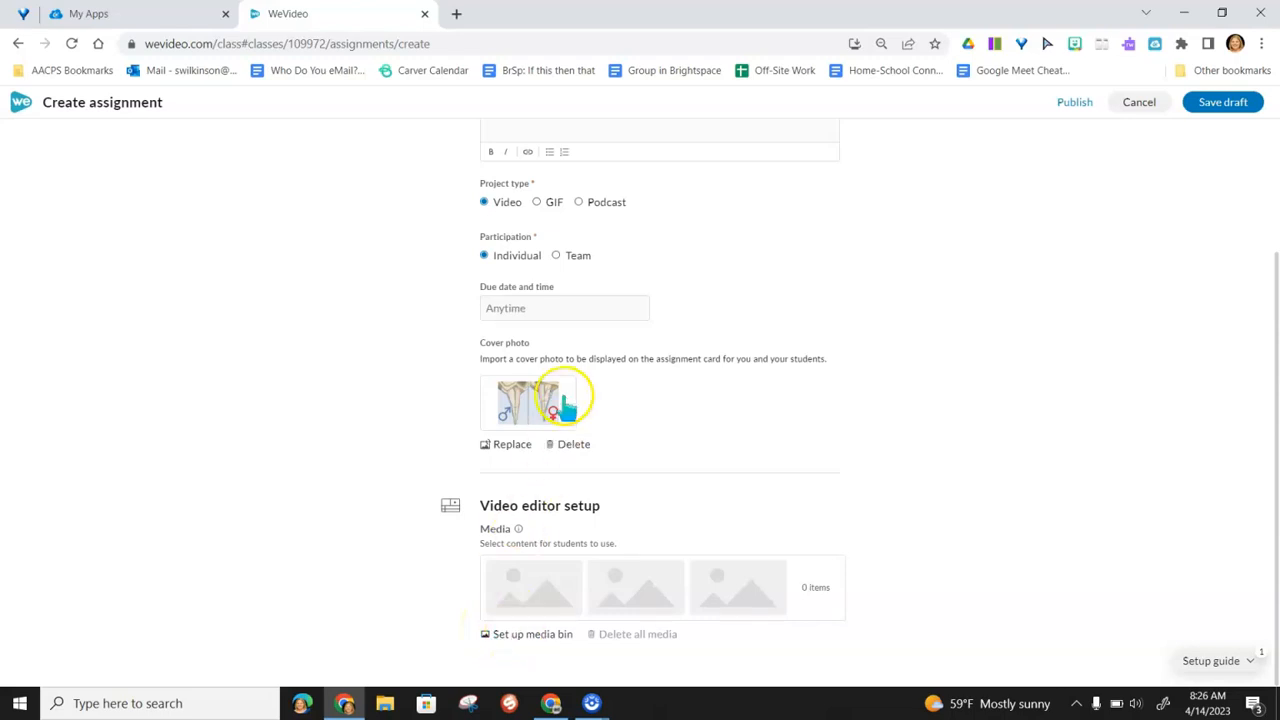
left_click(533, 634)
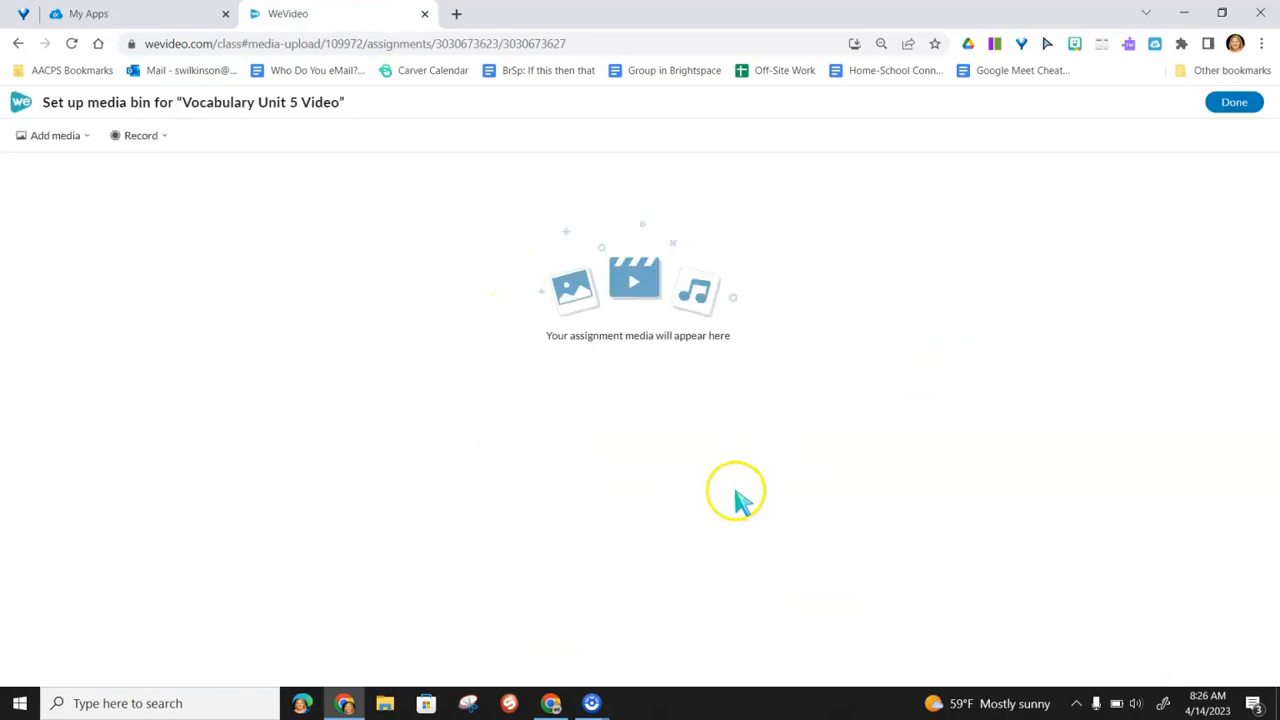
left_click(86, 138)
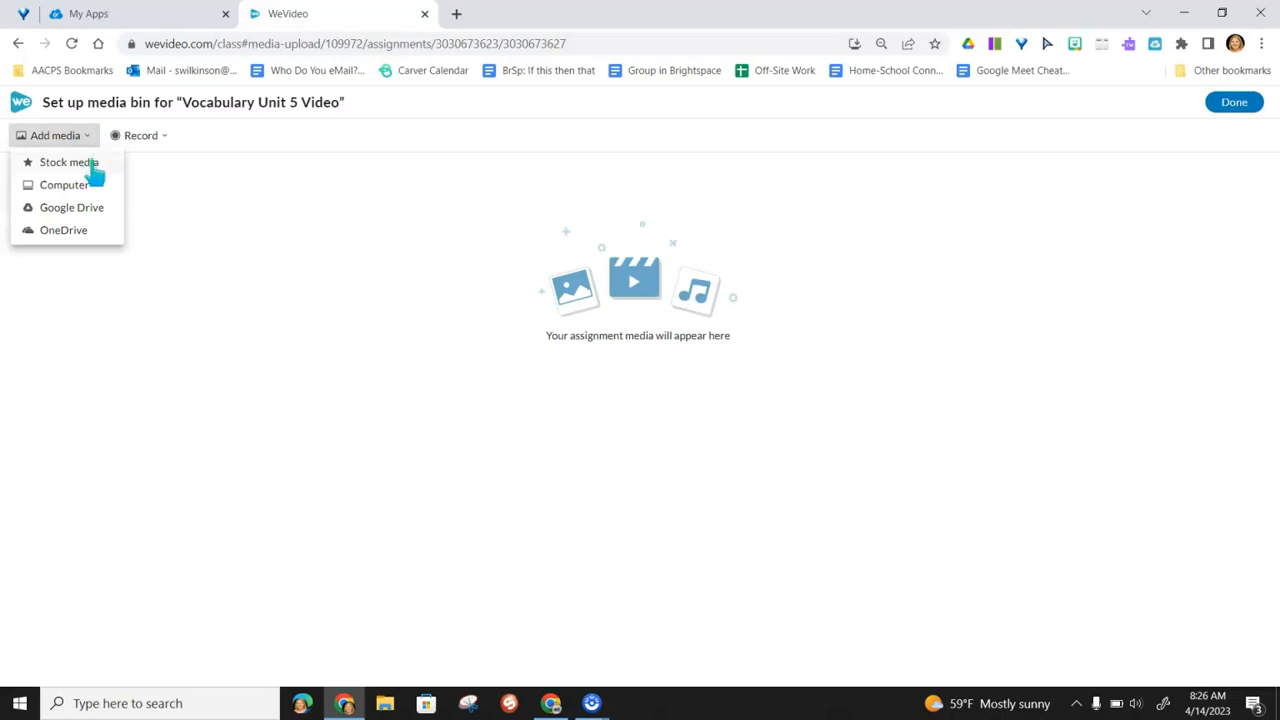
left_click(95, 165)
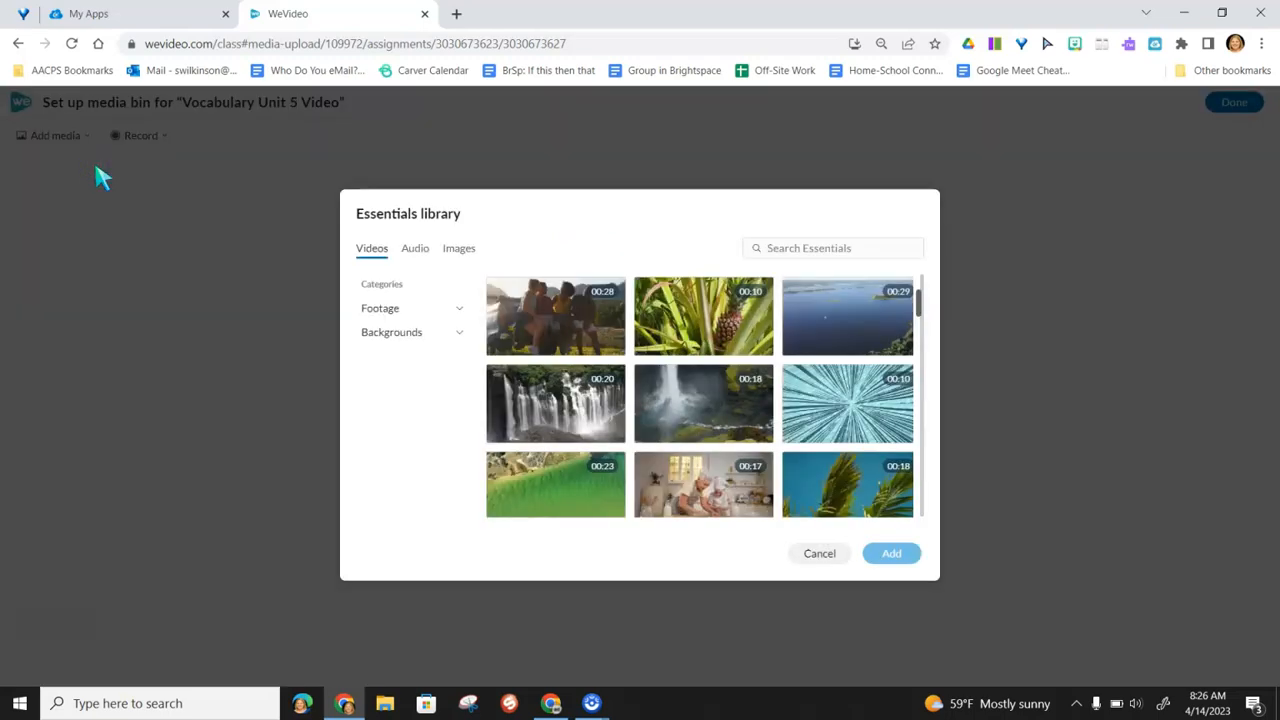
left_click(792, 247)
type("biology")
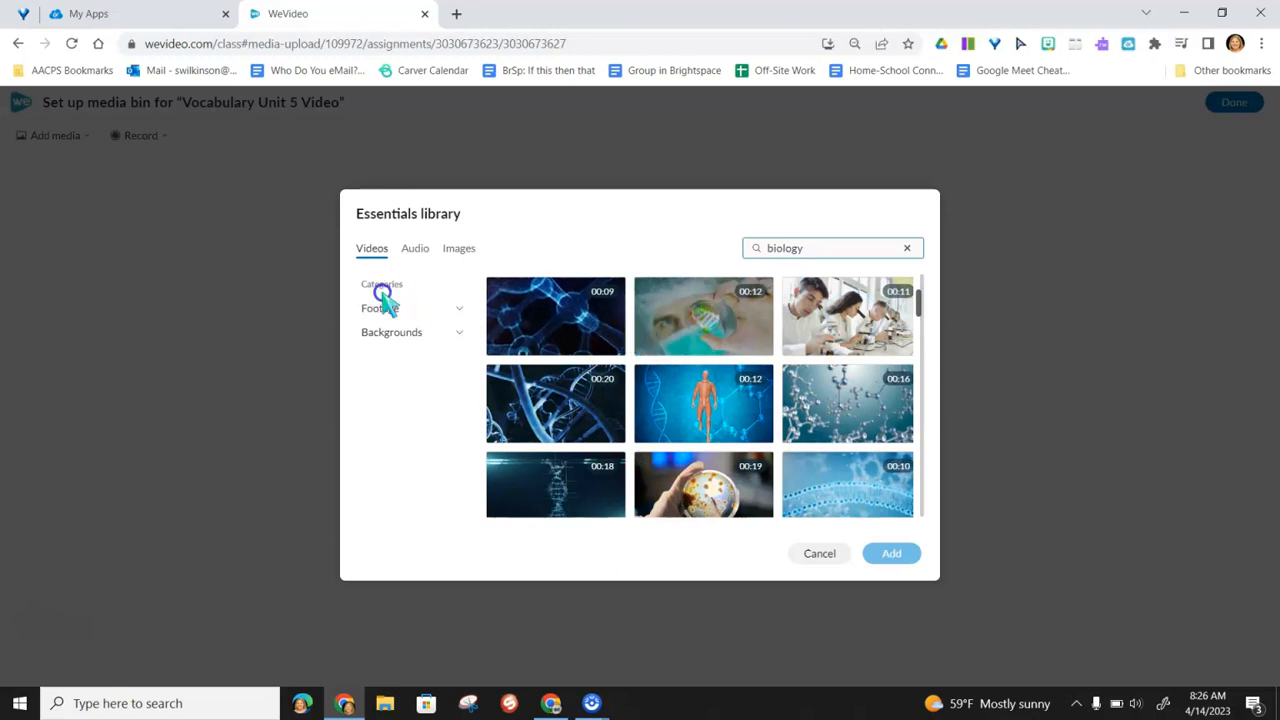
- Add the rainbow-coloured DNA strand and the teal virus cell stock images from the biology results to the media bin
left_click(415, 250)
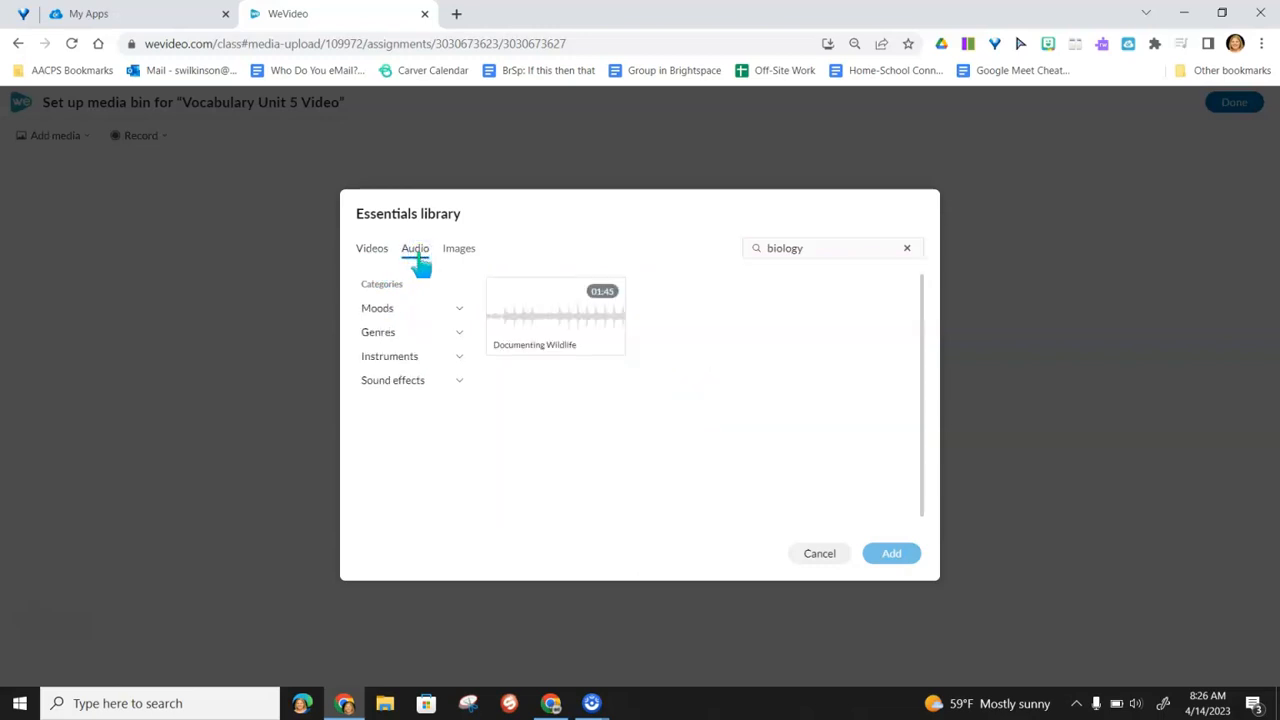
left_click(458, 252)
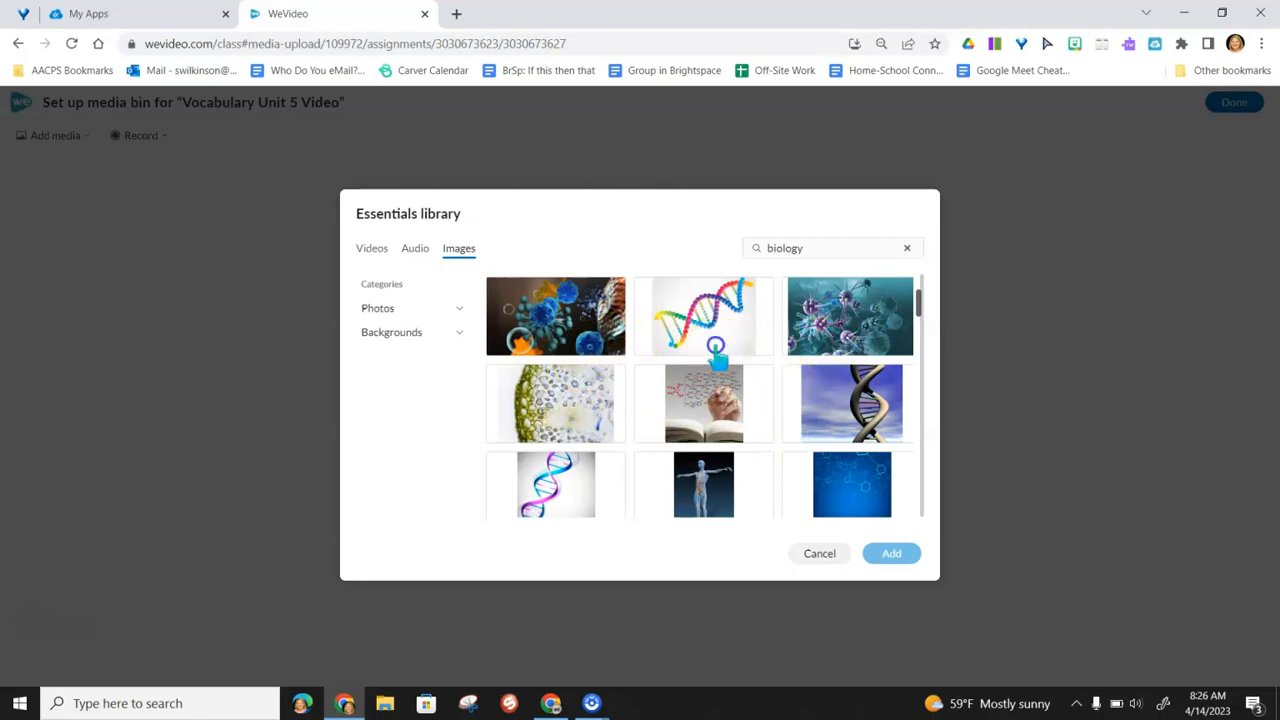
left_click(716, 350)
left_click(814, 342)
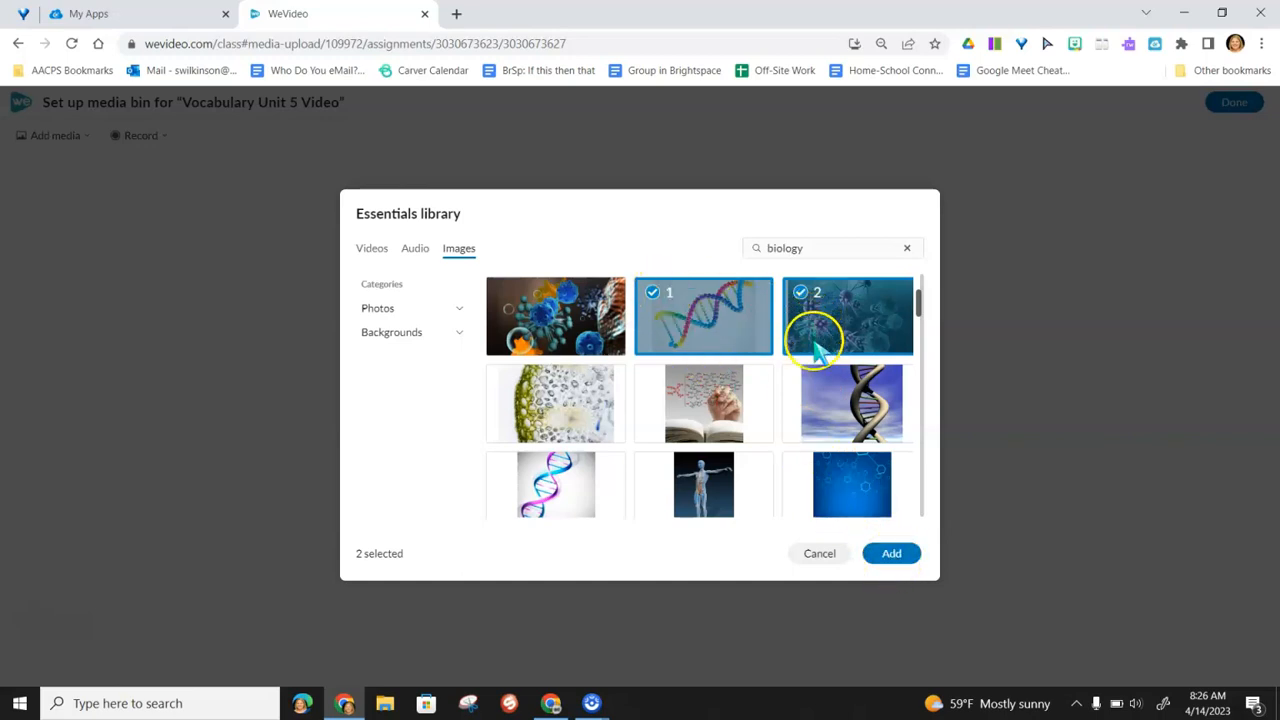
left_click(884, 558)
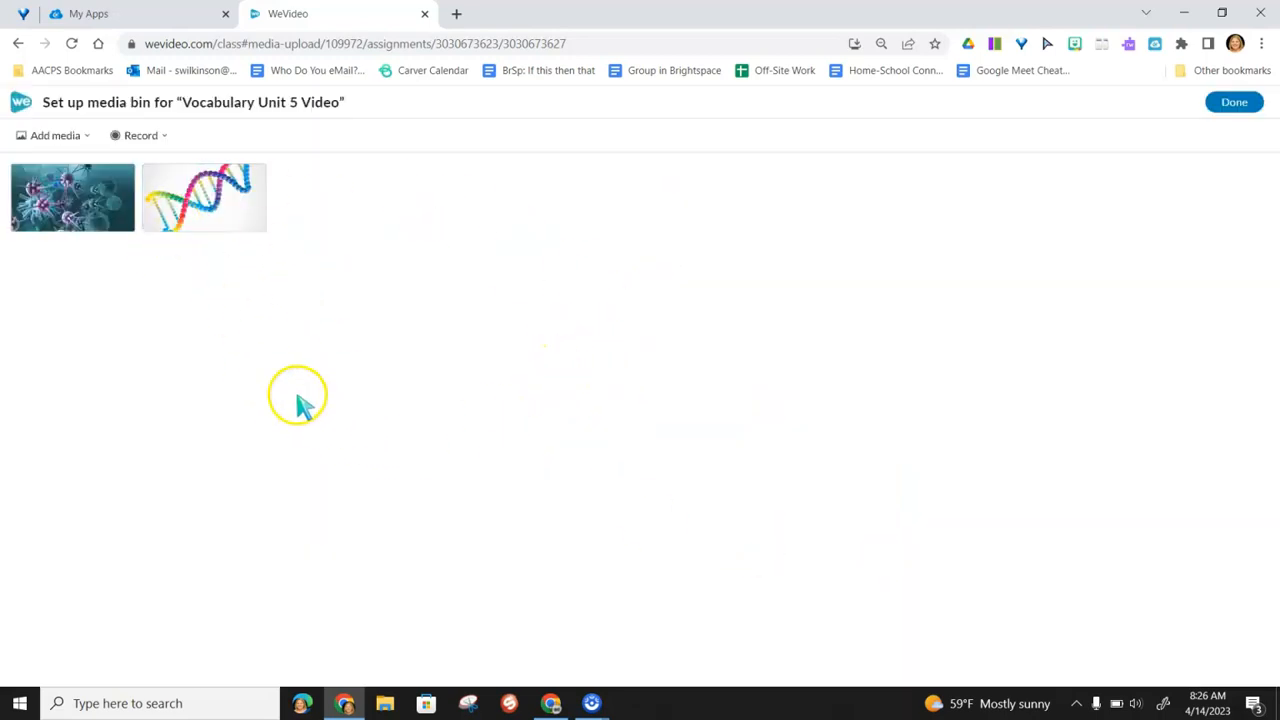
- Upload 2.PNG from the computer's Desktop folder to the assignment's media bin
left_click(84, 137)
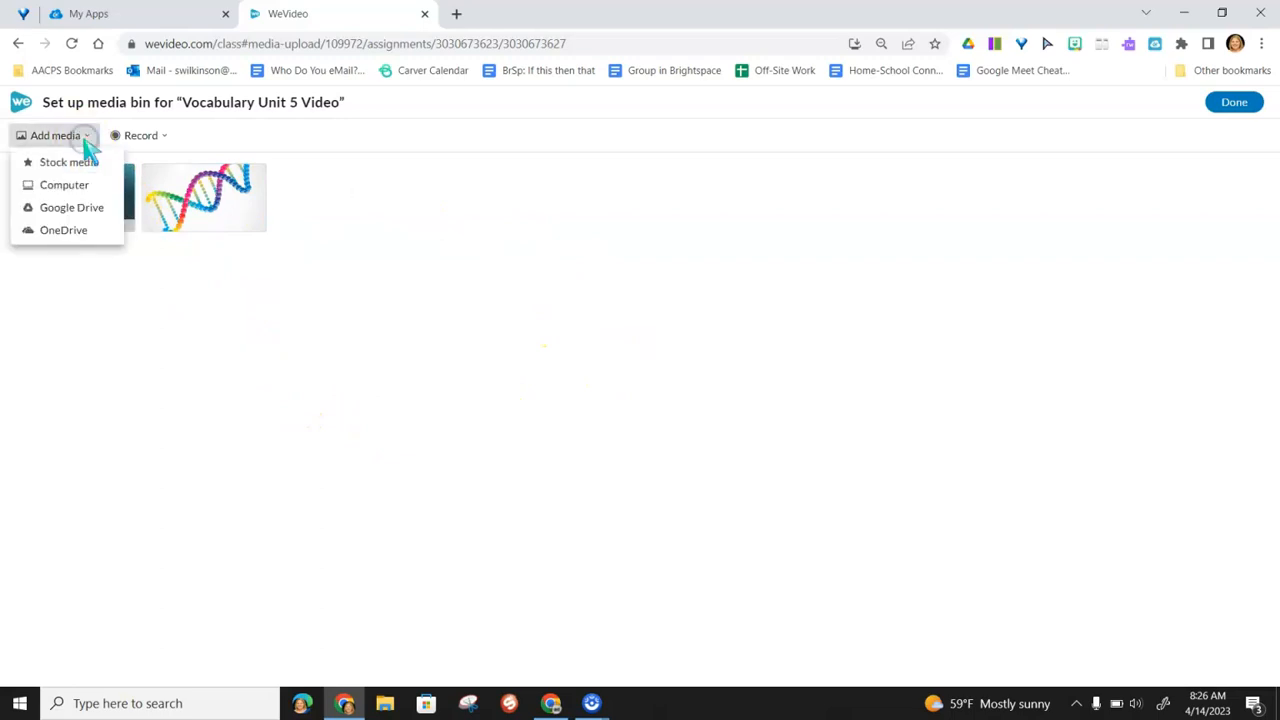
left_click(88, 196)
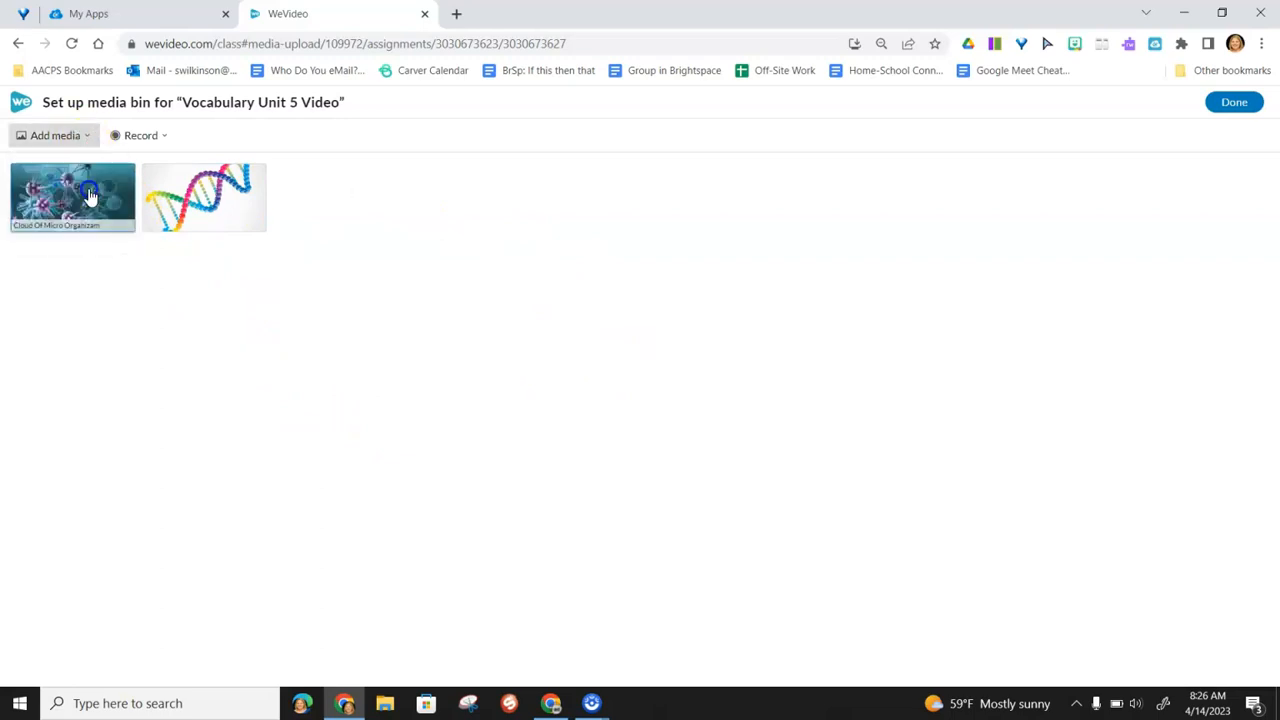
left_click_drag(521, 115, 524, 135)
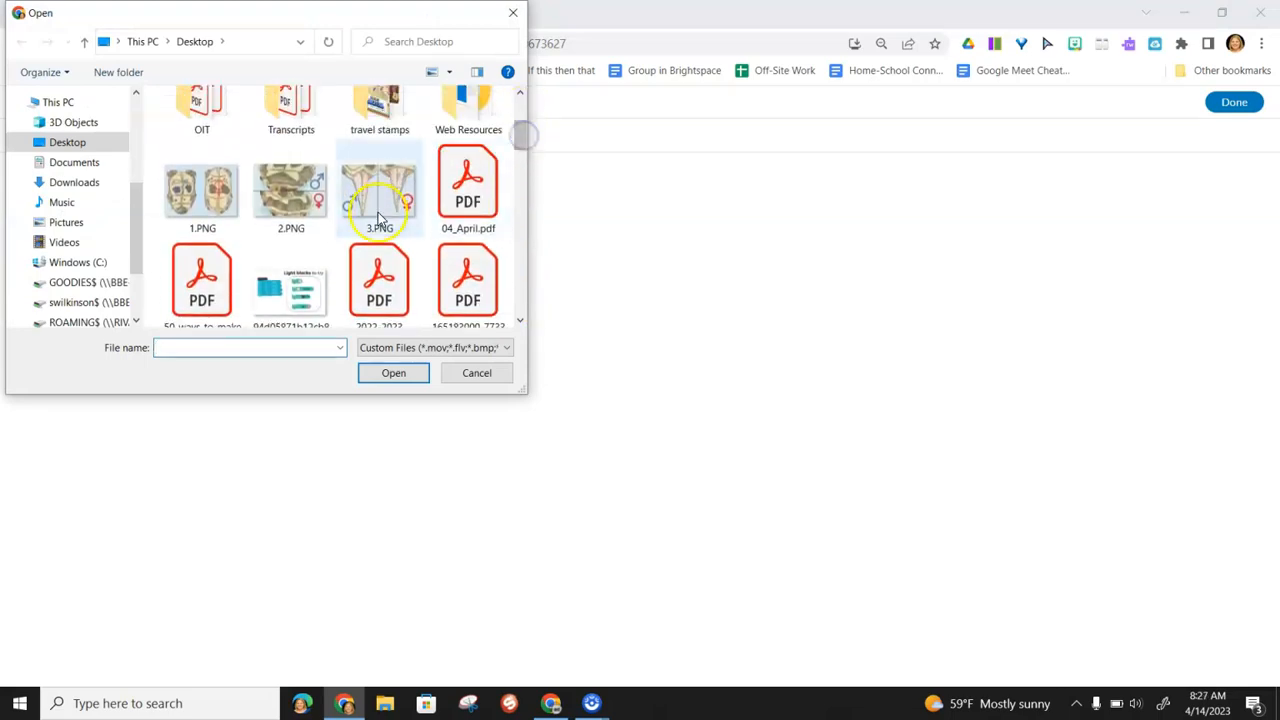
left_click(285, 198)
left_click(408, 380)
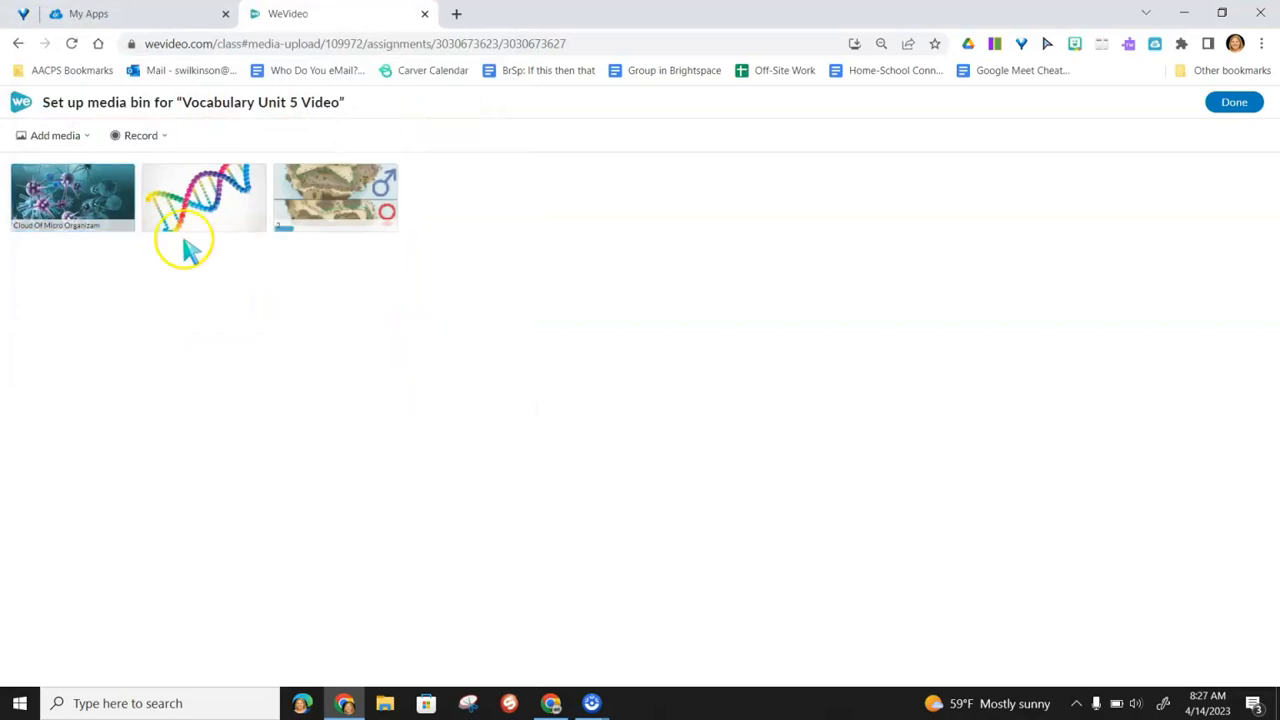
- Review the cloud media sources and the video and voice recording options available for the media bin
left_click(89, 136)
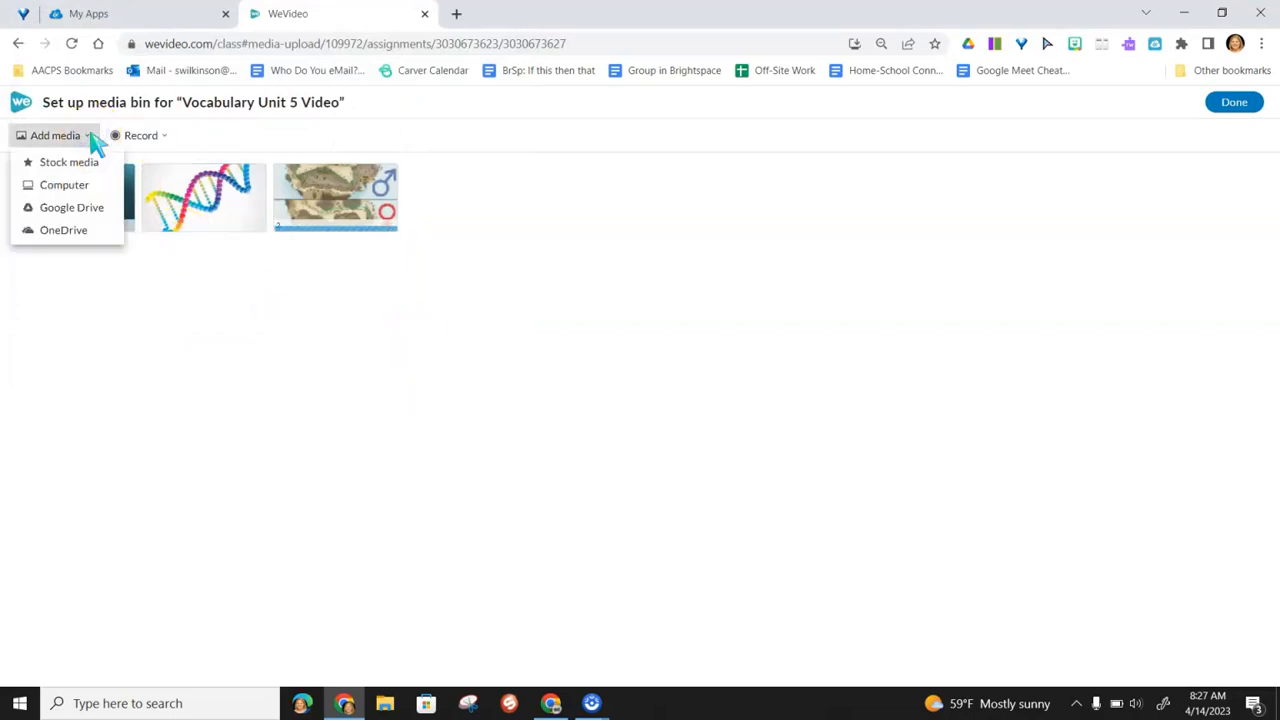
left_click(90, 210)
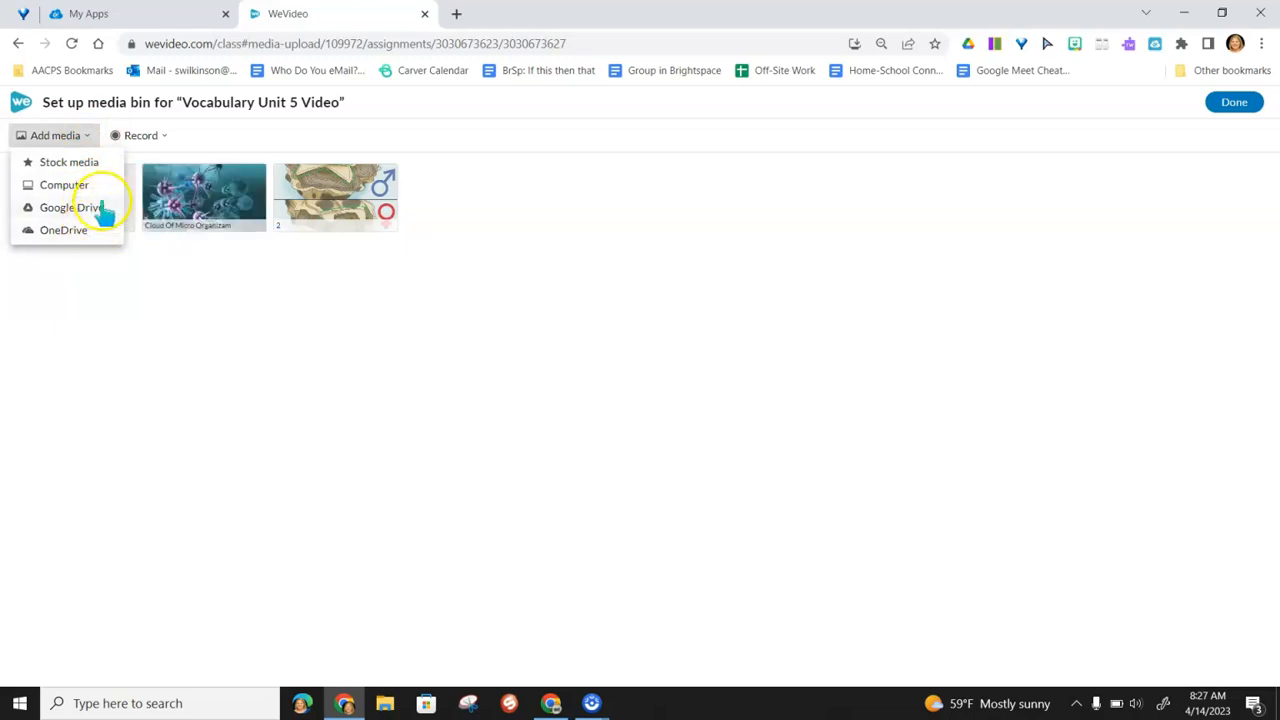
left_click(220, 296)
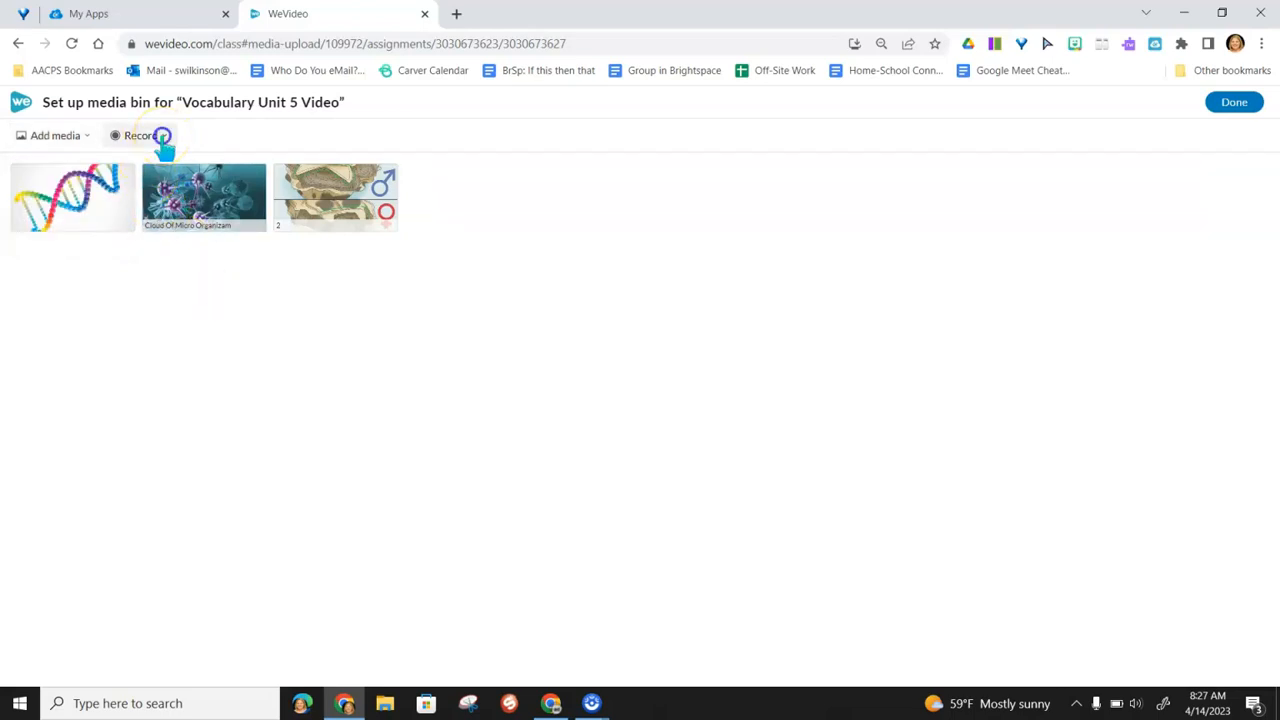
left_click(160, 138)
mouse_move(155, 170)
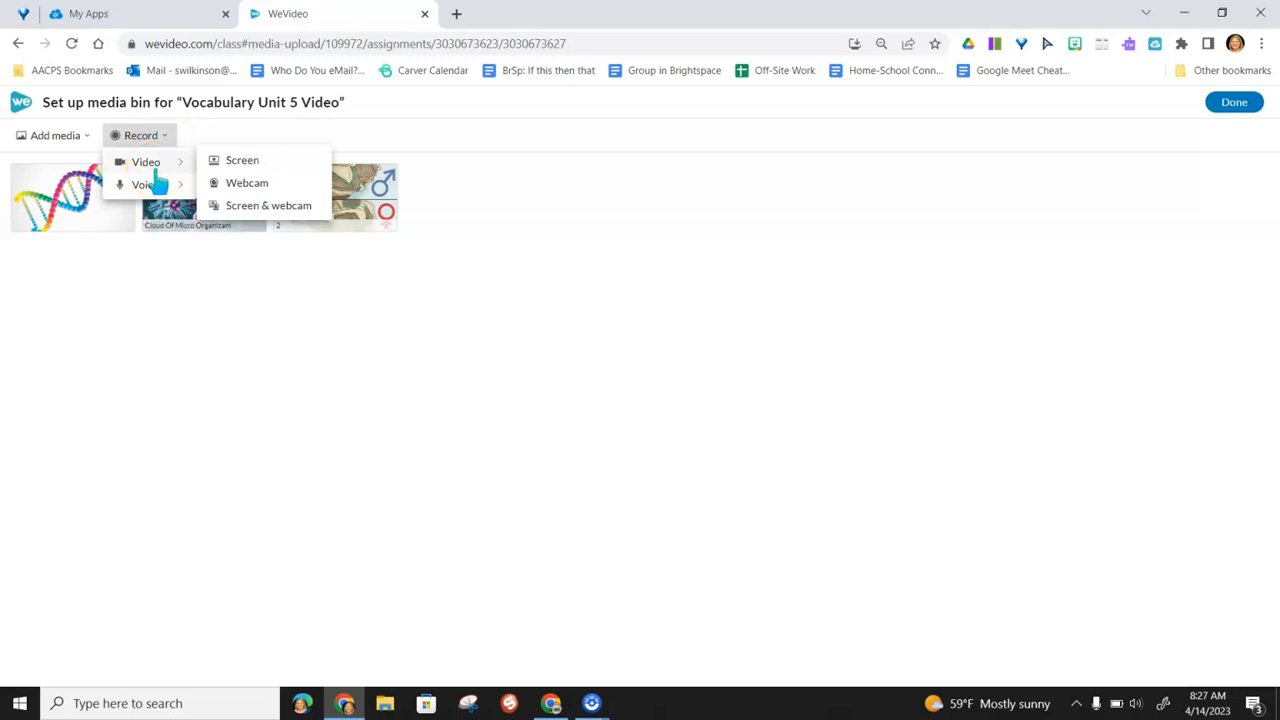
left_click(230, 188)
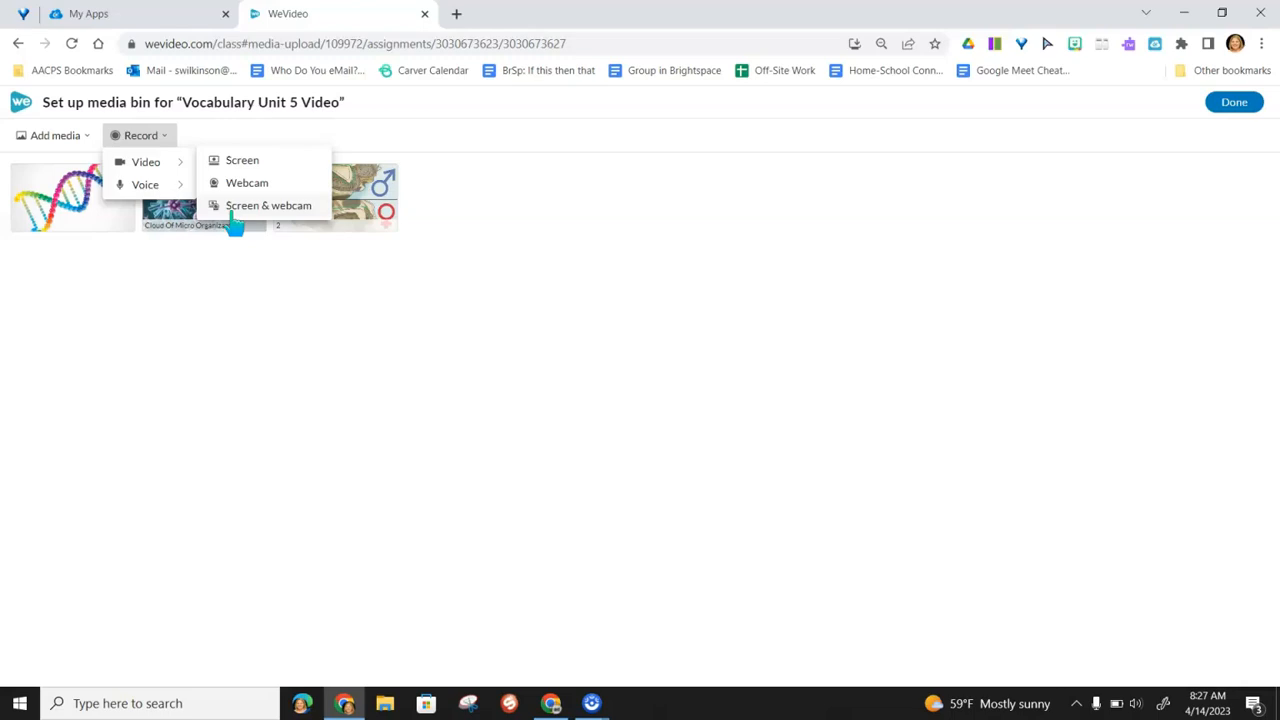
left_click(245, 187)
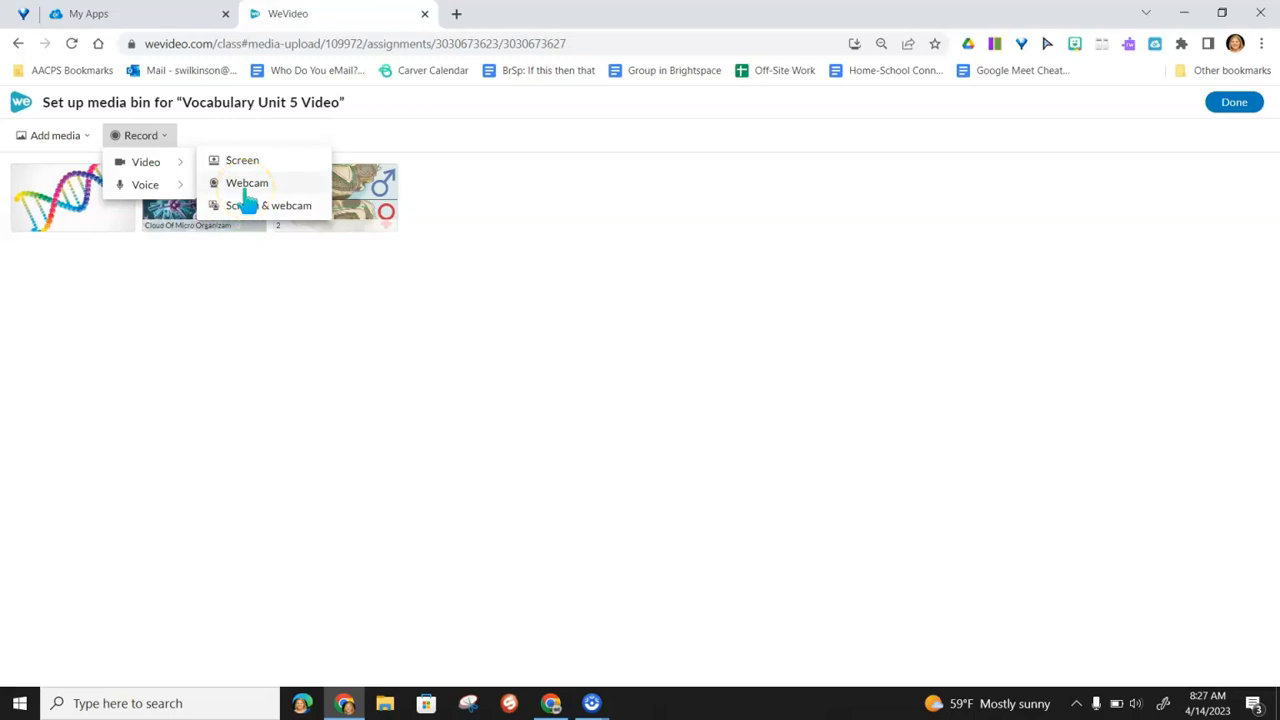
left_click(260, 161)
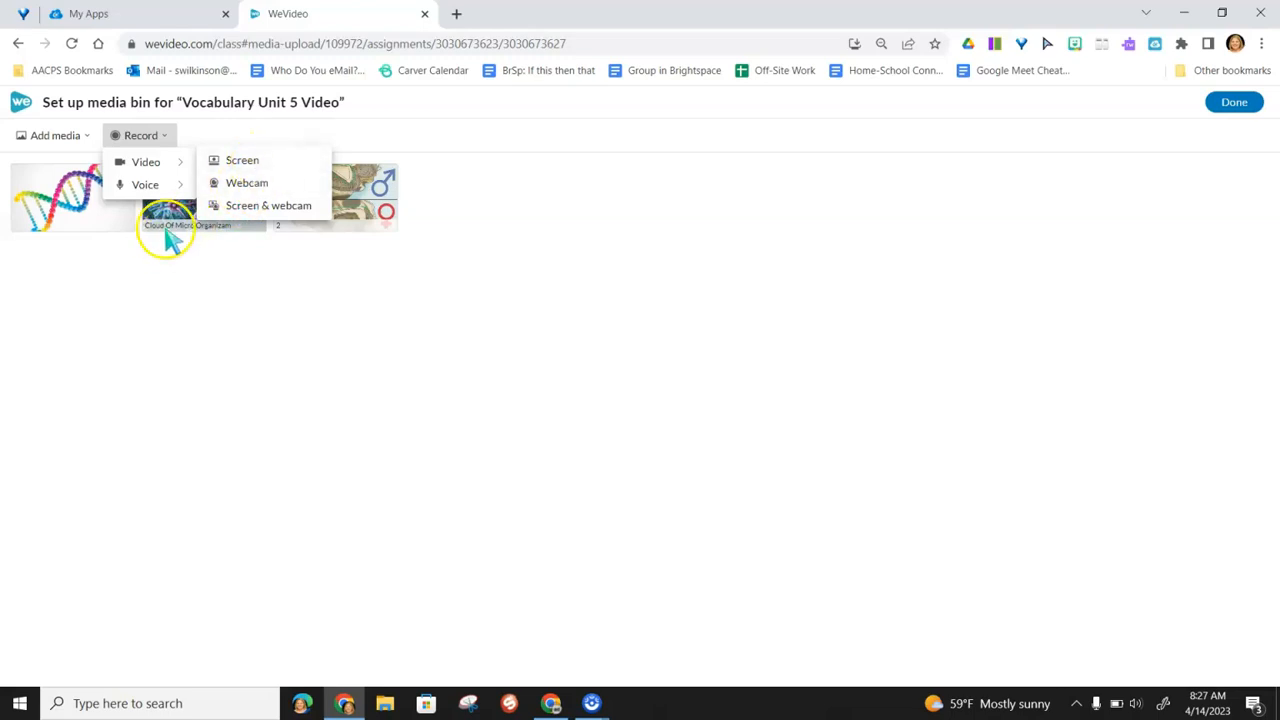
mouse_move(166, 182)
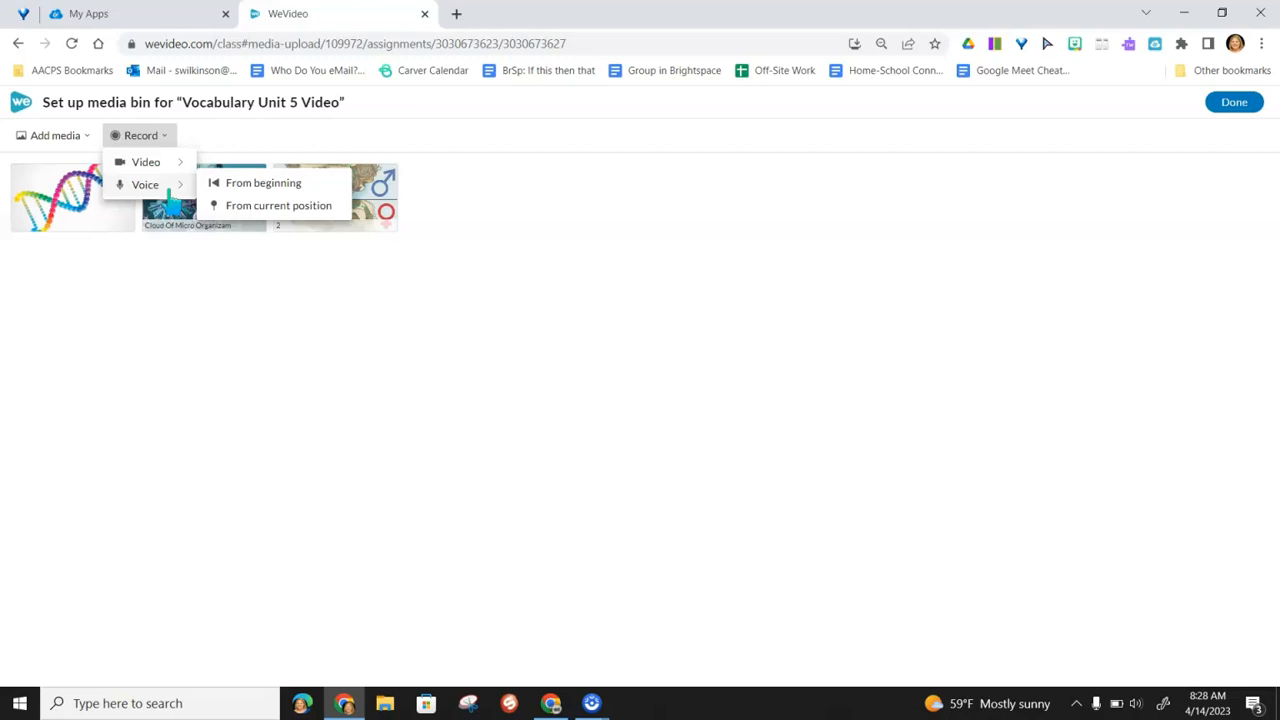
left_click(163, 277)
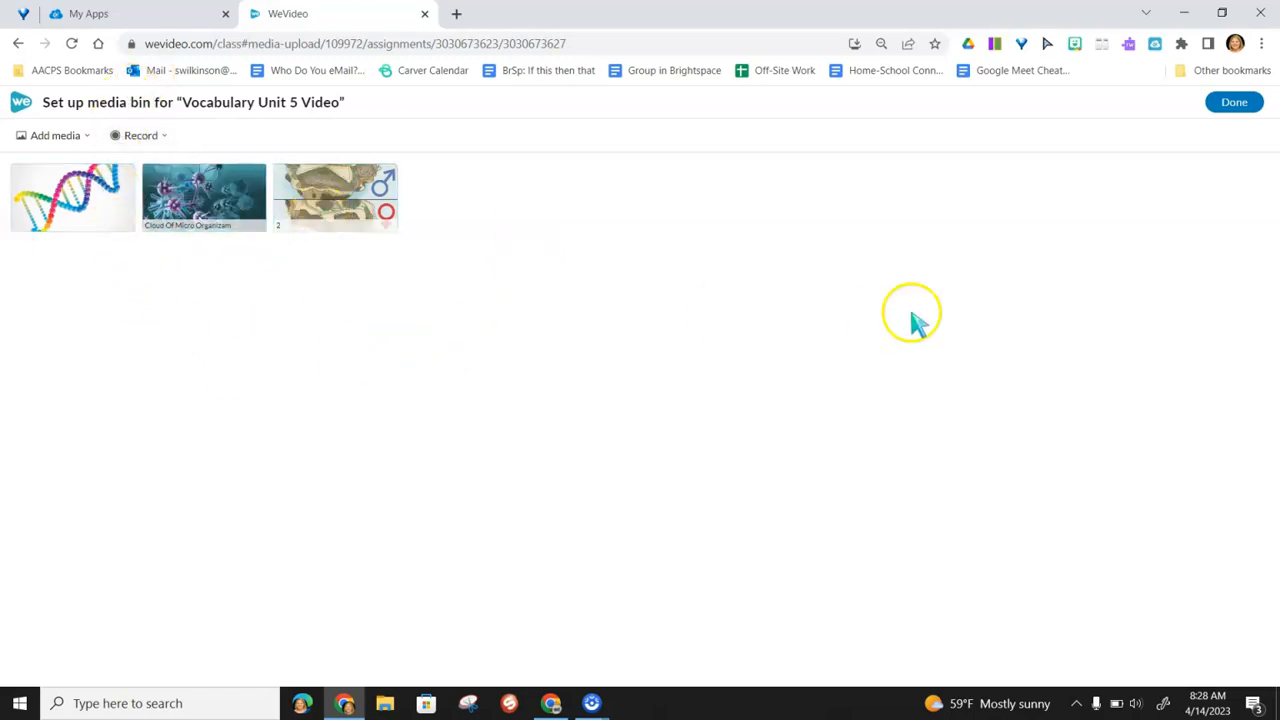
- Finish the media bin setup and save the Vocabulary Unit 5 Video assignment as a draft
left_click(1236, 110)
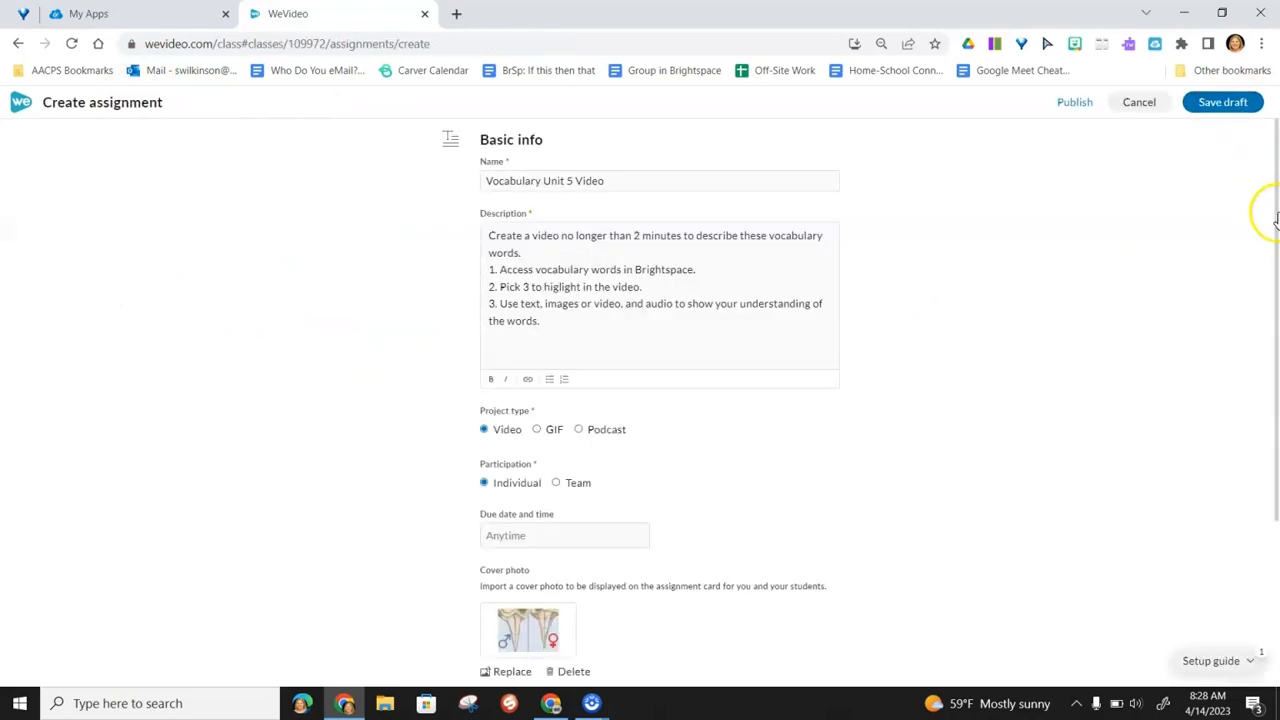
scroll(1268, 240, "down", 2)
scroll(1268, 420, "down", 1)
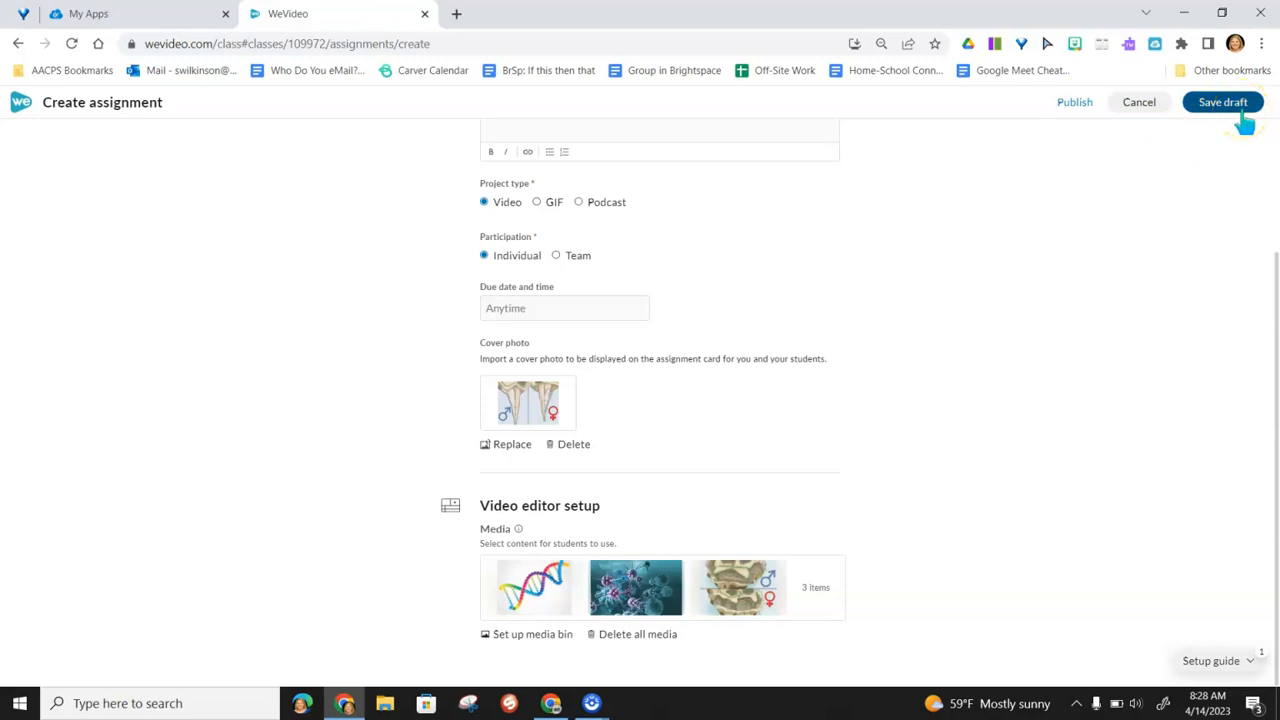
left_click(1145, 112)
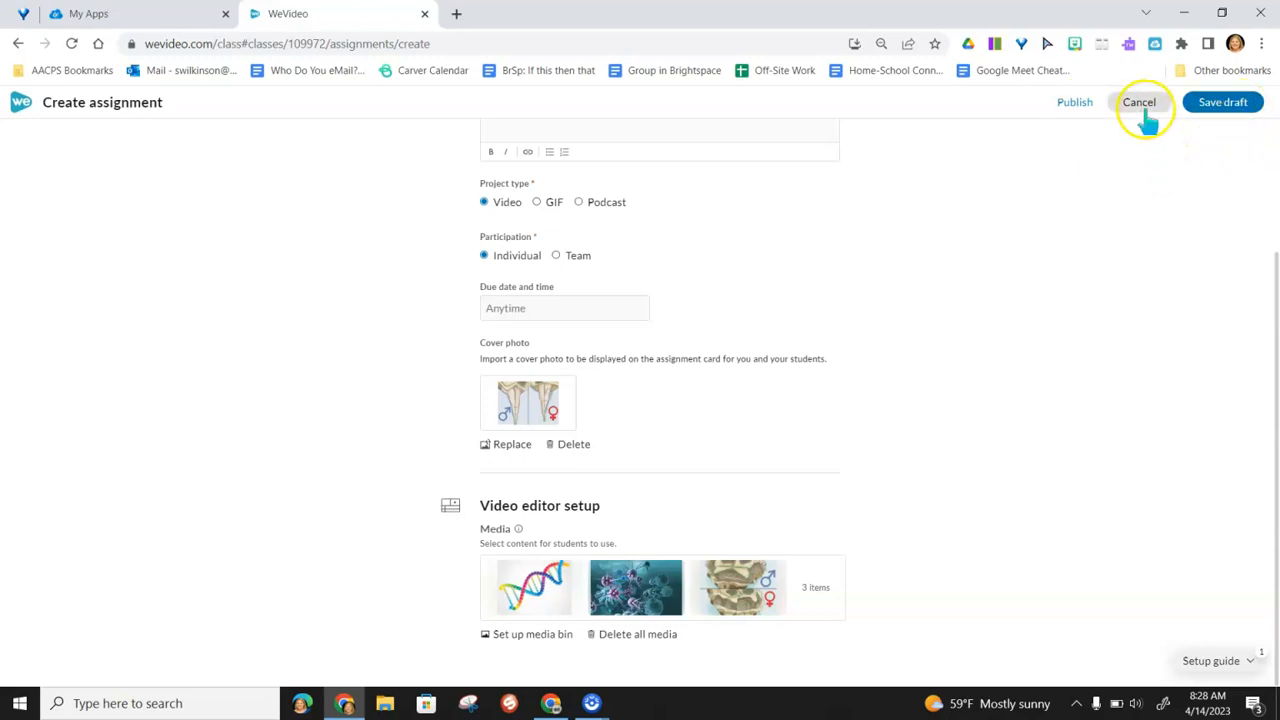
left_click(1225, 103)
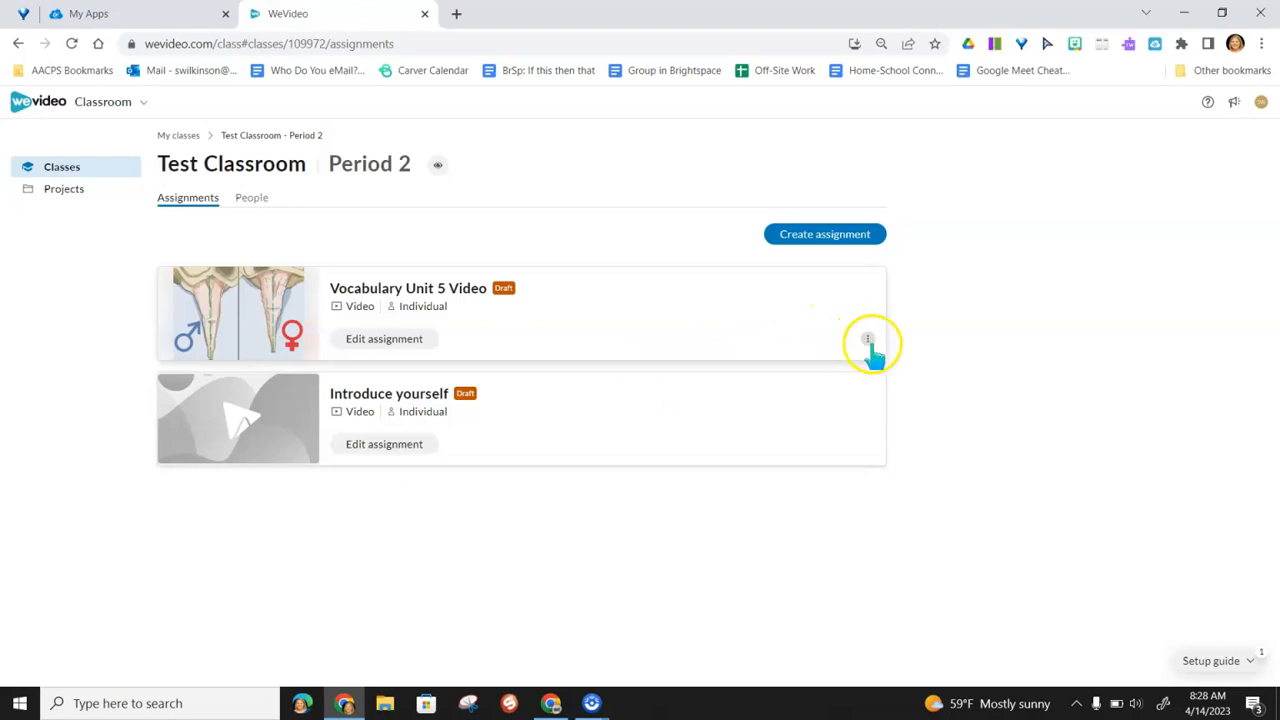
left_click(868, 341)
left_click(502, 292)
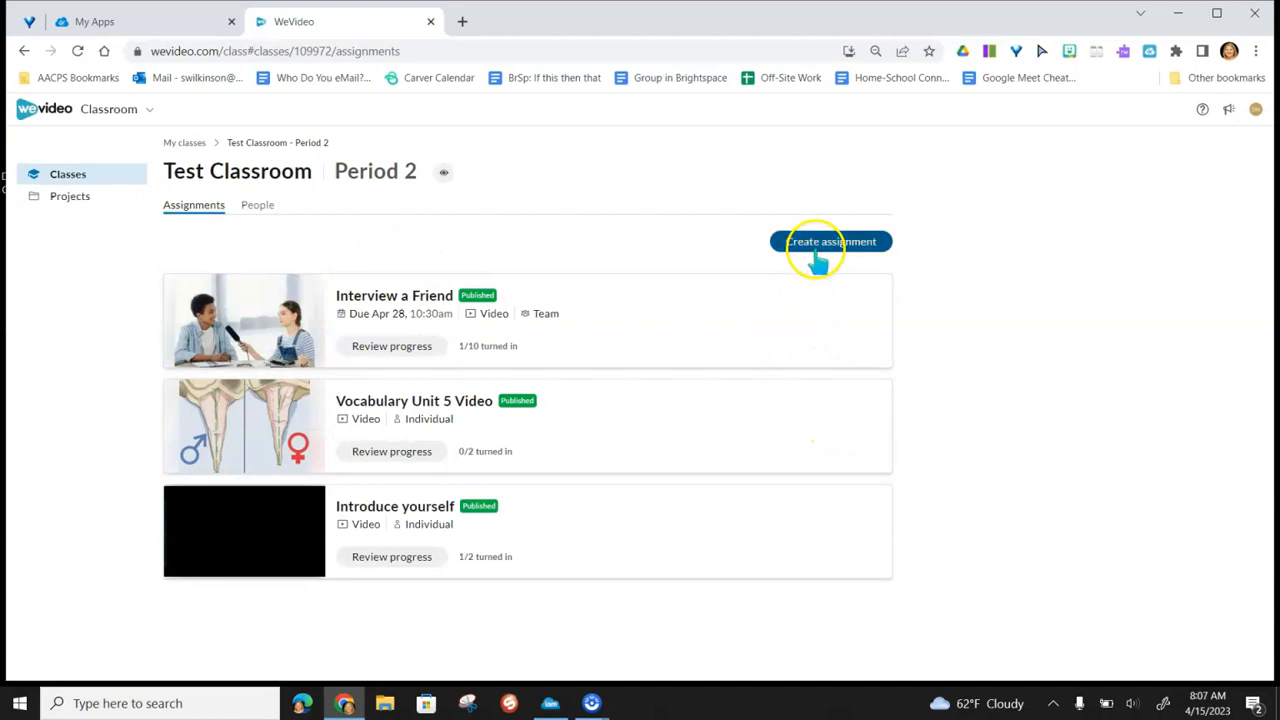
- Create a new assignment named "Interview a Friend" with a description of partners interviewing each other about their science experiment steps and results
left_click(826, 244)
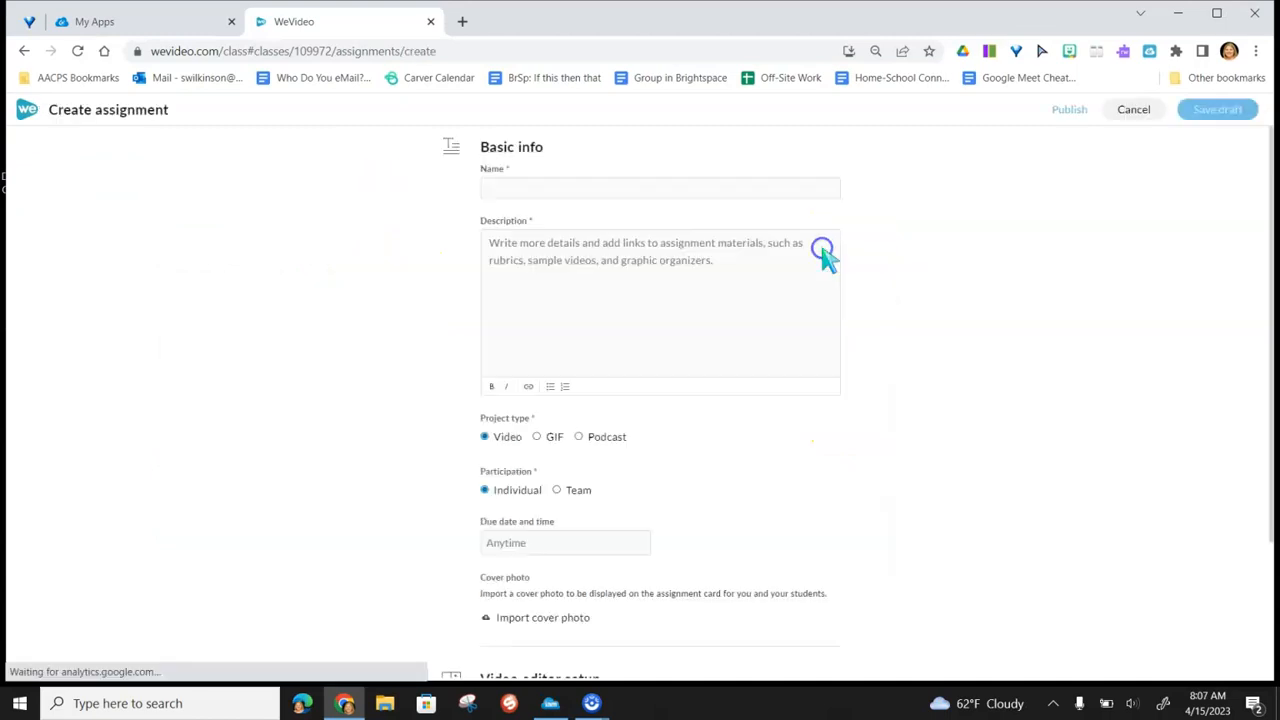
left_click(771, 189)
type("interv")
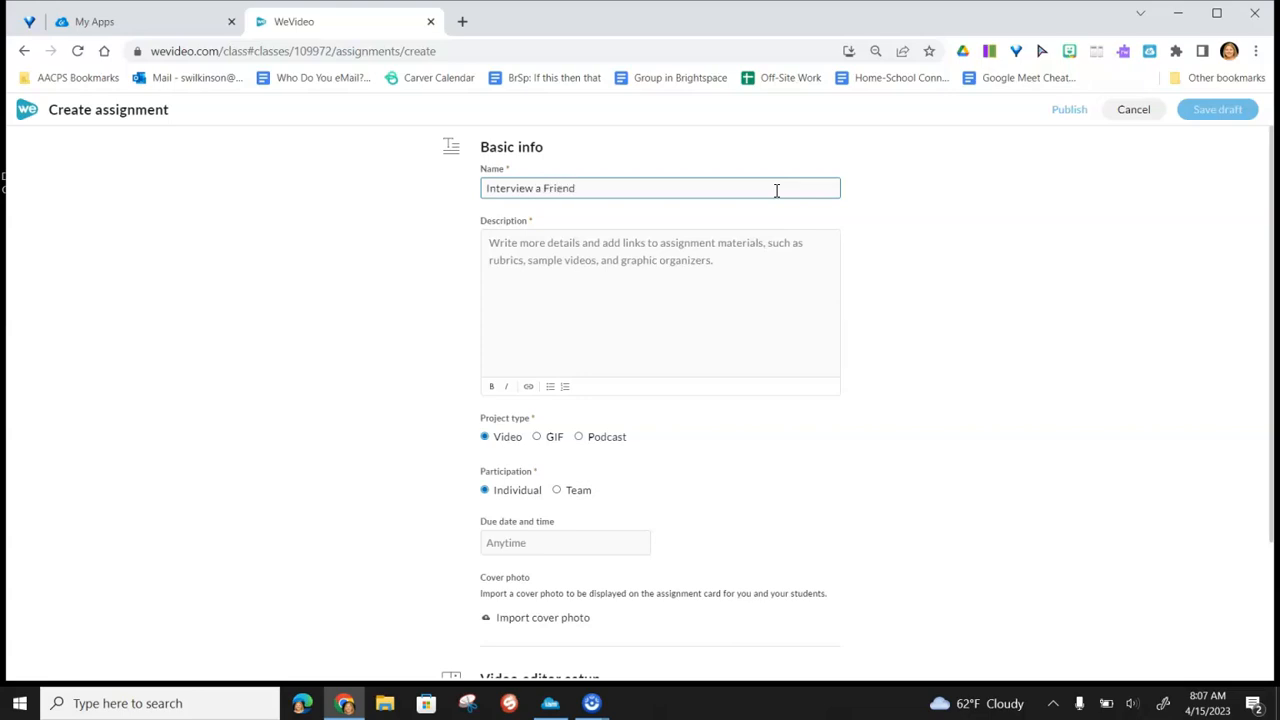
left_click(692, 297)
type("In this partner project, work with a classmate to interview one another about the steps you took during the science experiment, and what your results were.")
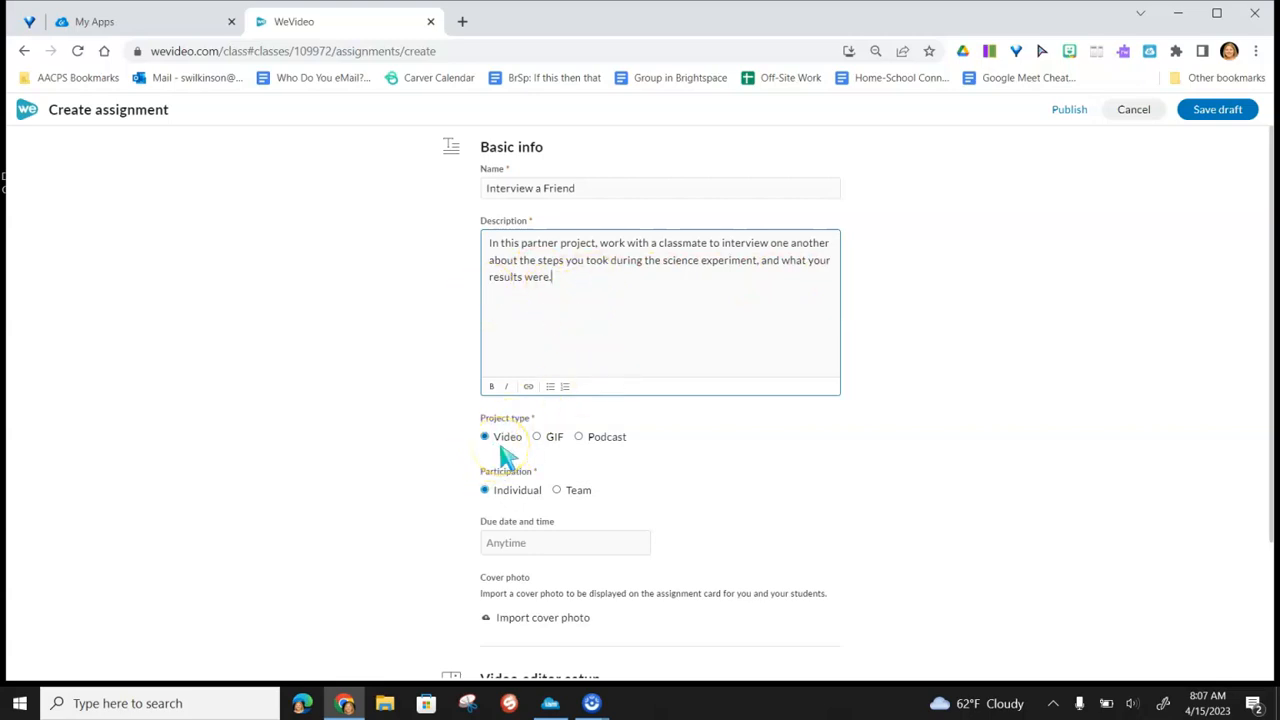
- Set the assignment's participation to Team with 10 teams
left_click(560, 492)
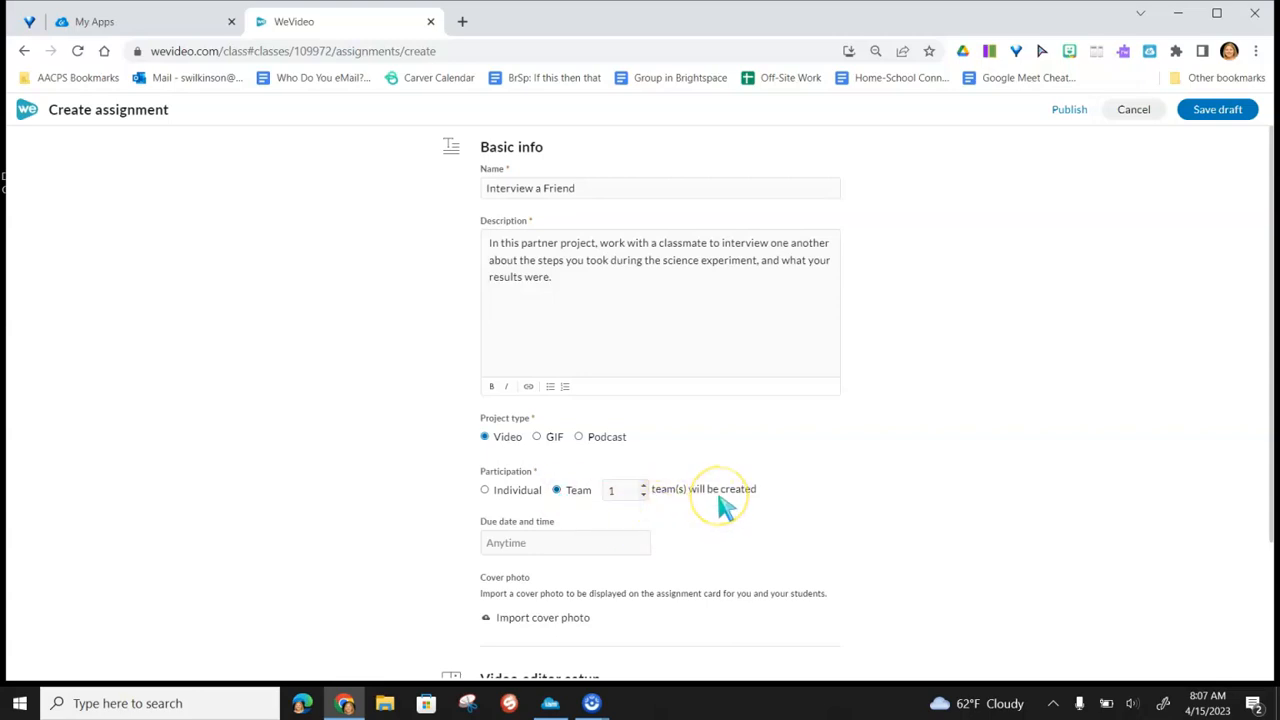
left_click(645, 486)
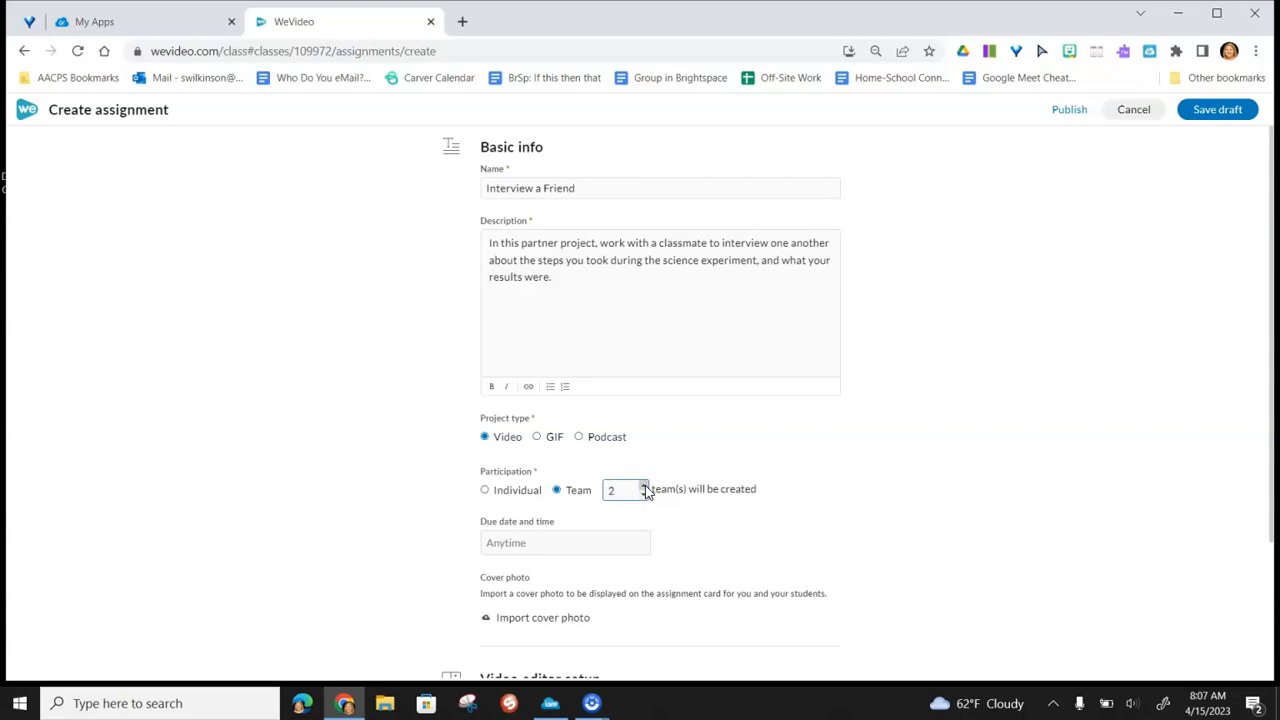
left_click(645, 486)
left_click(645, 486)
left_click(645, 486)
left_click(645, 486)
left_click(645, 486)
left_click(645, 486)
left_click(645, 486)
left_click(645, 486)
left_click(626, 506)
left_click(630, 497)
left_click(582, 494)
- Set the assignment's due date and time to Apr 28, 10:30 AM
left_click(557, 540)
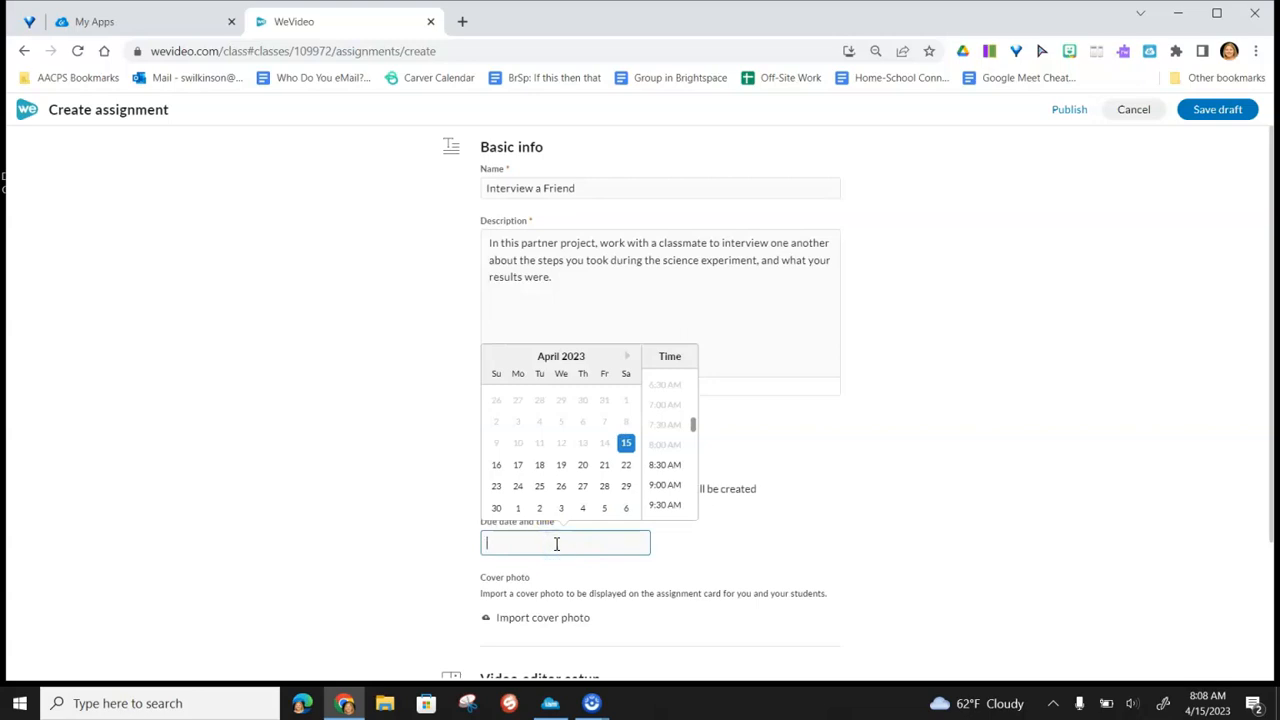
left_click(606, 490)
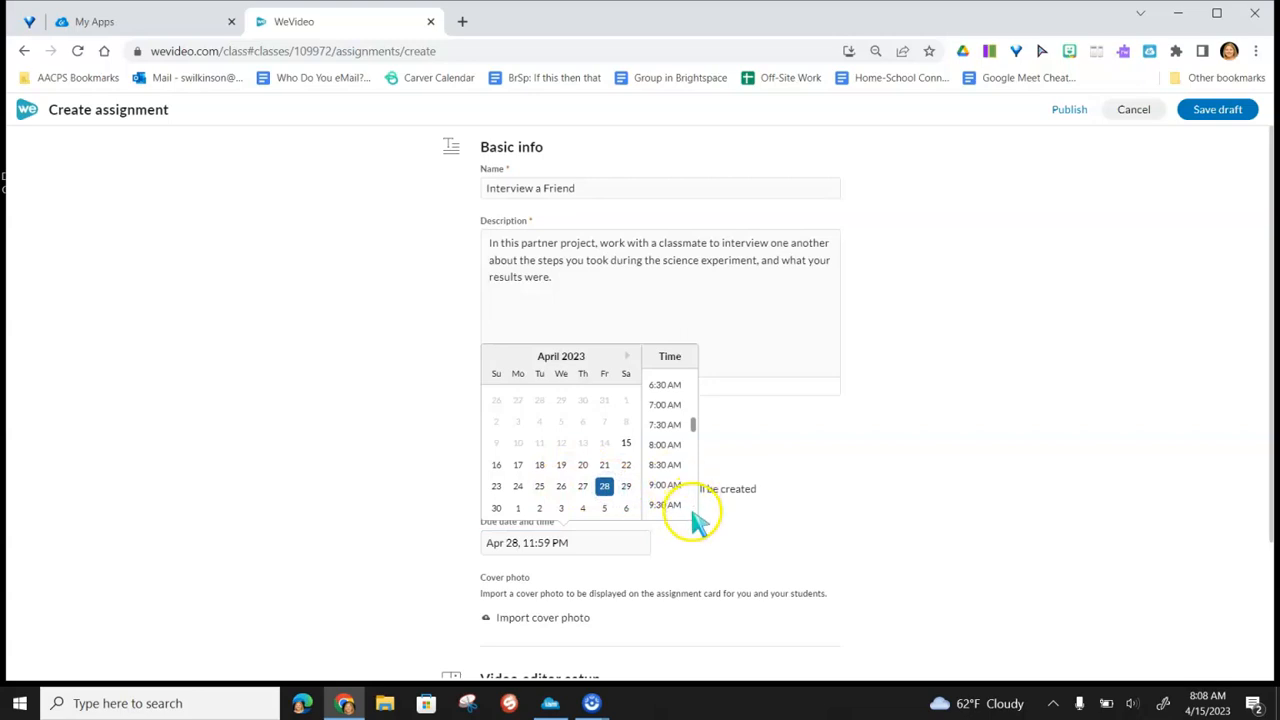
left_click_drag(693, 427, 691, 434)
left_click(677, 480)
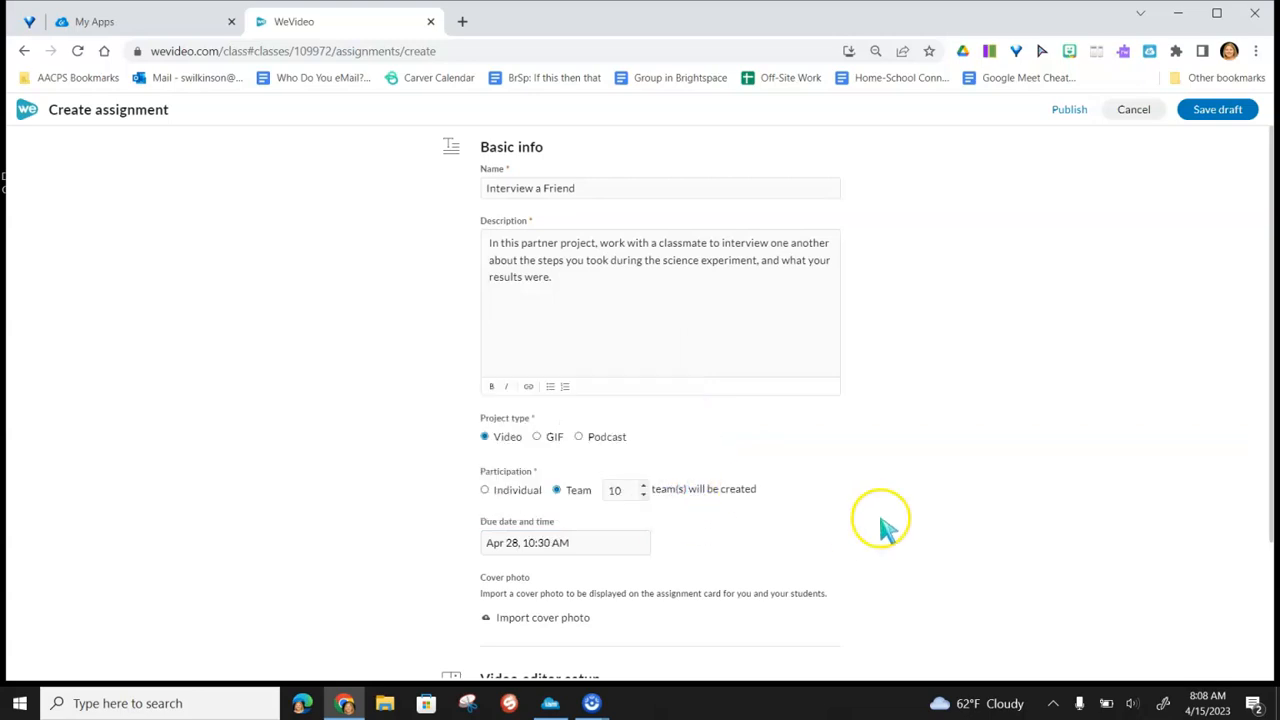
- Import 1interview.jfif from the Desktop folder as the cover photo and save the interview assignment as a draft
left_click_drag(1266, 392, 1268, 495)
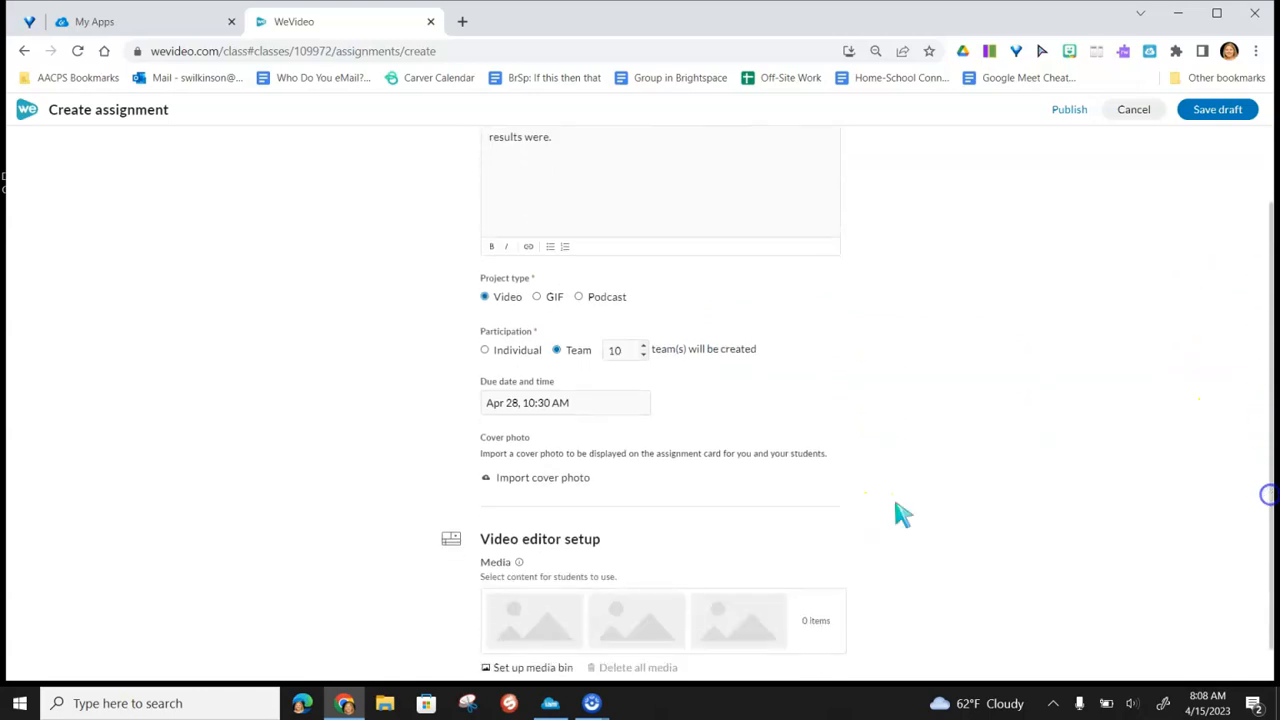
left_click(556, 481)
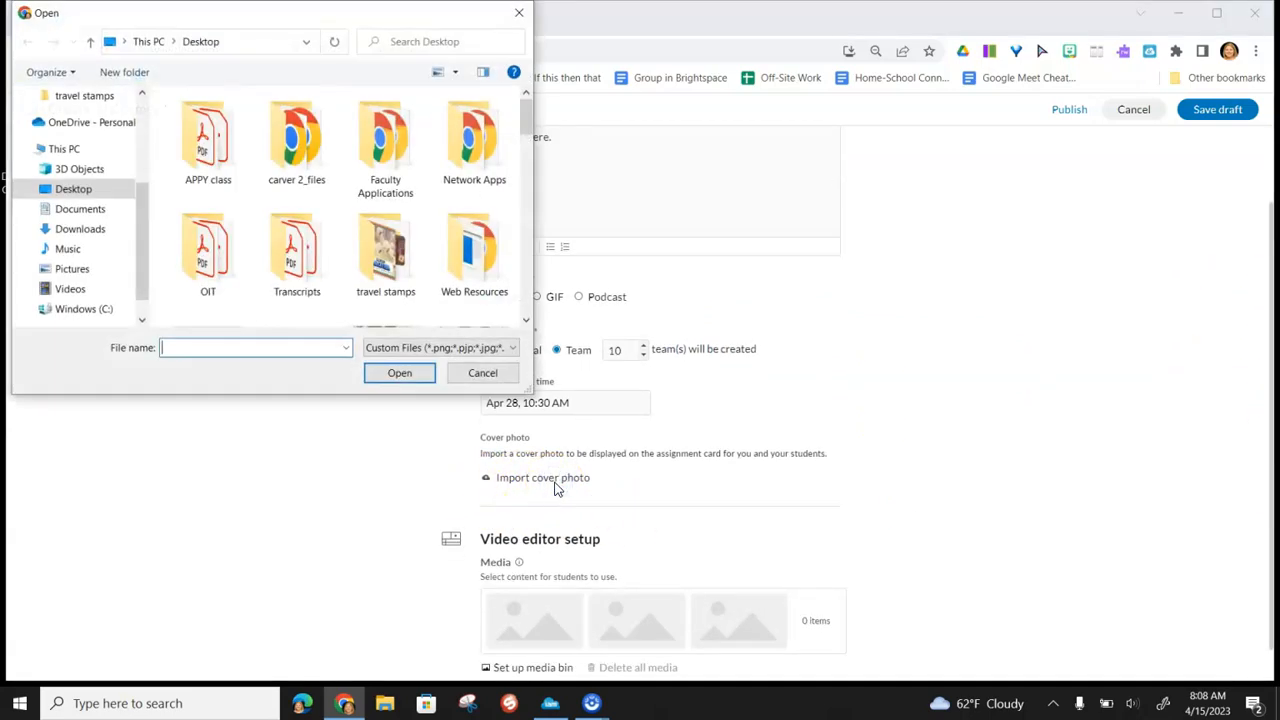
left_click_drag(530, 113, 527, 137)
left_click(285, 205)
left_click(393, 372)
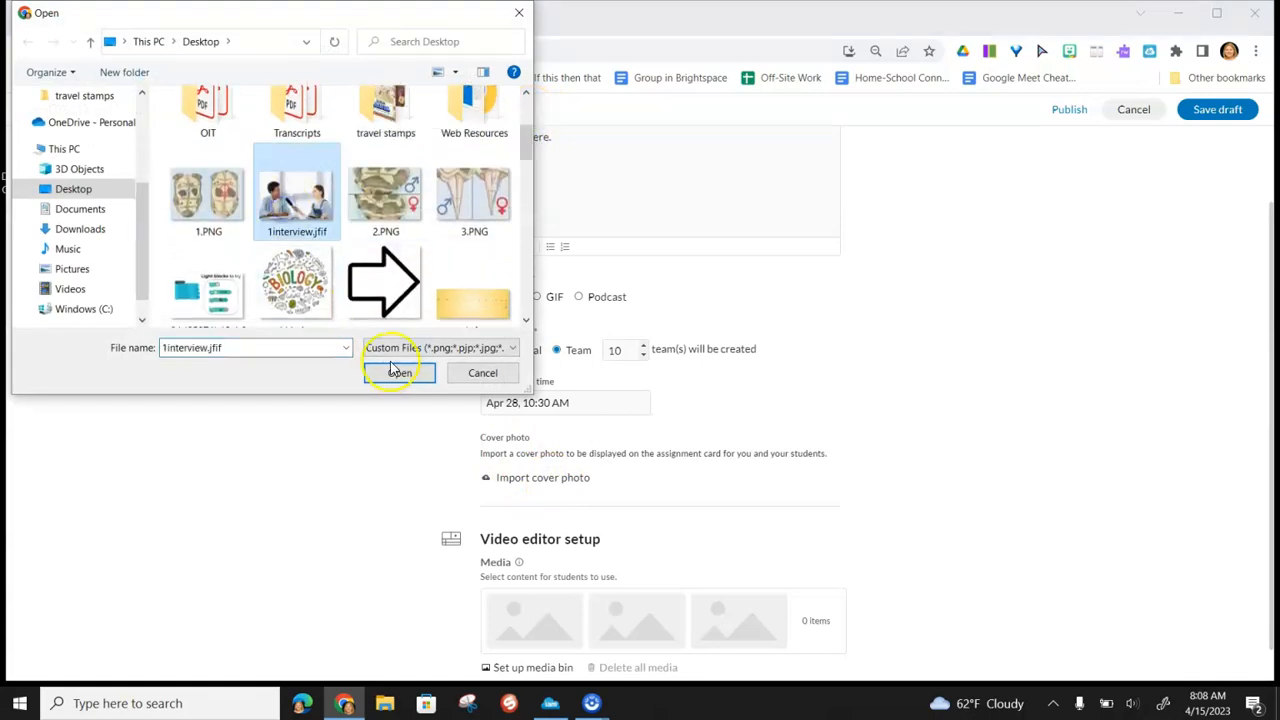
left_click(395, 372)
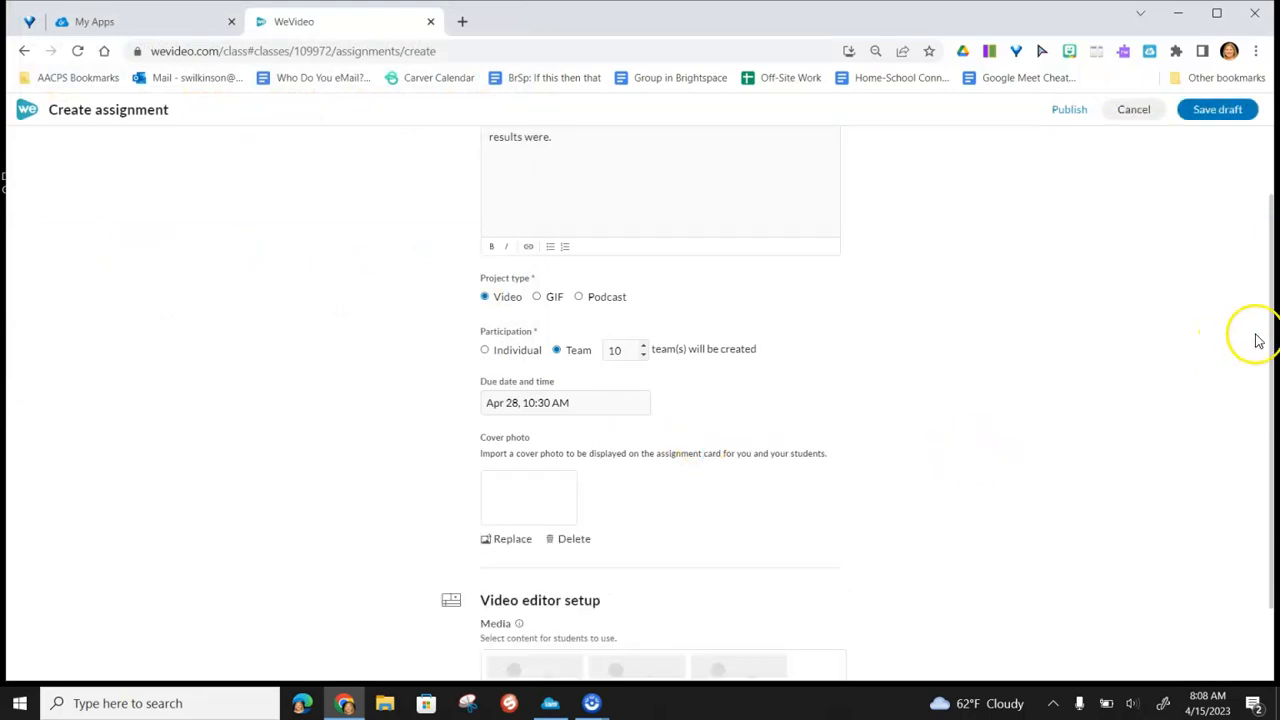
left_click_drag(1272, 331, 1275, 425)
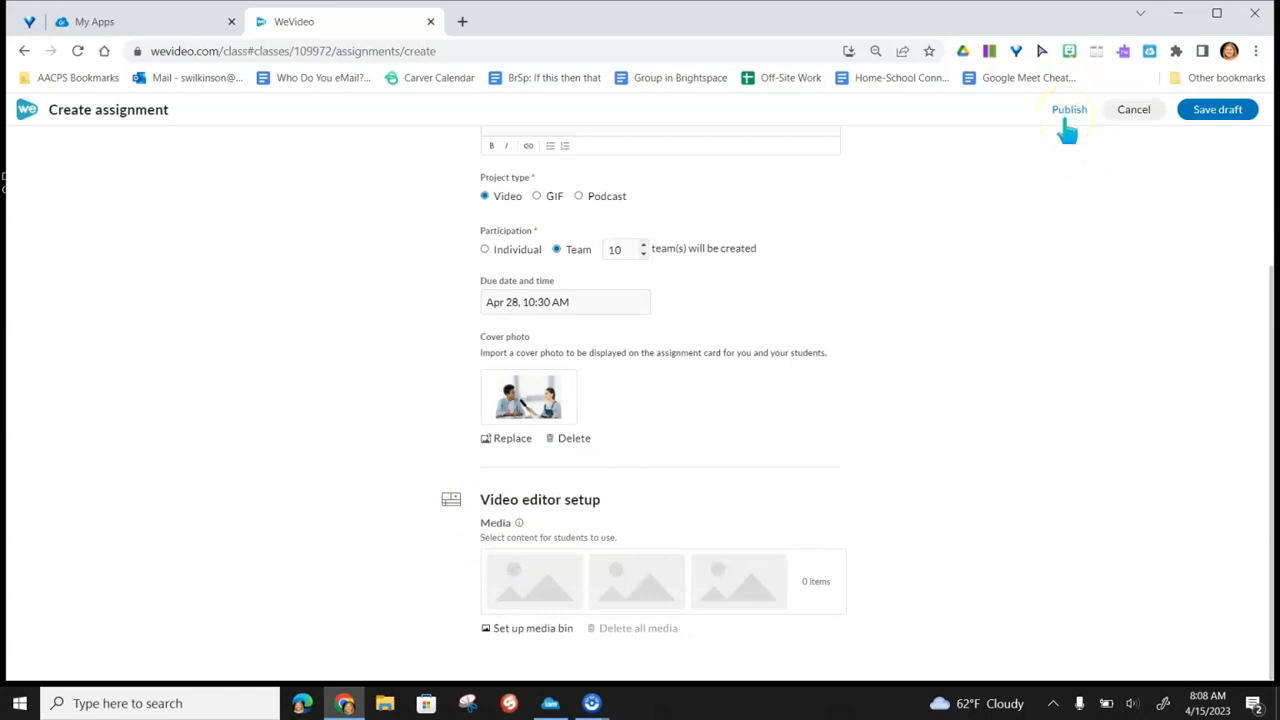
left_click(1217, 110)
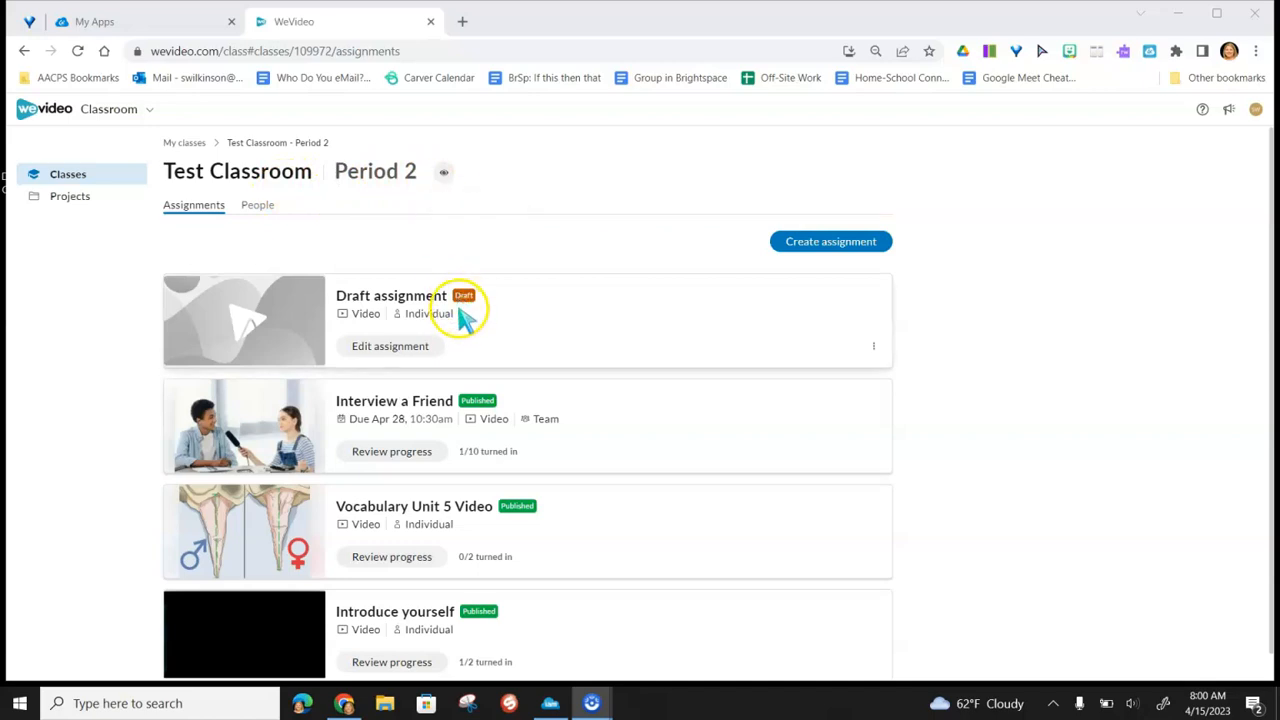
- View the class as a student and jump into the Interview a Friend assignment
left_click(443, 172)
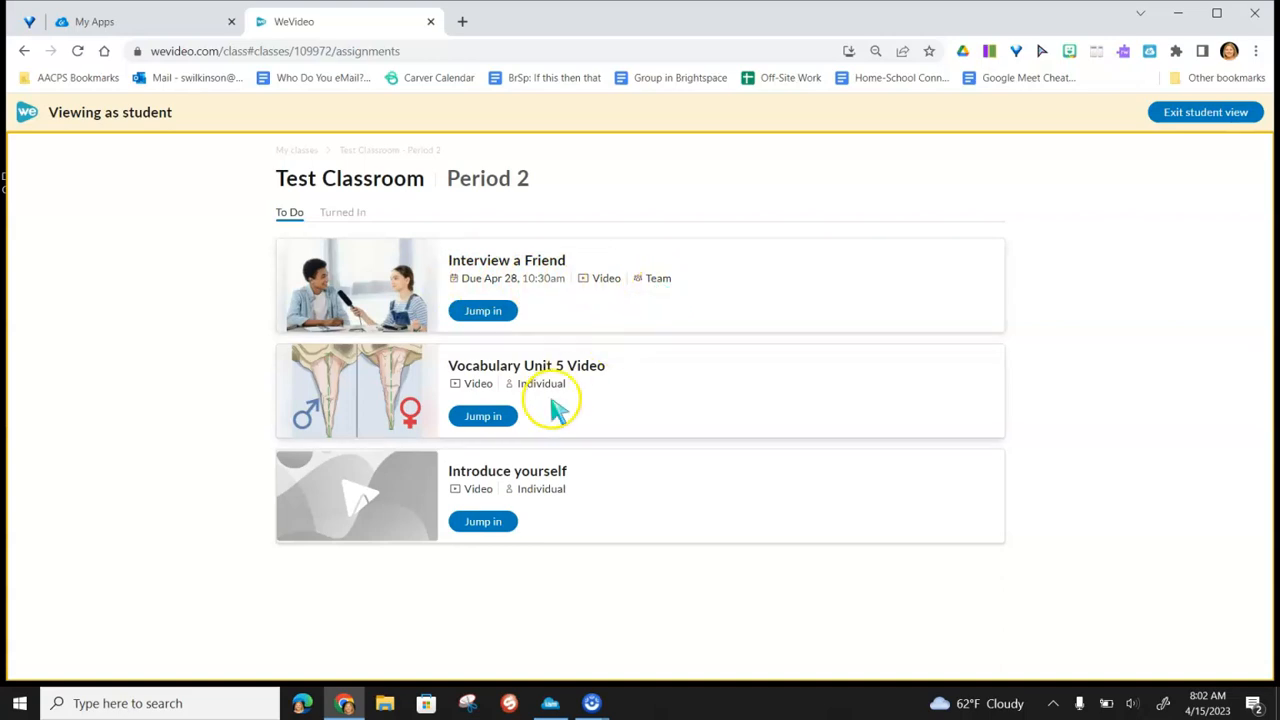
left_click(484, 312)
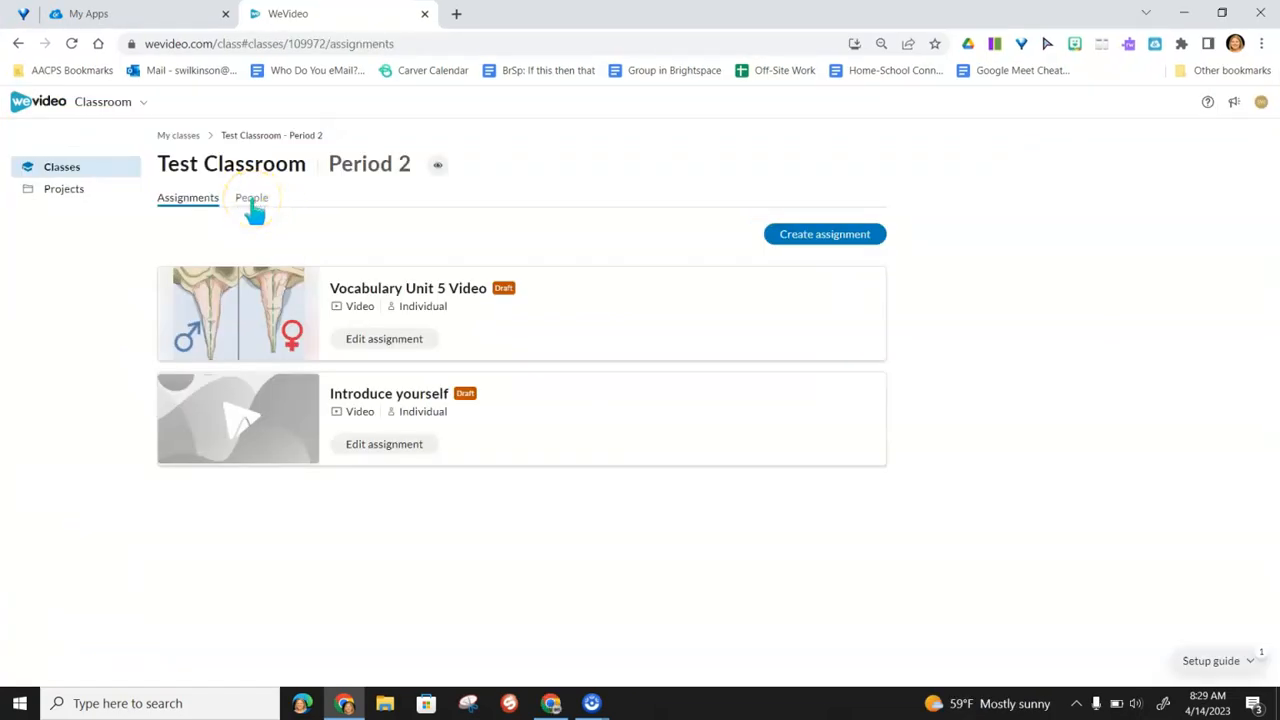
- Open the Test Classroom's list of people to view the class invite code
left_click(252, 199)
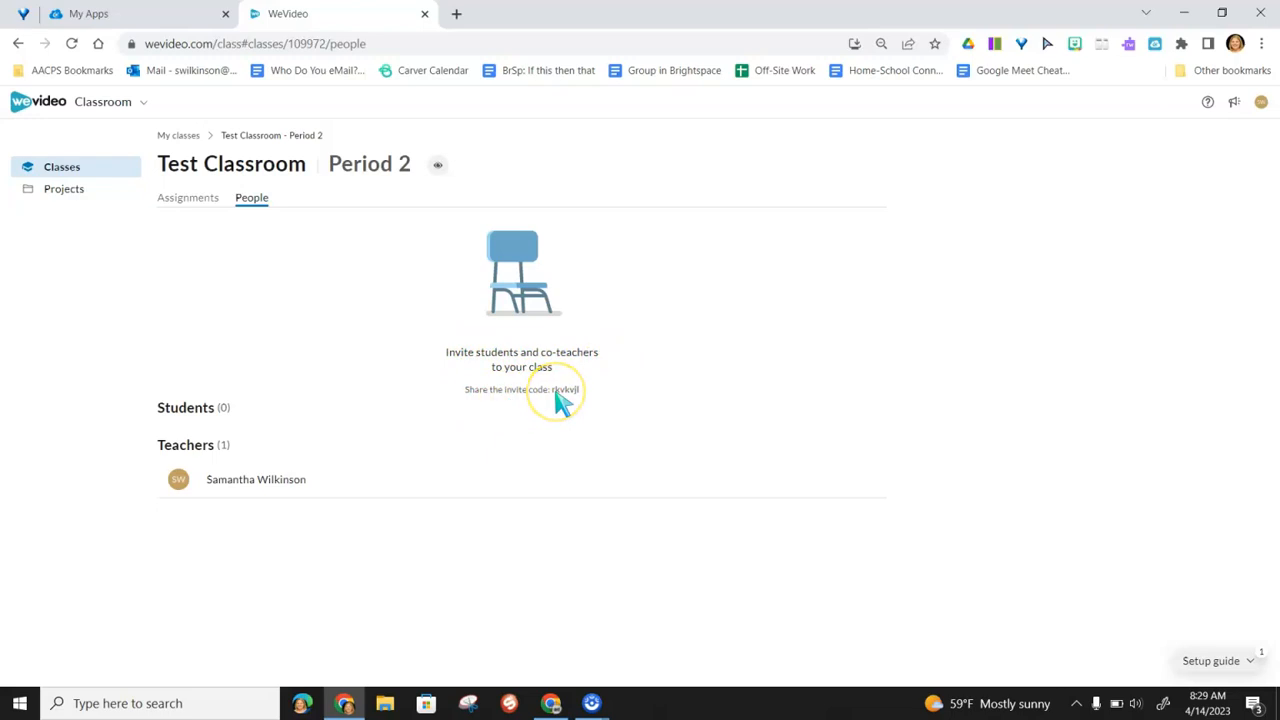
- Highlight the Test Classroom's invite code and view the Join class dialog where a class code is entered, leaving without joining
left_click_drag(554, 392, 580, 394)
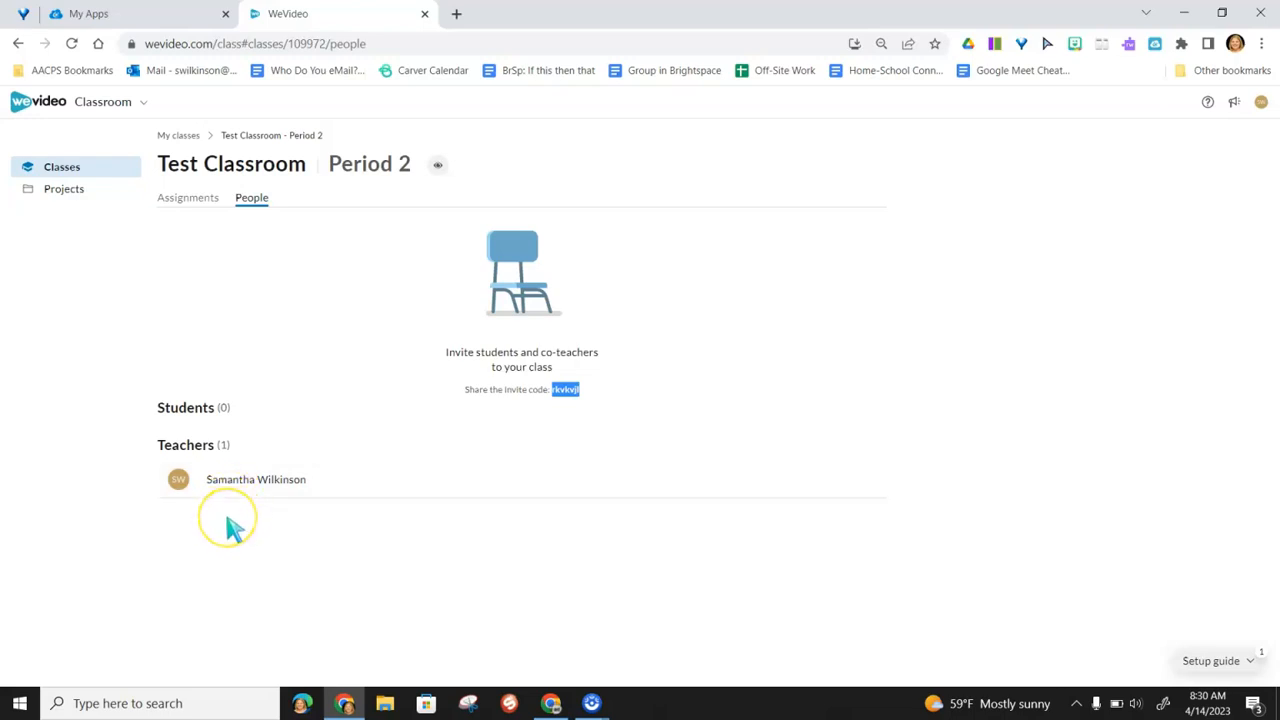
left_click(84, 176)
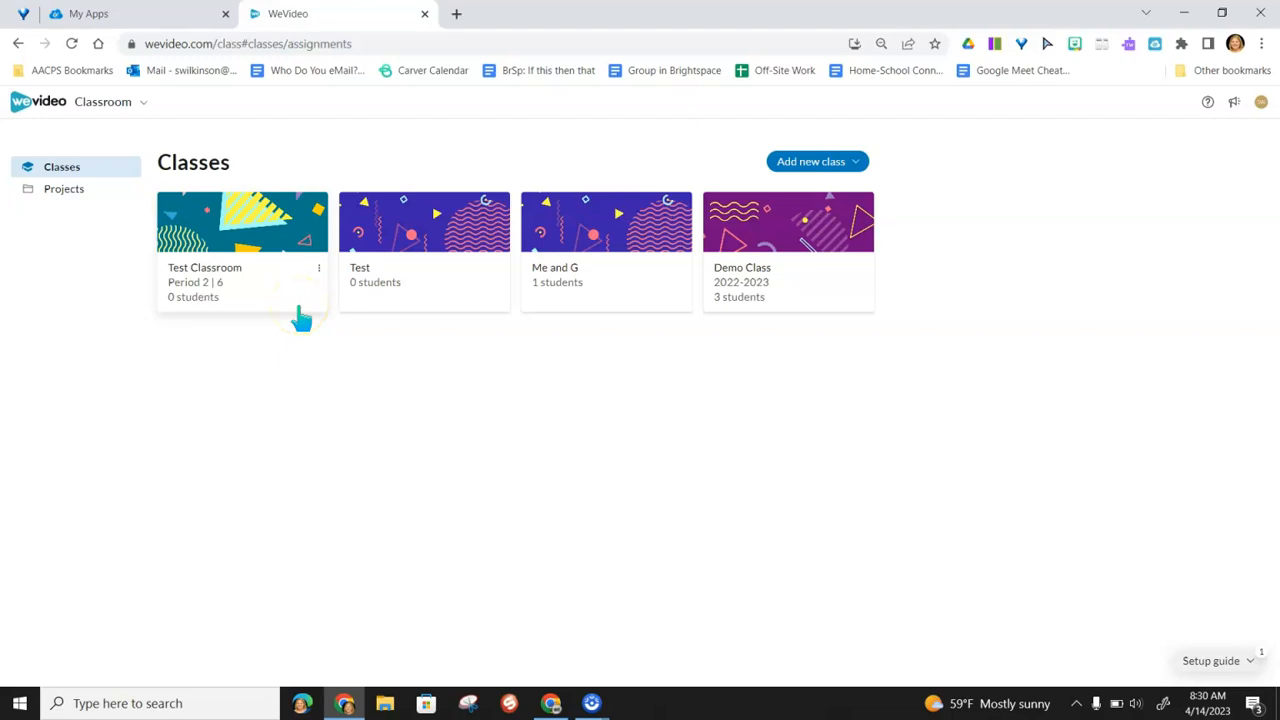
left_click(855, 163)
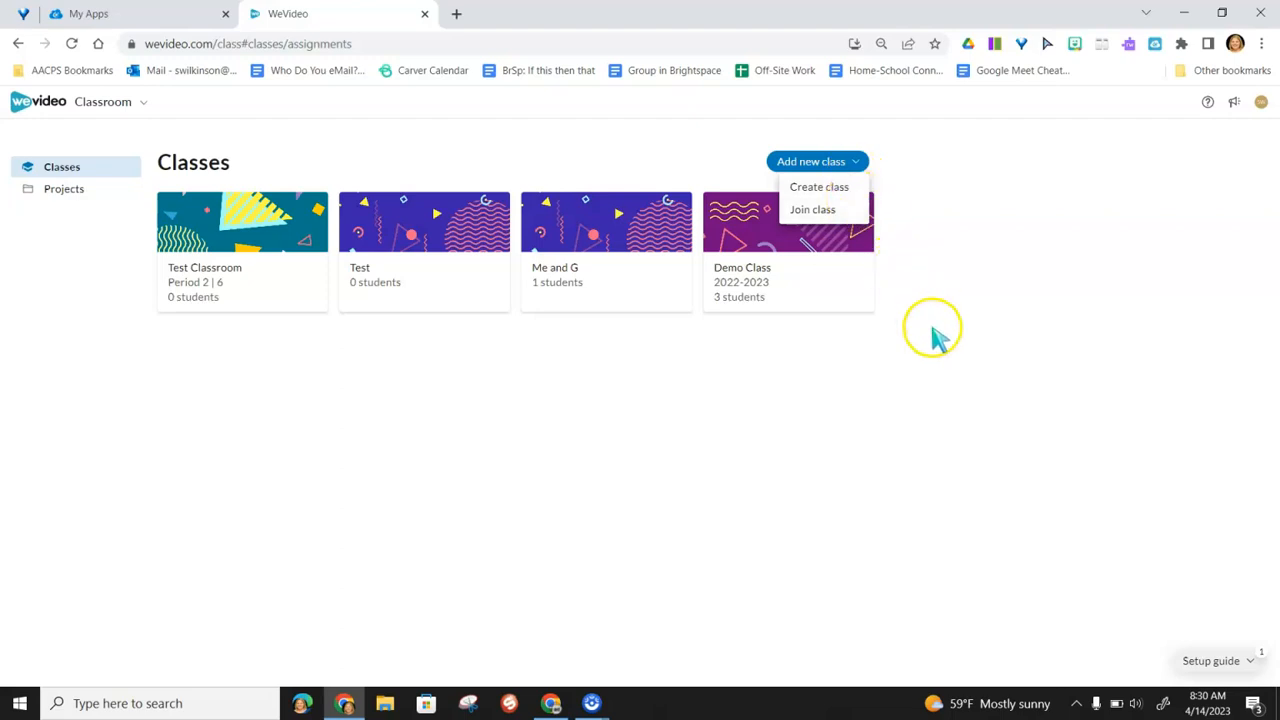
left_click(814, 209)
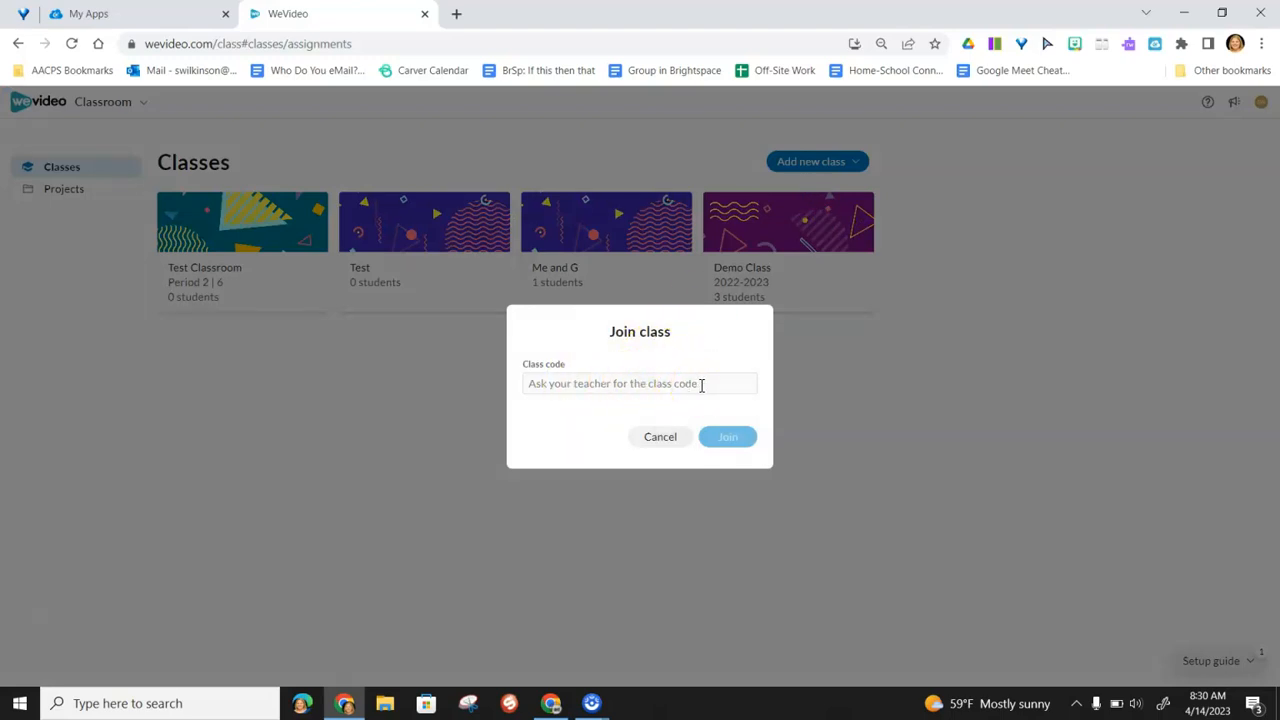
left_click(658, 440)
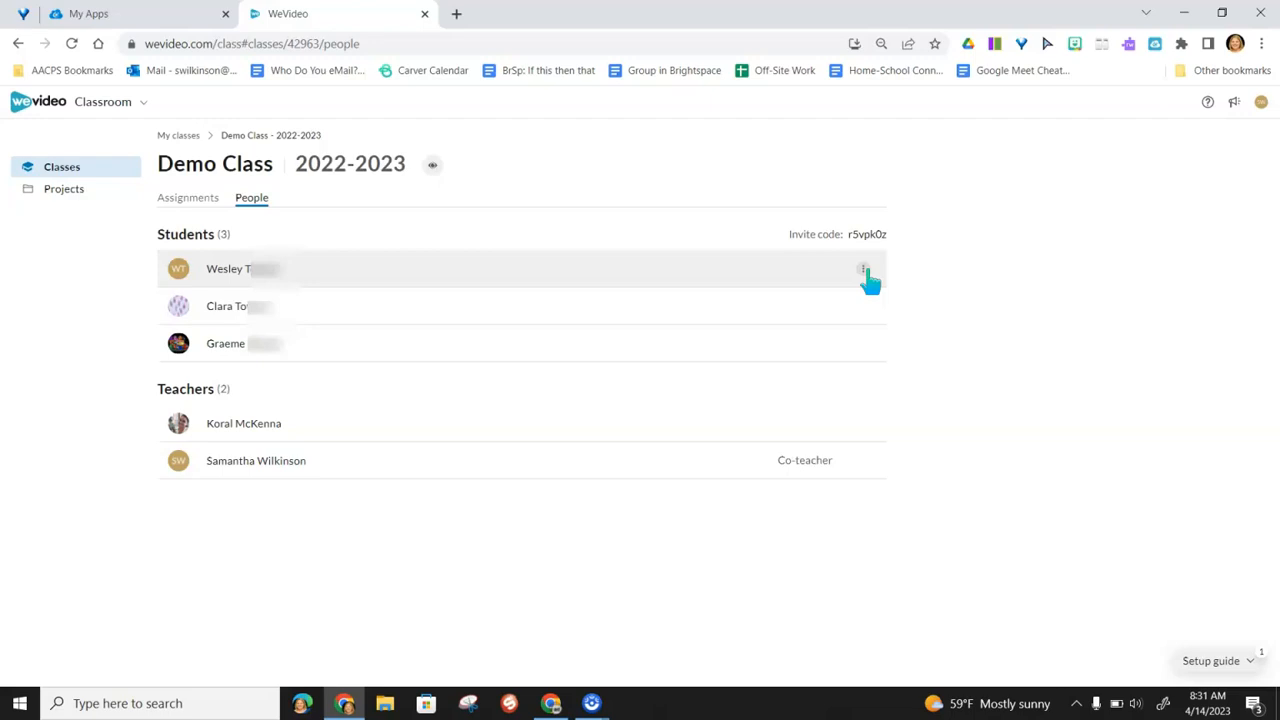
- Check the member removal option for the first student and for the co-teacher in the Demo Class, without removing anyone
left_click(864, 271)
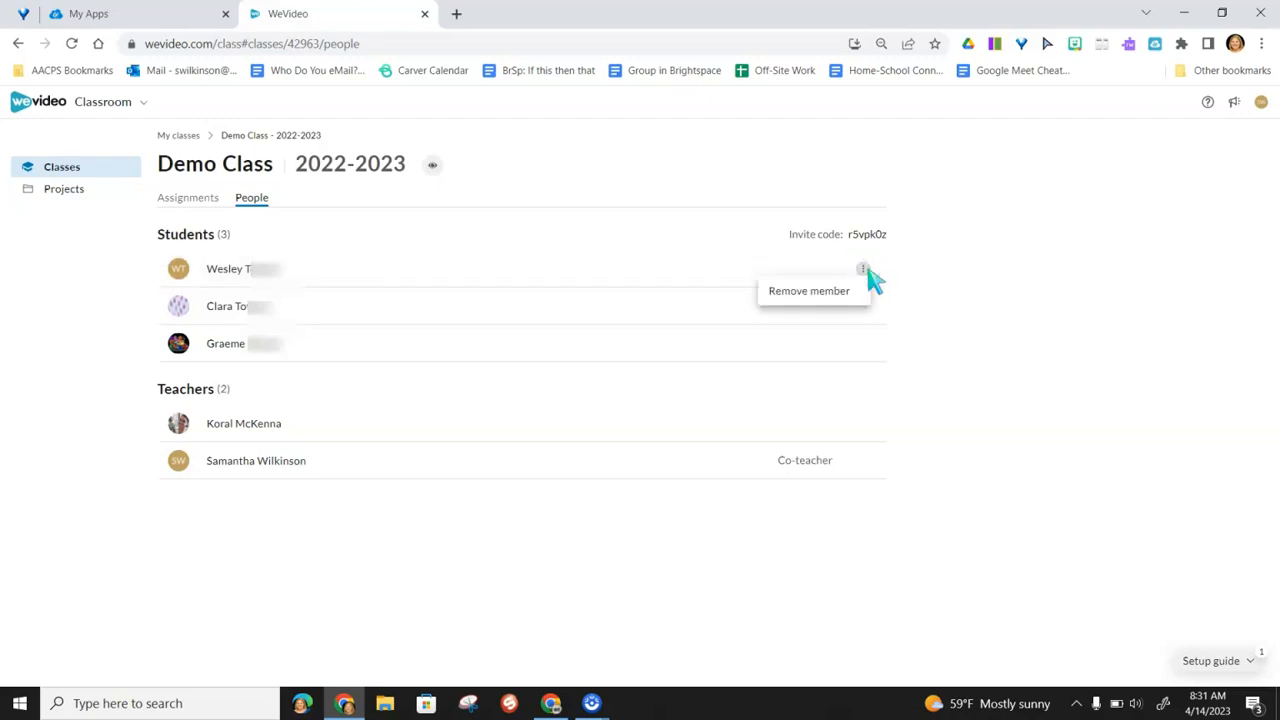
left_click(849, 292)
left_click(972, 358)
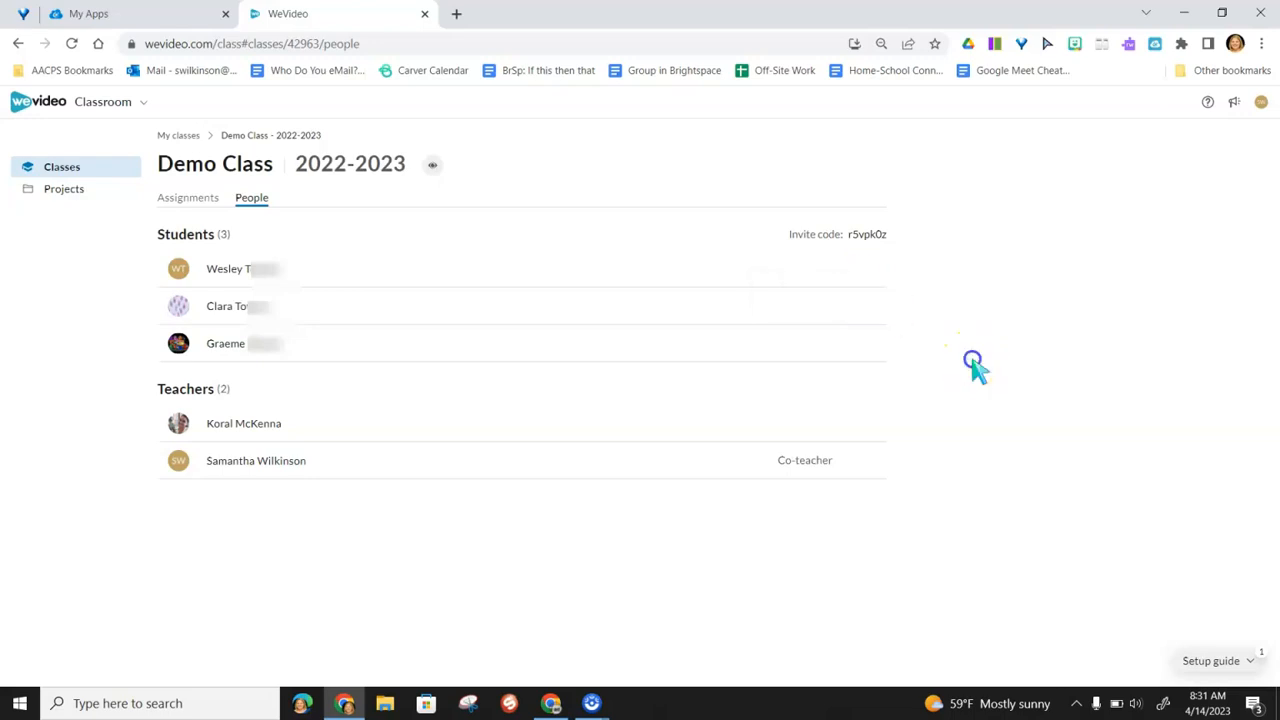
left_click(863, 462)
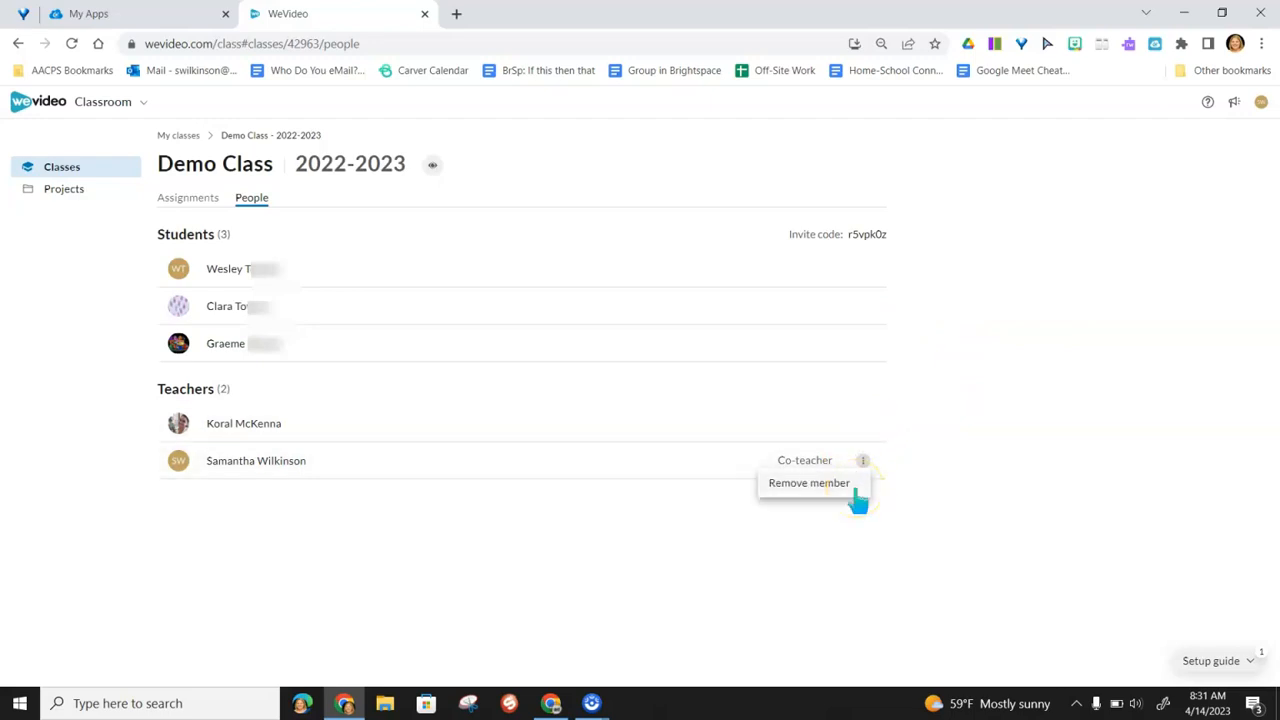
left_click(918, 460)
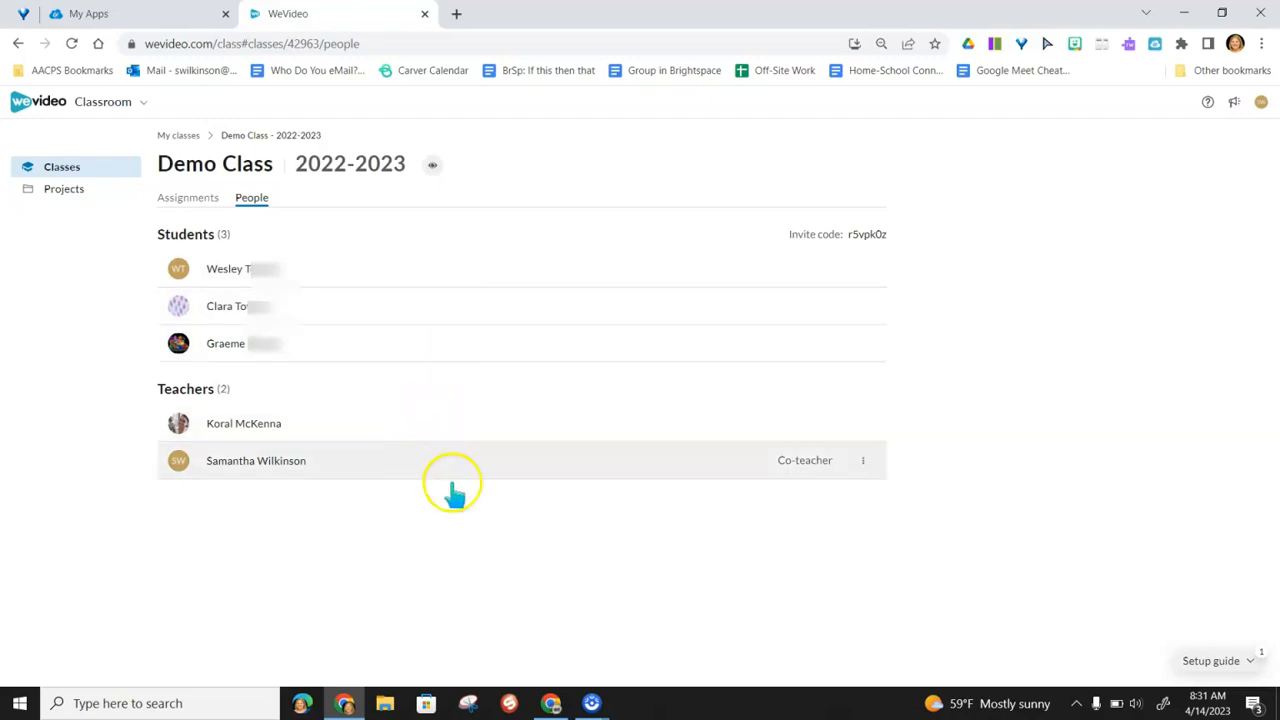
- Return to the class list and open the Test Classroom's assignments
left_click(182, 134)
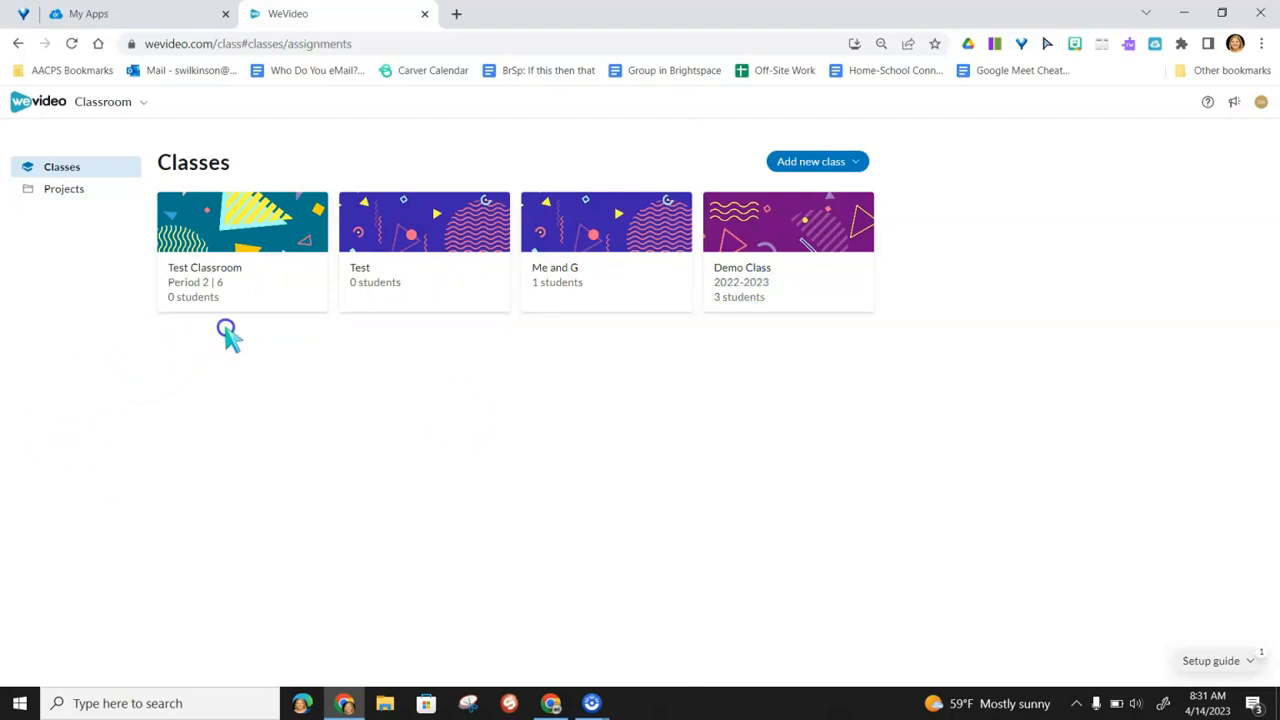
left_click(248, 238)
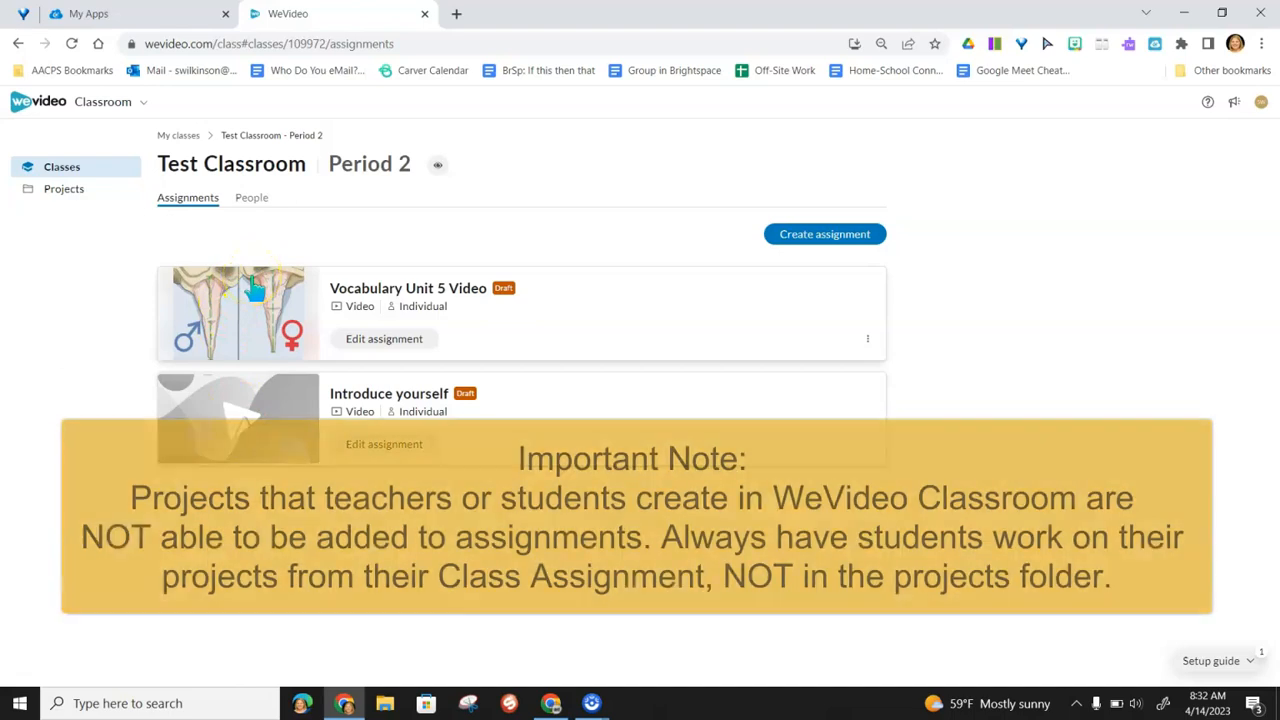
- Go to the Projects area and create a new video project
left_click(62, 167)
left_click(64, 192)
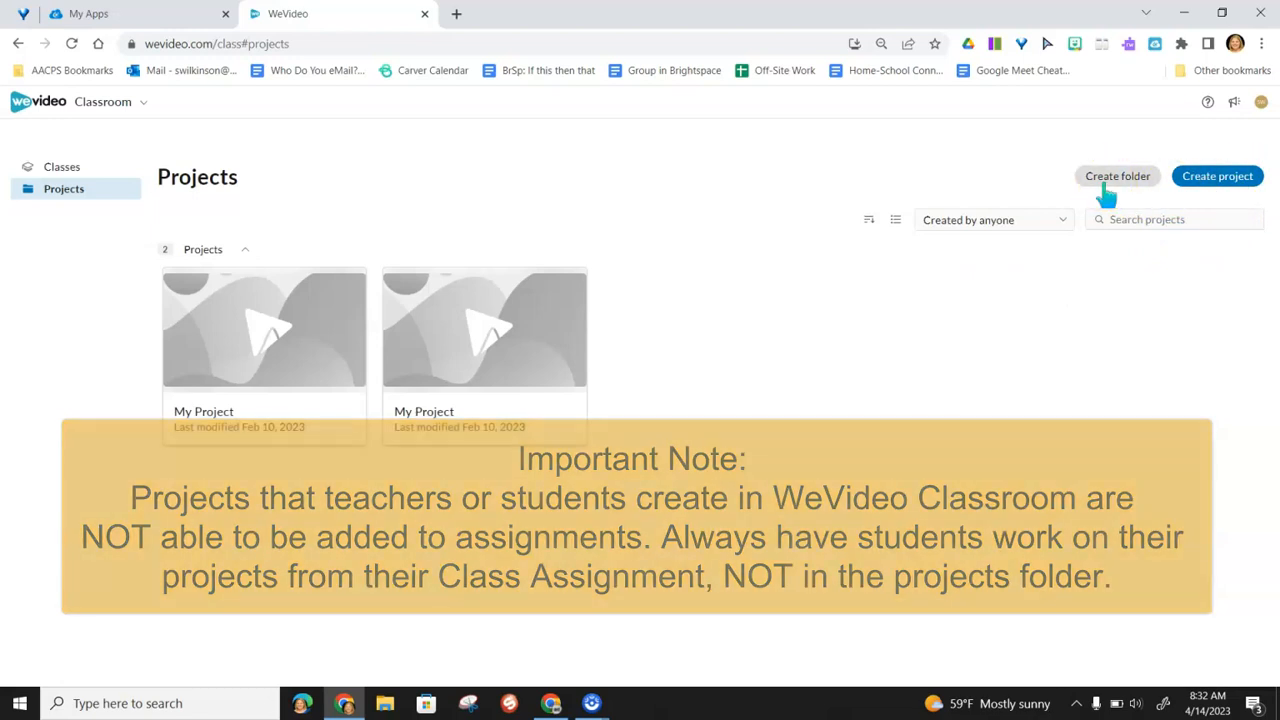
left_click(1226, 194)
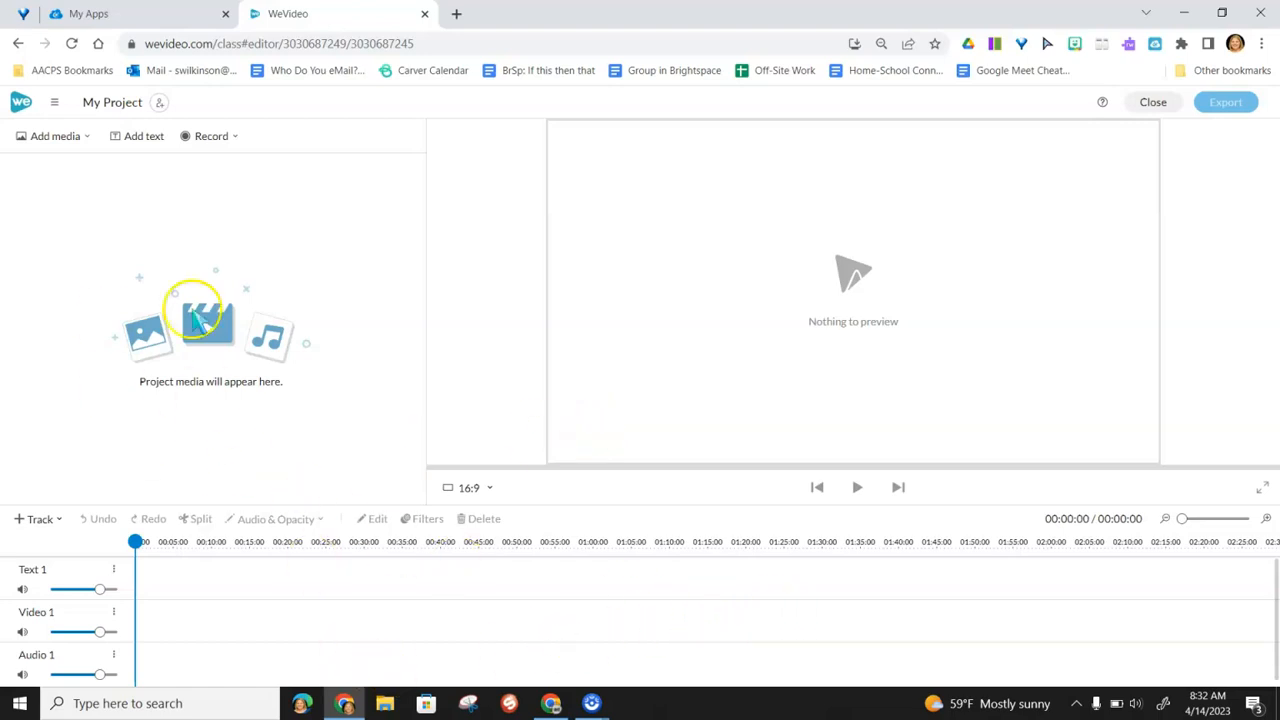
- Look through the stock videos in the Essentials library and review the other sources for adding media, without adding anything
left_click(85, 142)
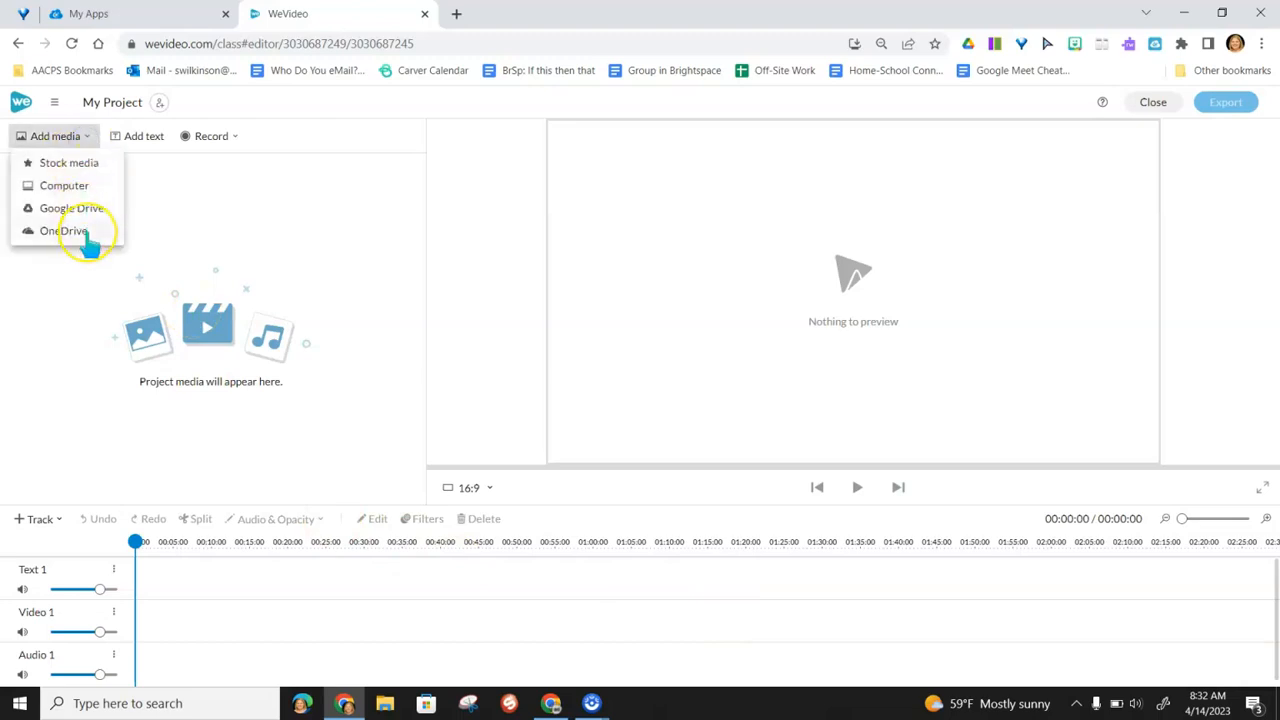
left_click(90, 163)
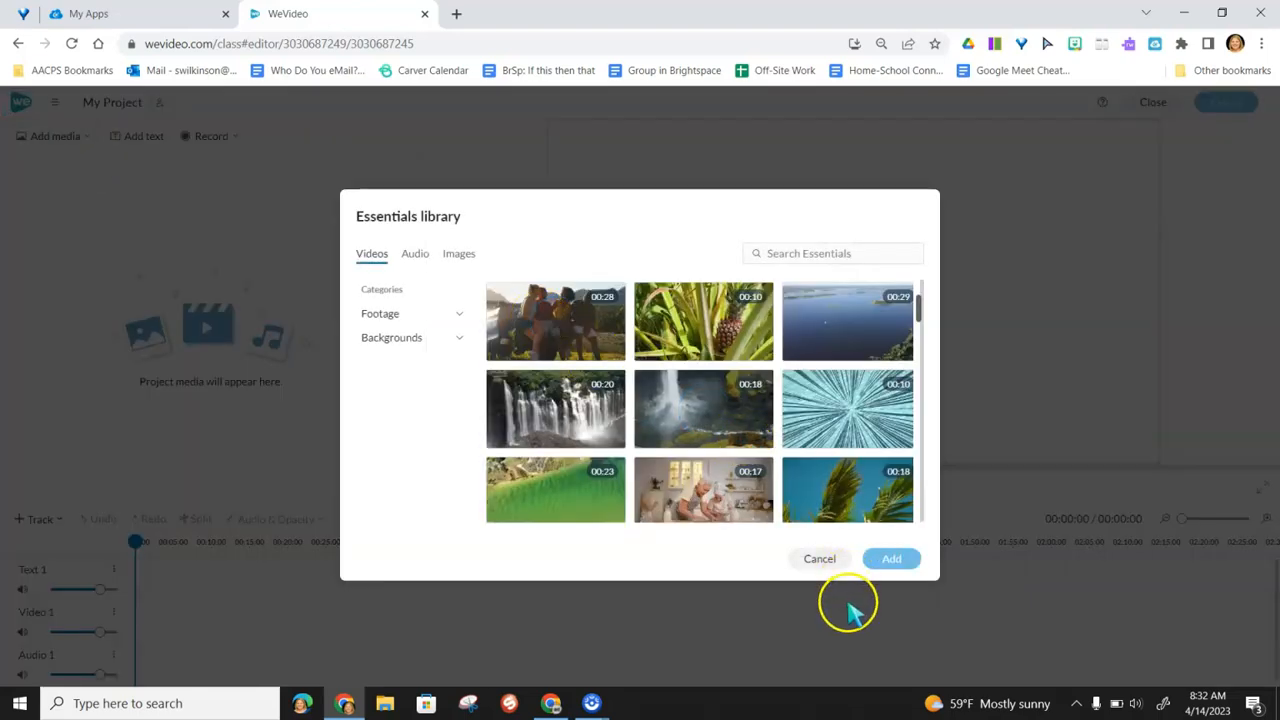
left_click(816, 559)
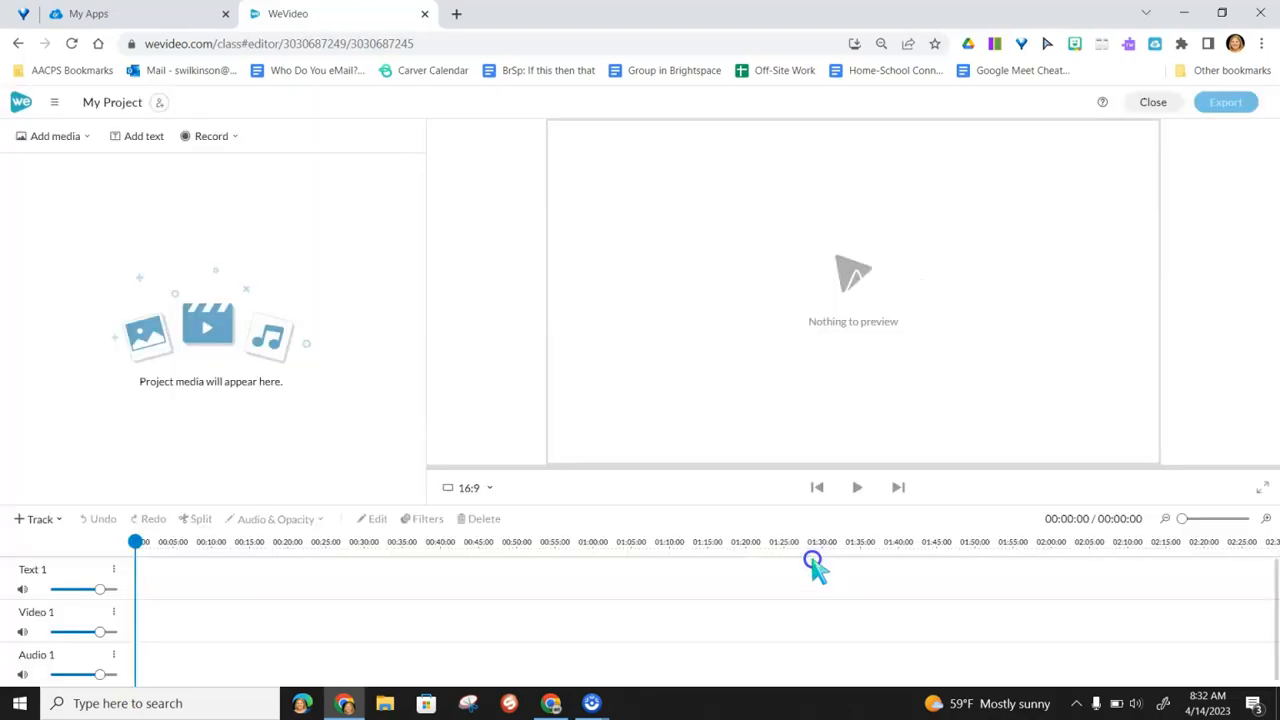
left_click(83, 140)
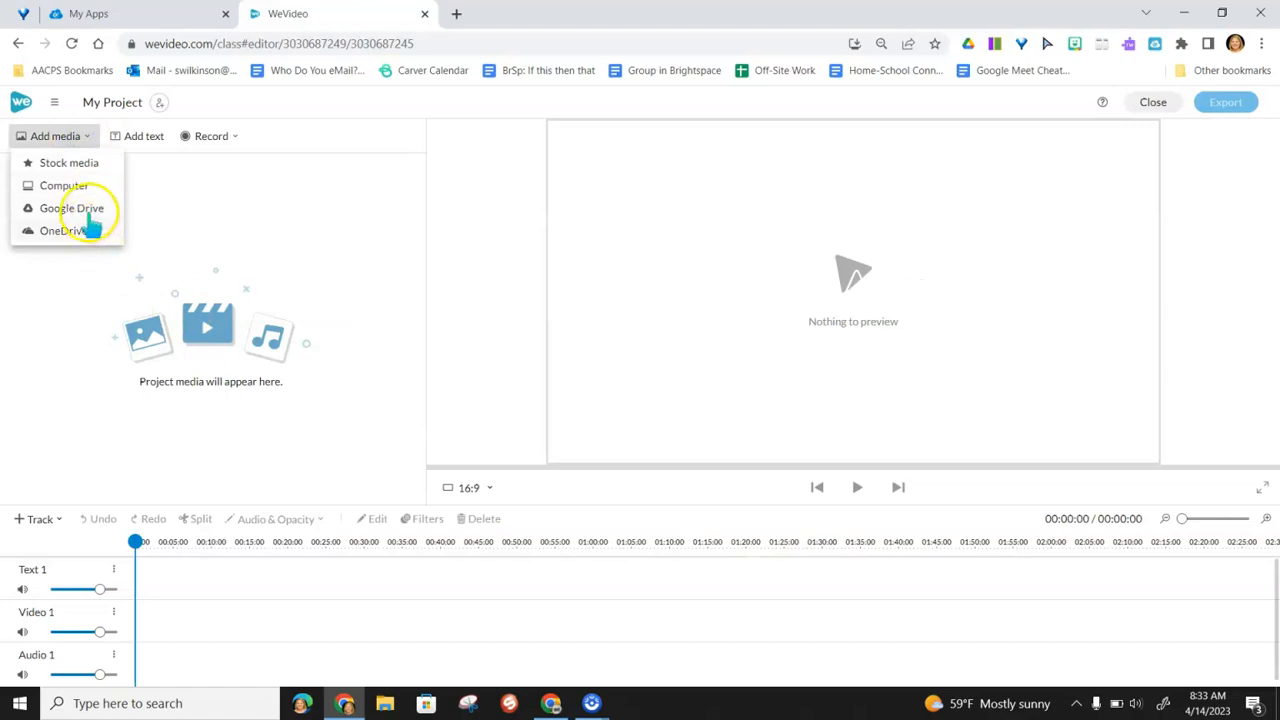
- Browse the motion text styles in the Text library and leave without adding one
left_click(140, 142)
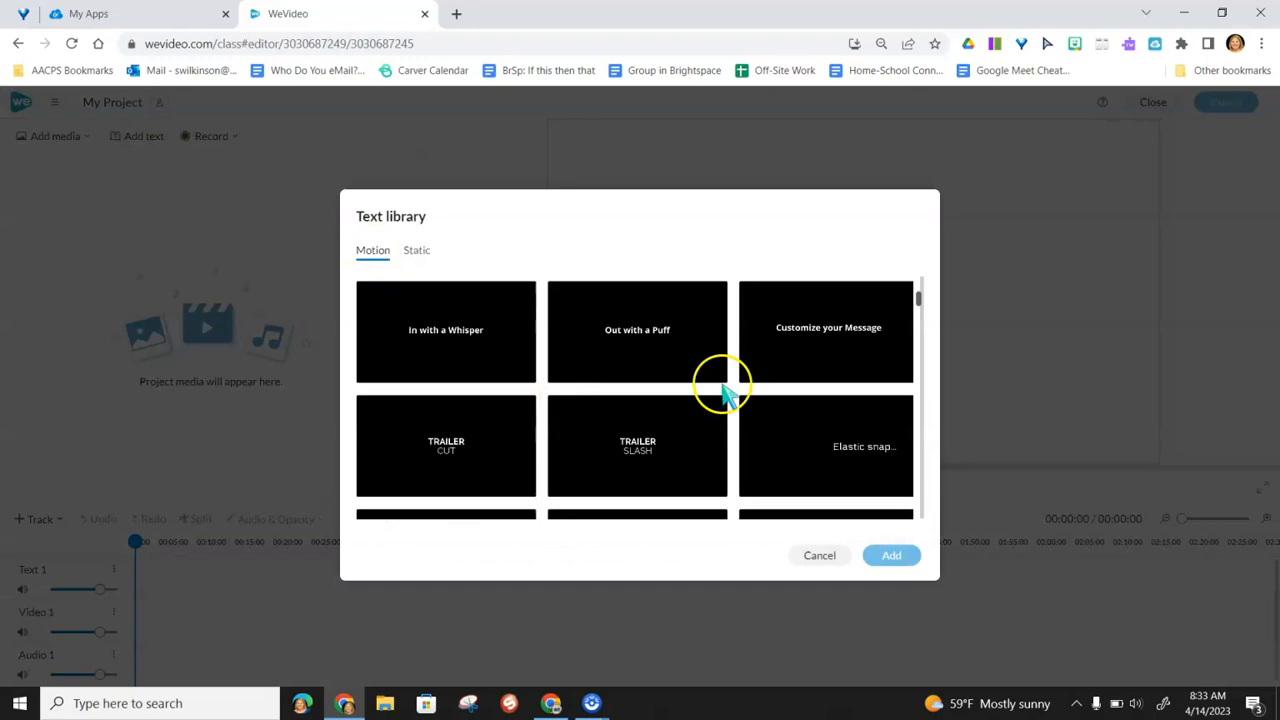
left_click_drag(919, 299, 920, 320)
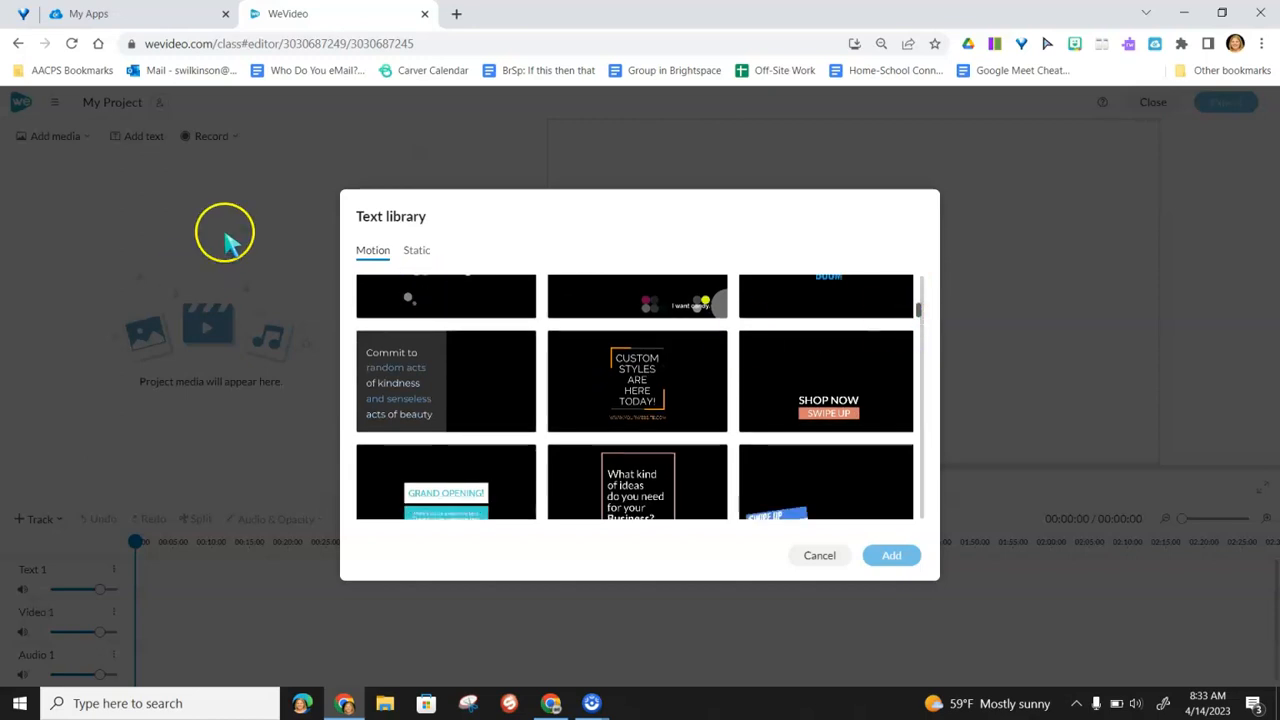
left_click(800, 561)
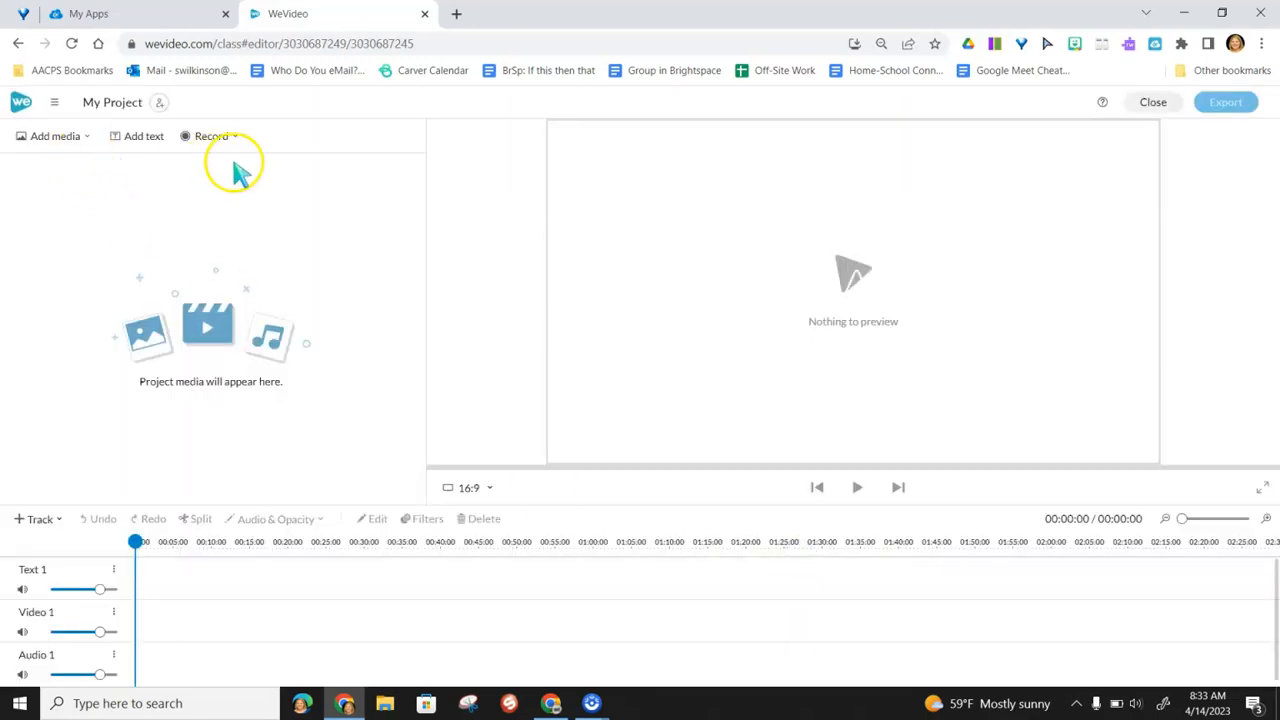
- Examine the available video and voice recording options, without starting a recording
left_click(210, 136)
mouse_move(215, 163)
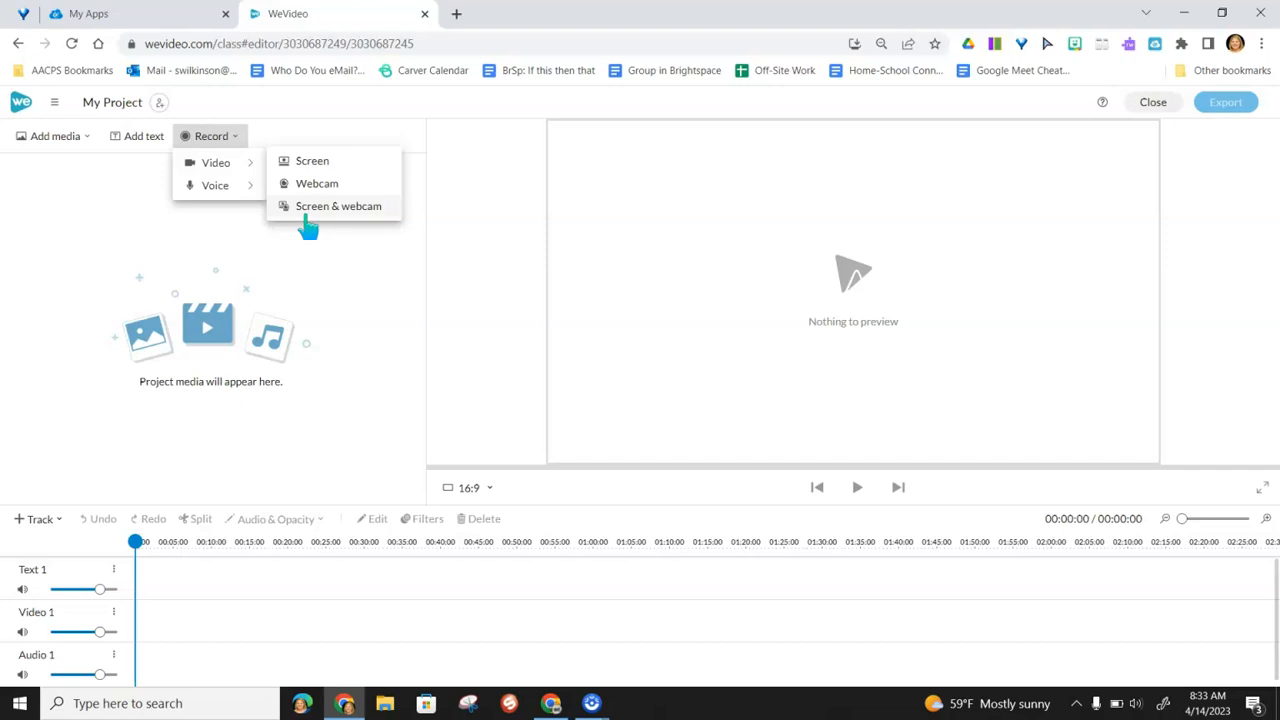
left_click(255, 190)
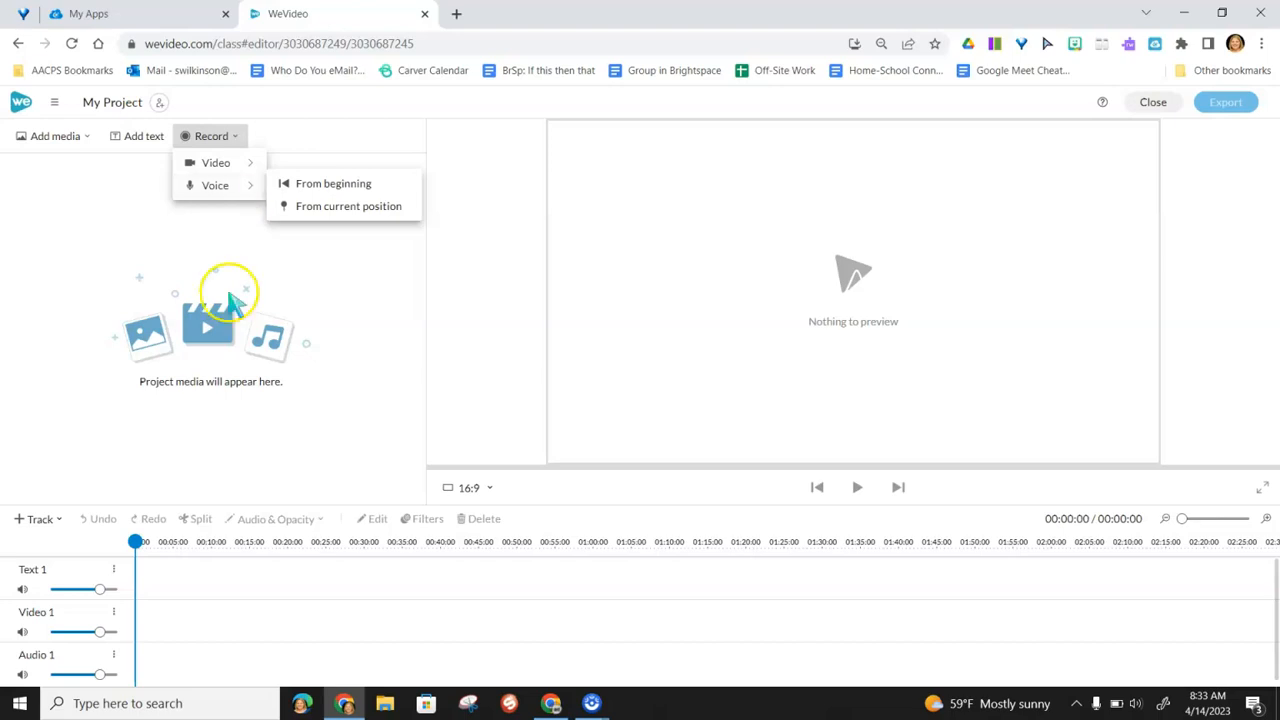
left_click(358, 266)
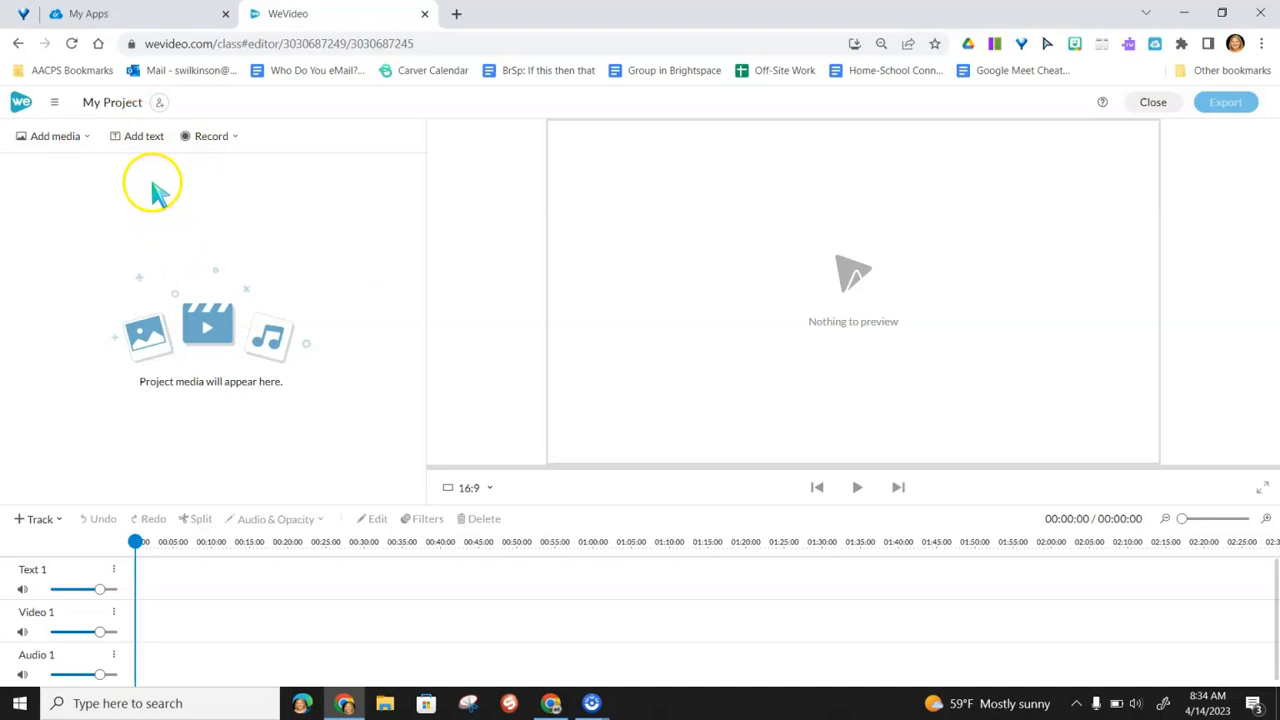
- View the project's collaboration invite link and member list
left_click(162, 105)
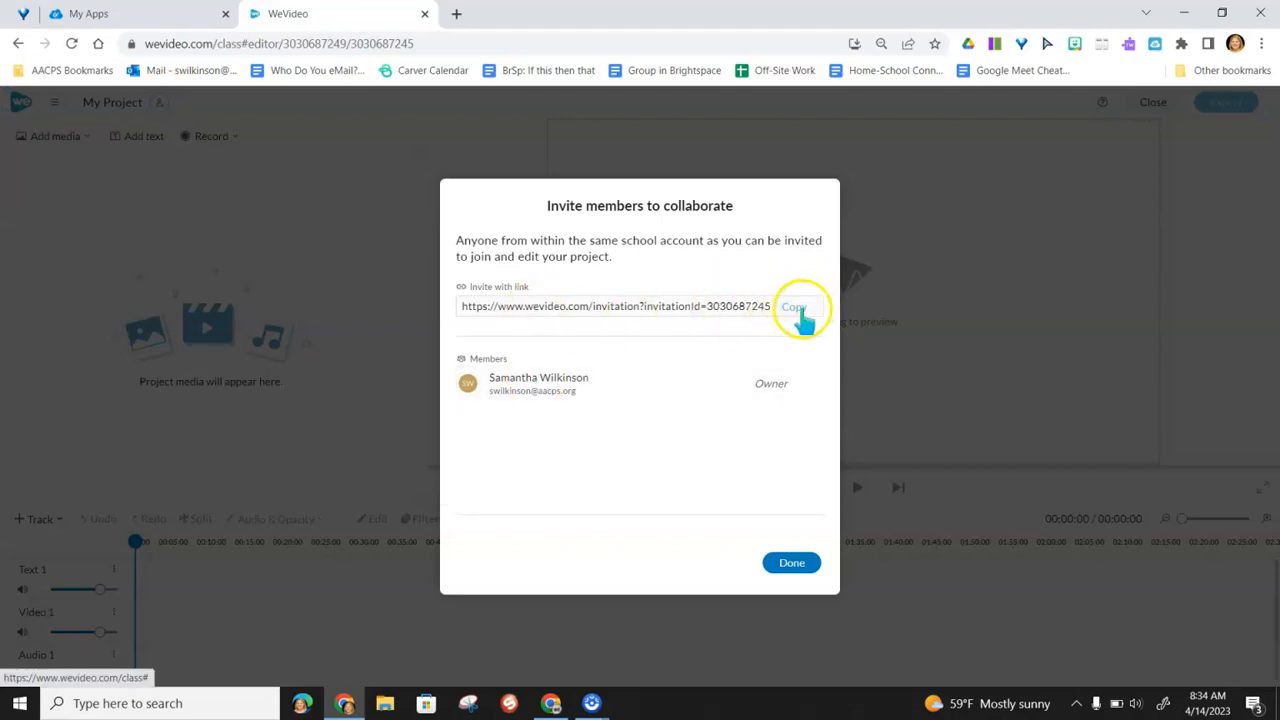
left_click(792, 562)
- Switch the editor theme to Dark and back to Light, and check the project preferences
left_click(52, 103)
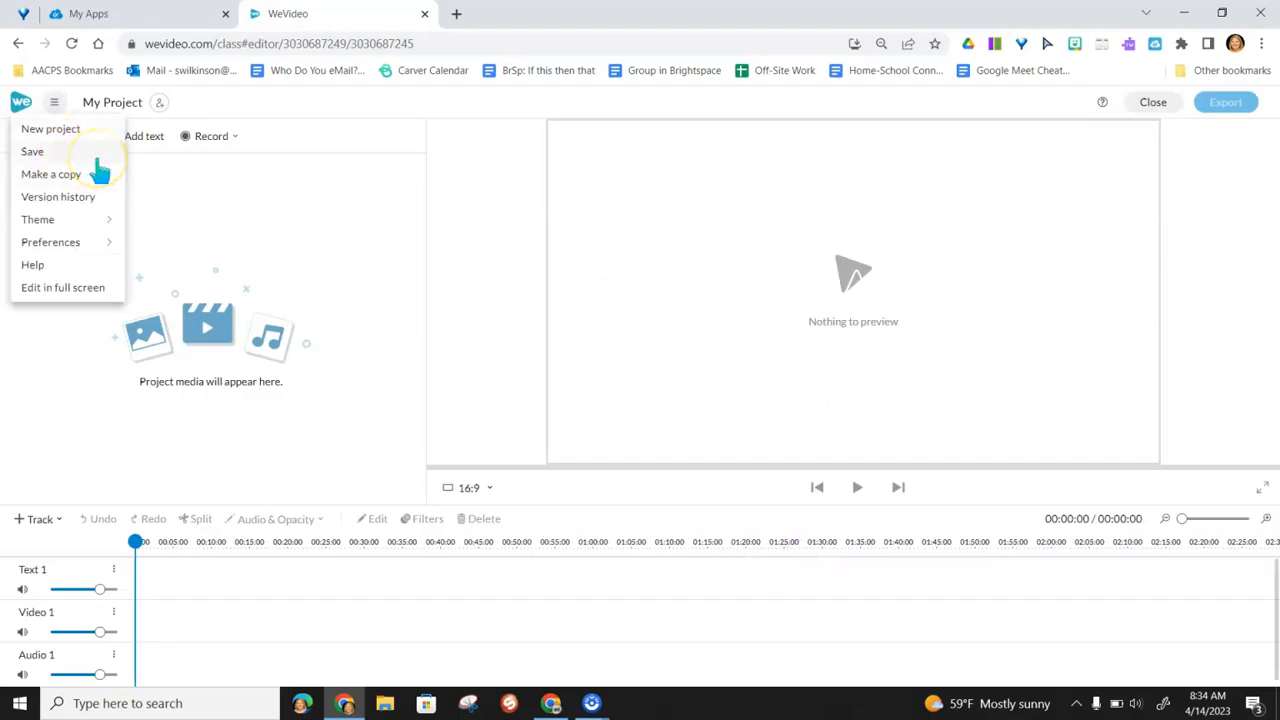
left_click(99, 224)
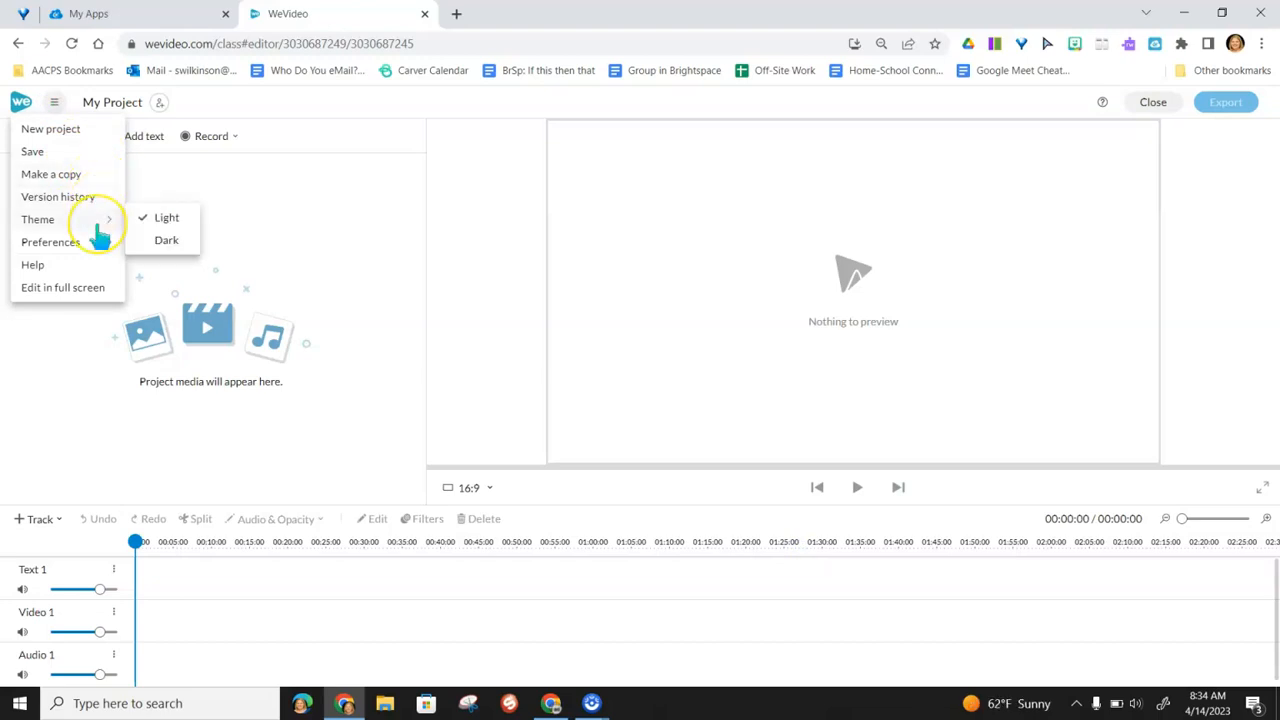
left_click(166, 242)
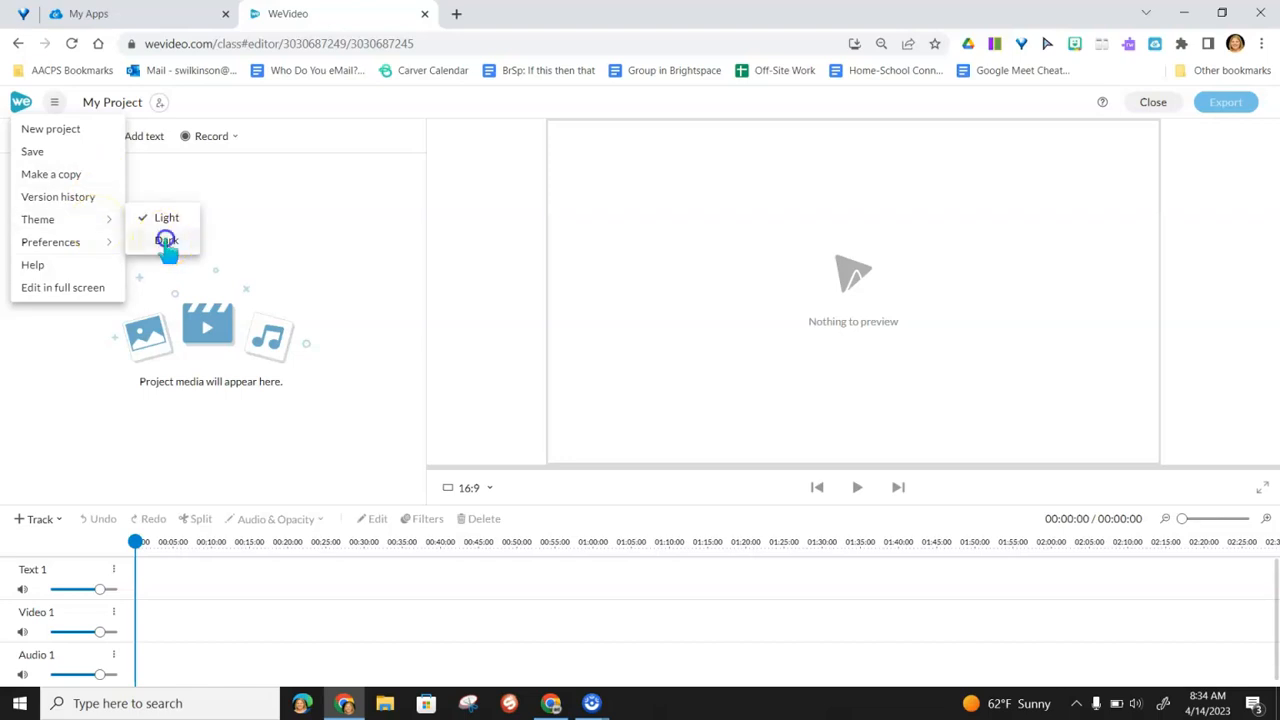
left_click(54, 102)
left_click(77, 219)
left_click(164, 218)
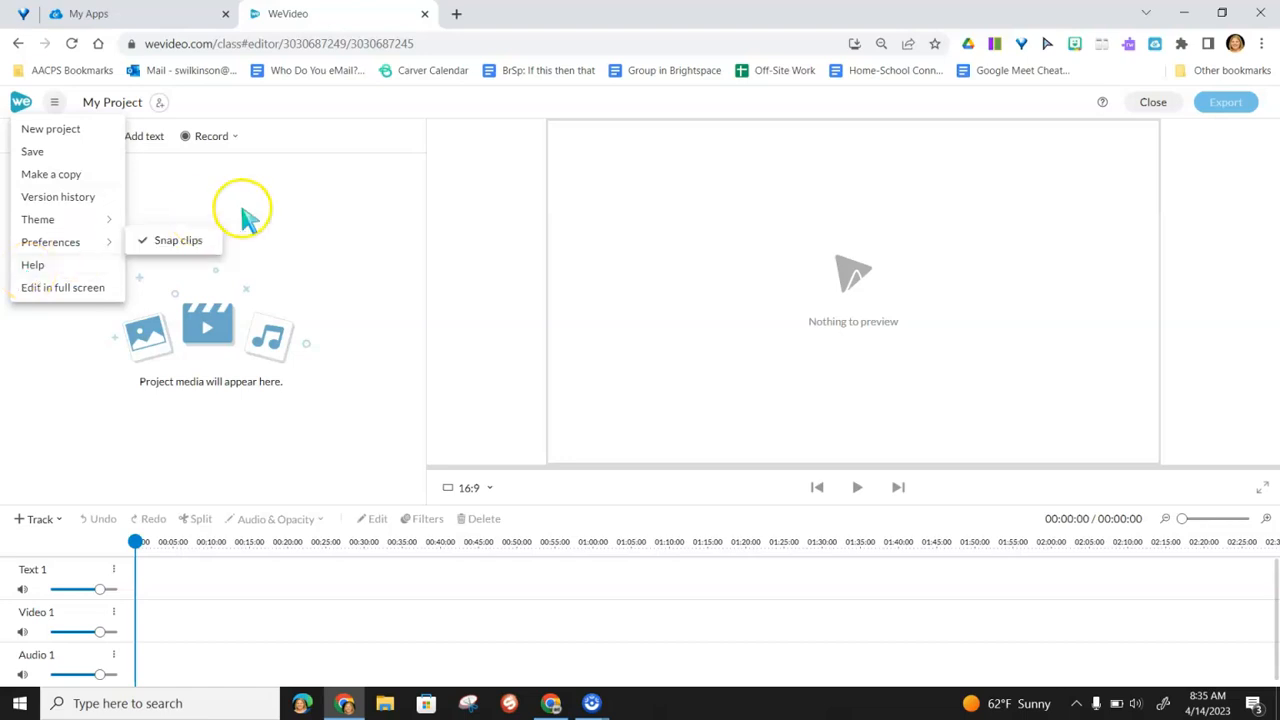
left_click(226, 344)
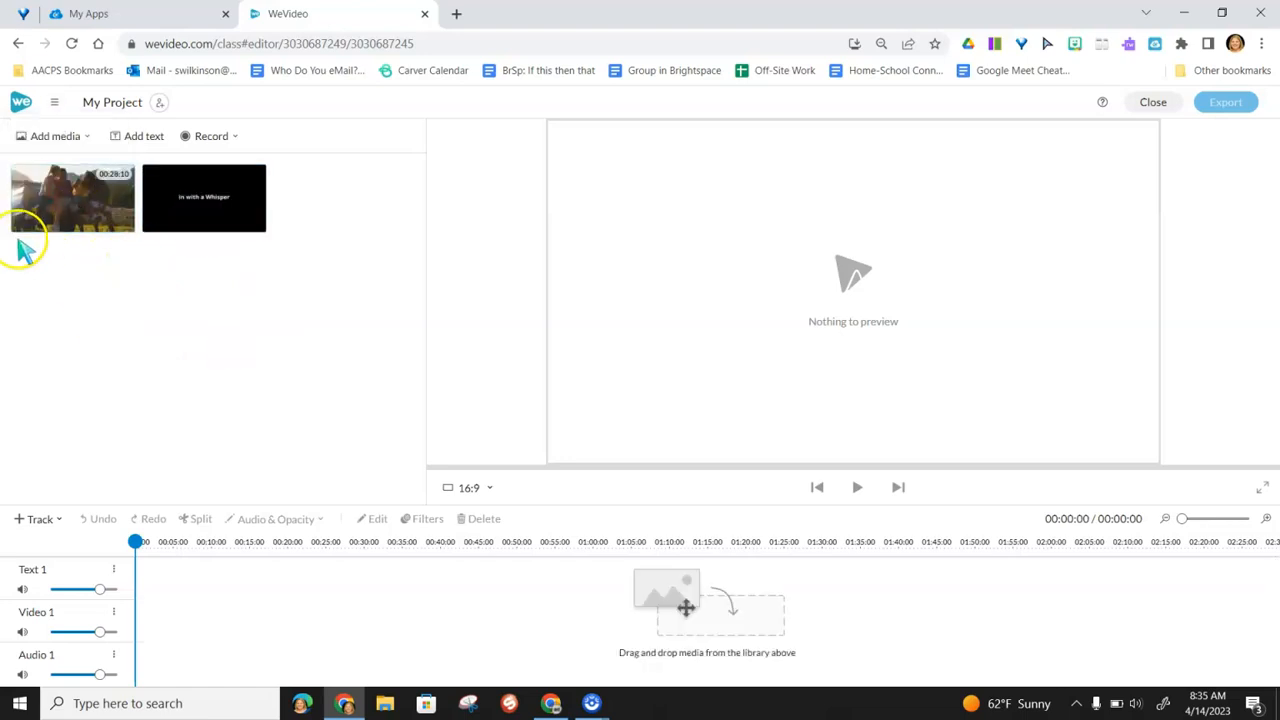
- Place the friends footage at the start of Video 1 and the "In with a Whisper" title above it on Text 1, lasting about 27 seconds
left_click(72, 207)
left_click_drag(72, 207, 150, 628)
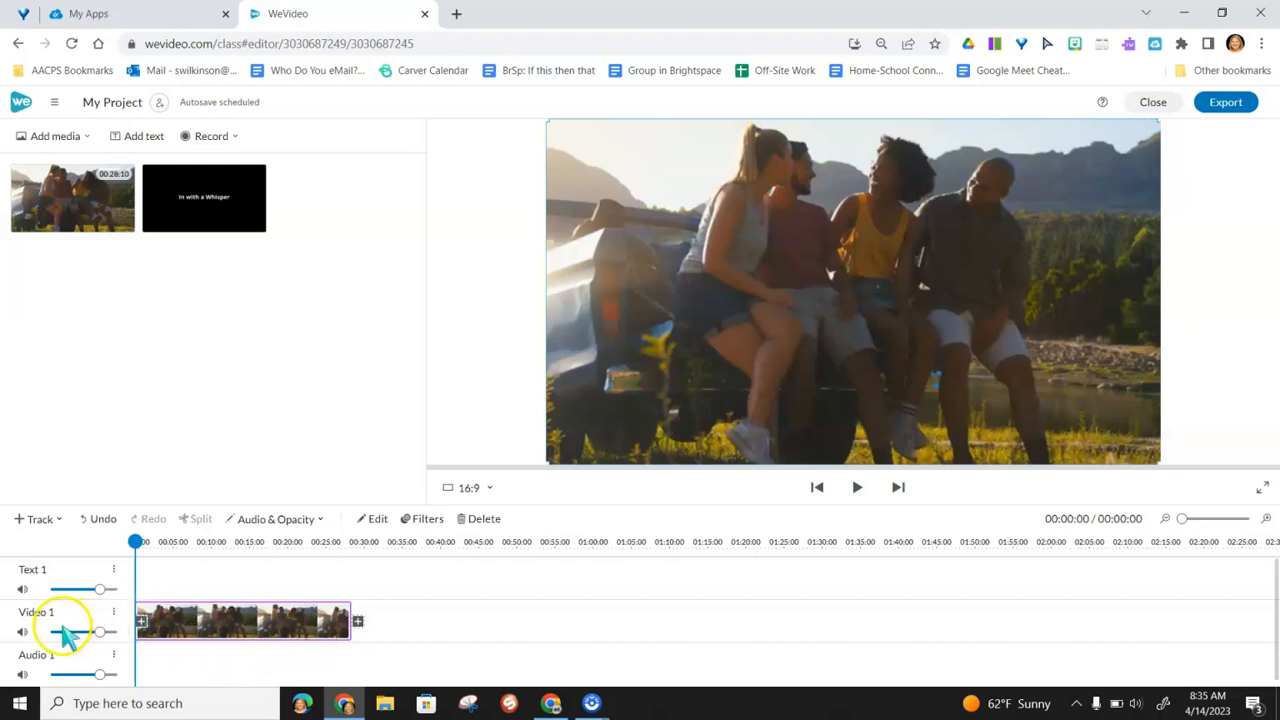
left_click_drag(204, 197, 340, 582)
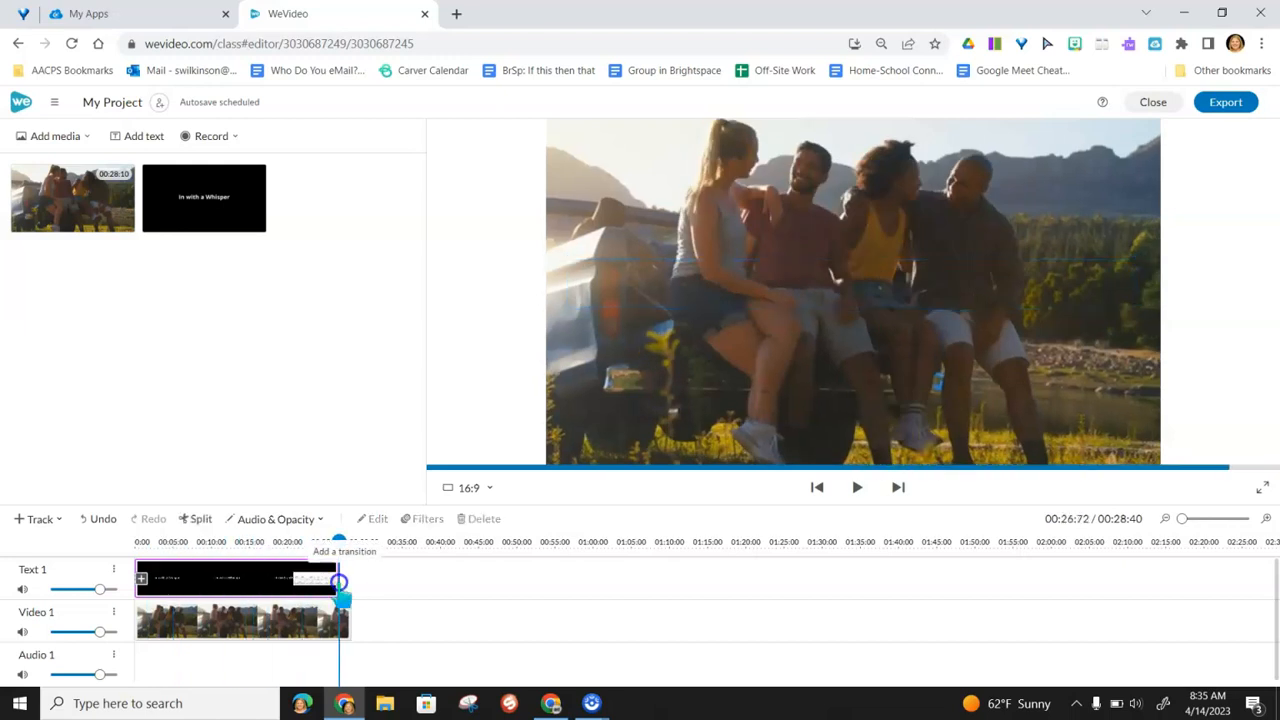
left_click(286, 608)
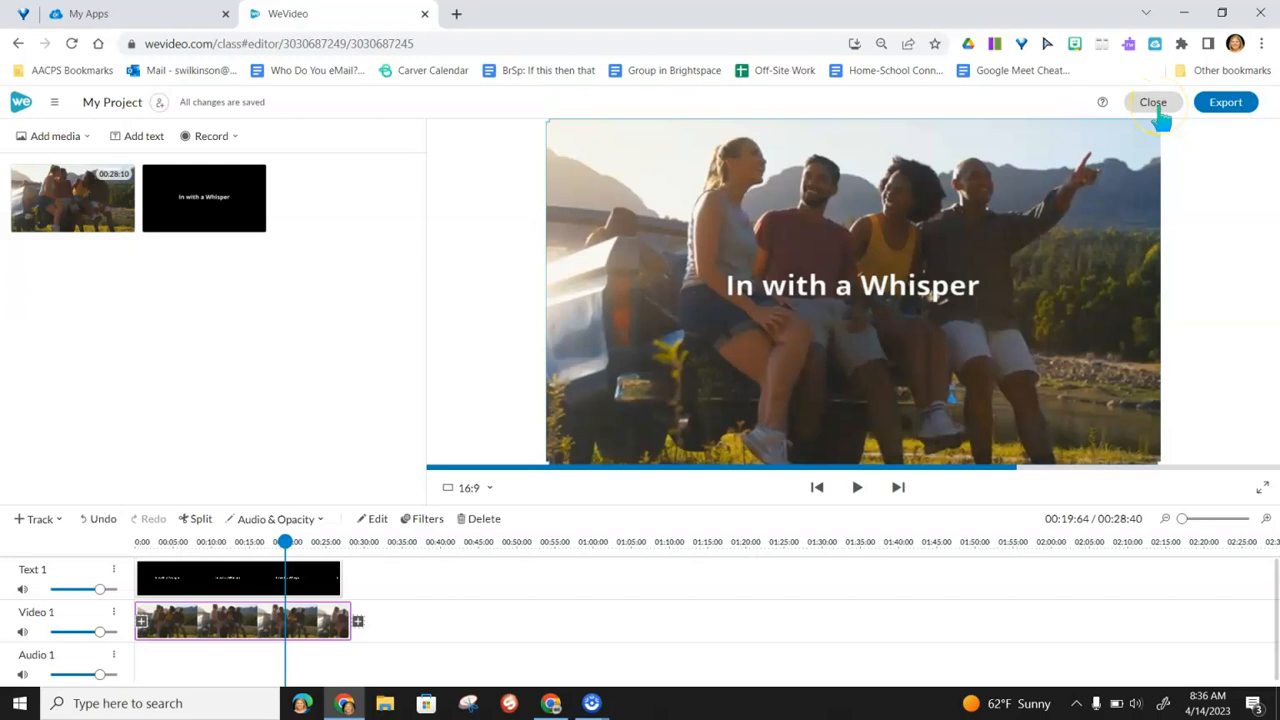
- Open the project's export options, review the export formats and choose Video
left_click(1236, 106)
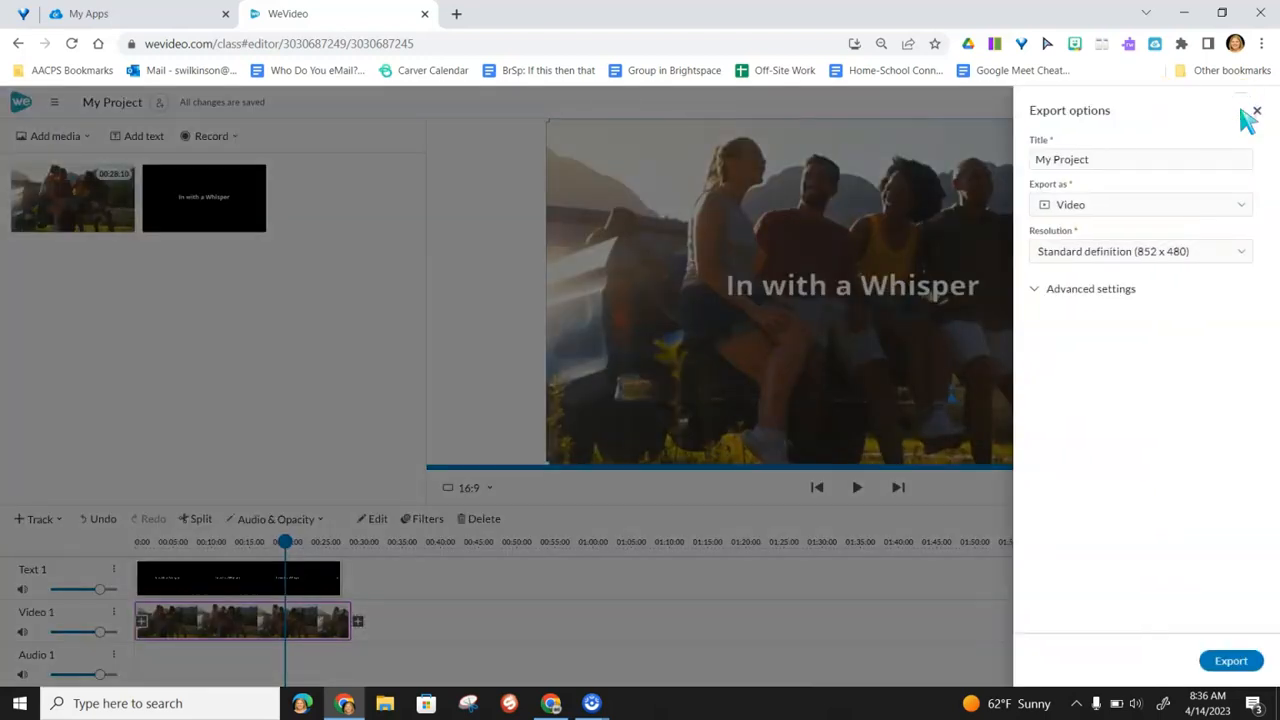
left_click(1238, 205)
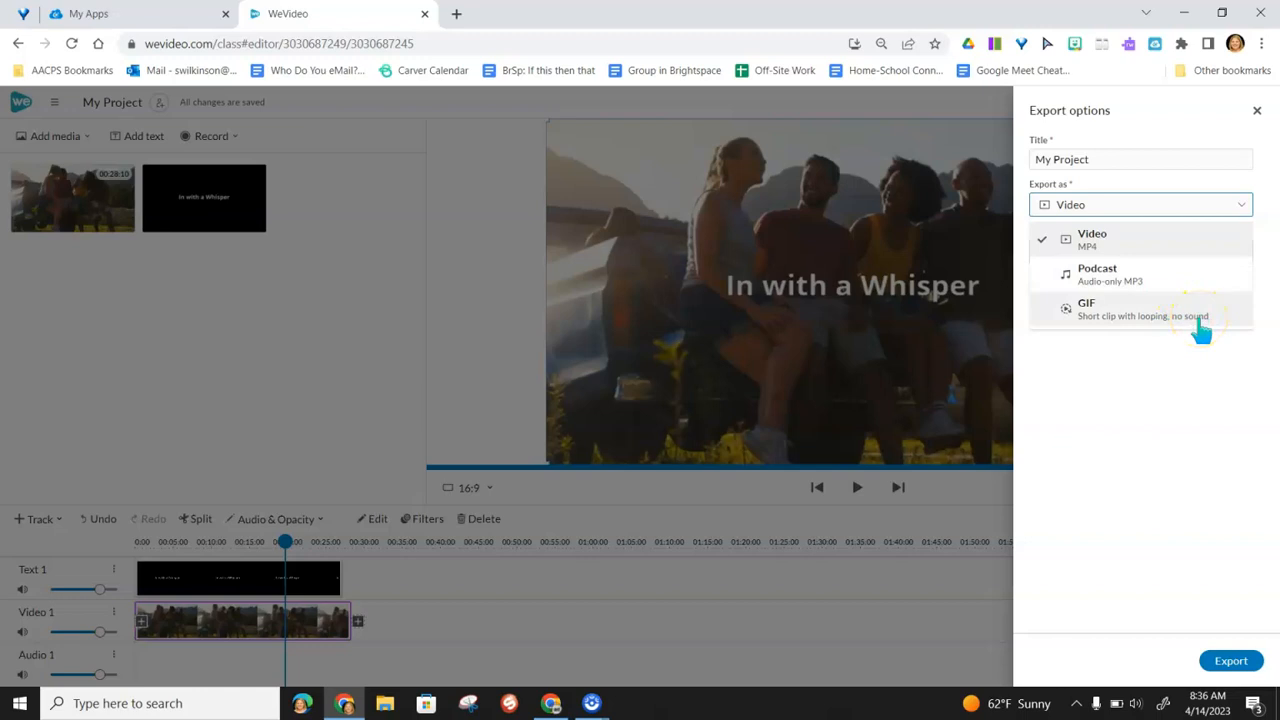
left_click(1148, 243)
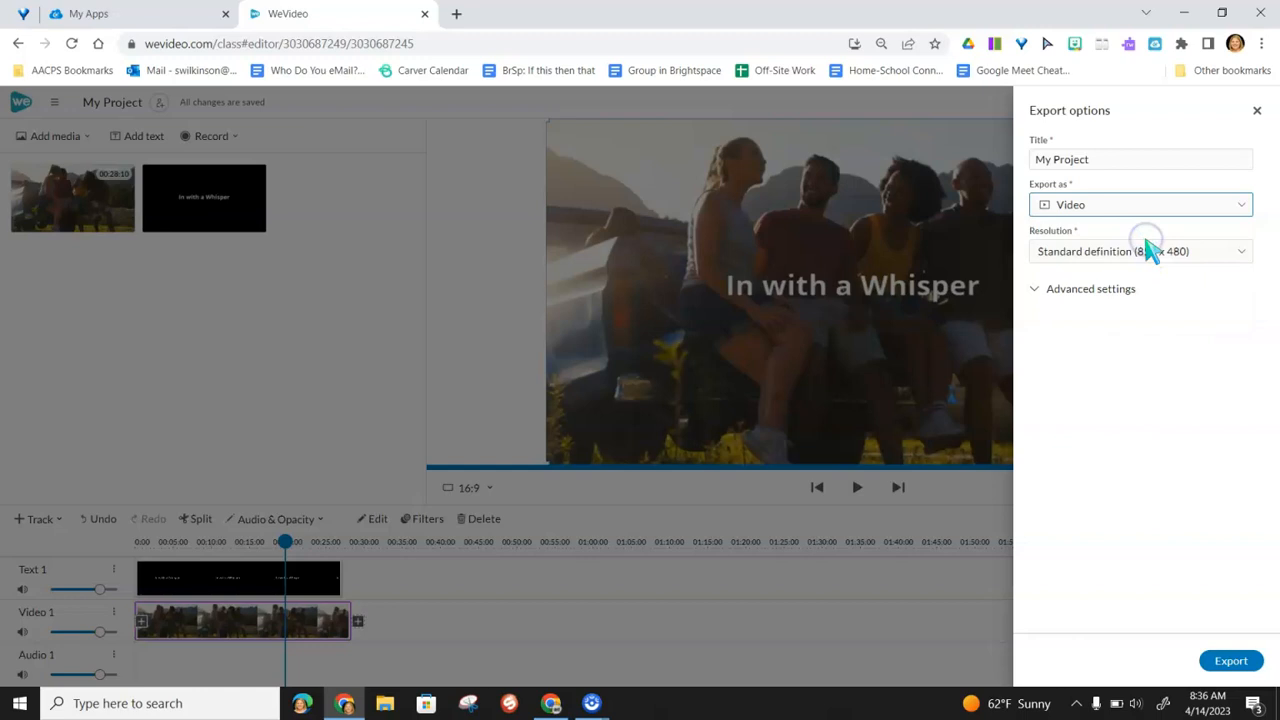
- Select Standard definition (852 x 480) as the export resolution and check the advanced frame rate and visual quality settings
left_click(1221, 260)
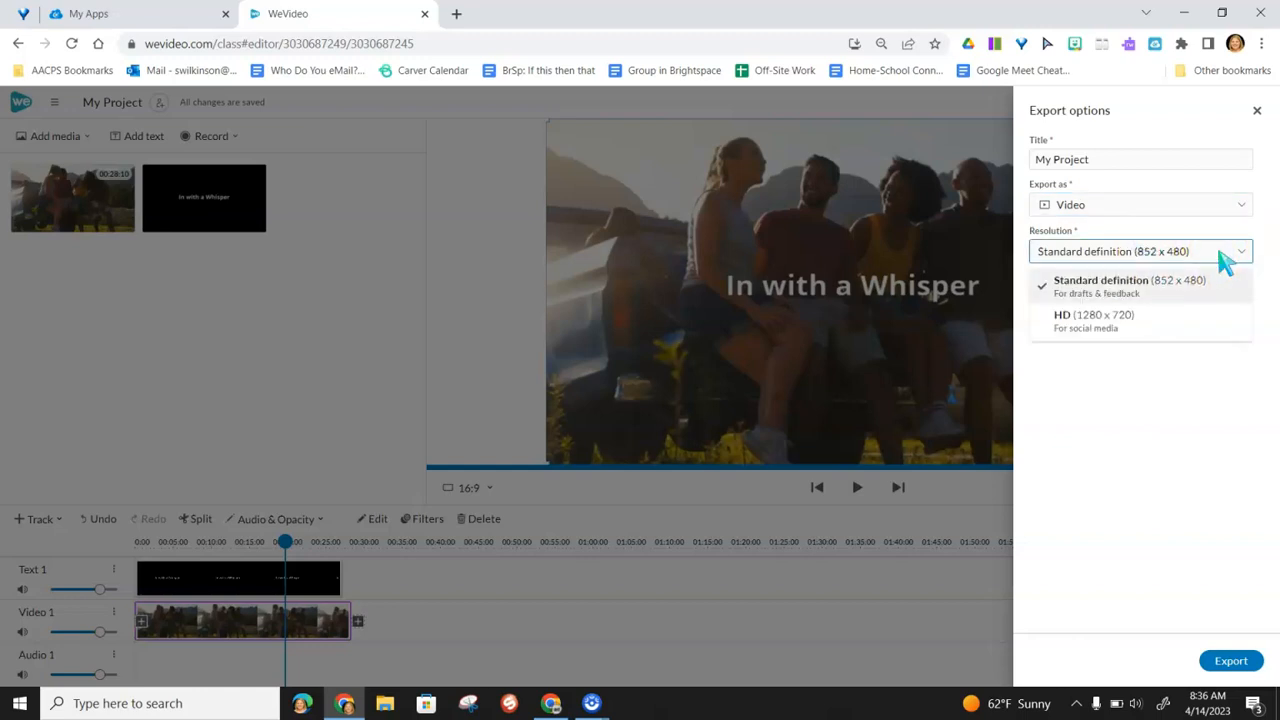
left_click(1200, 303)
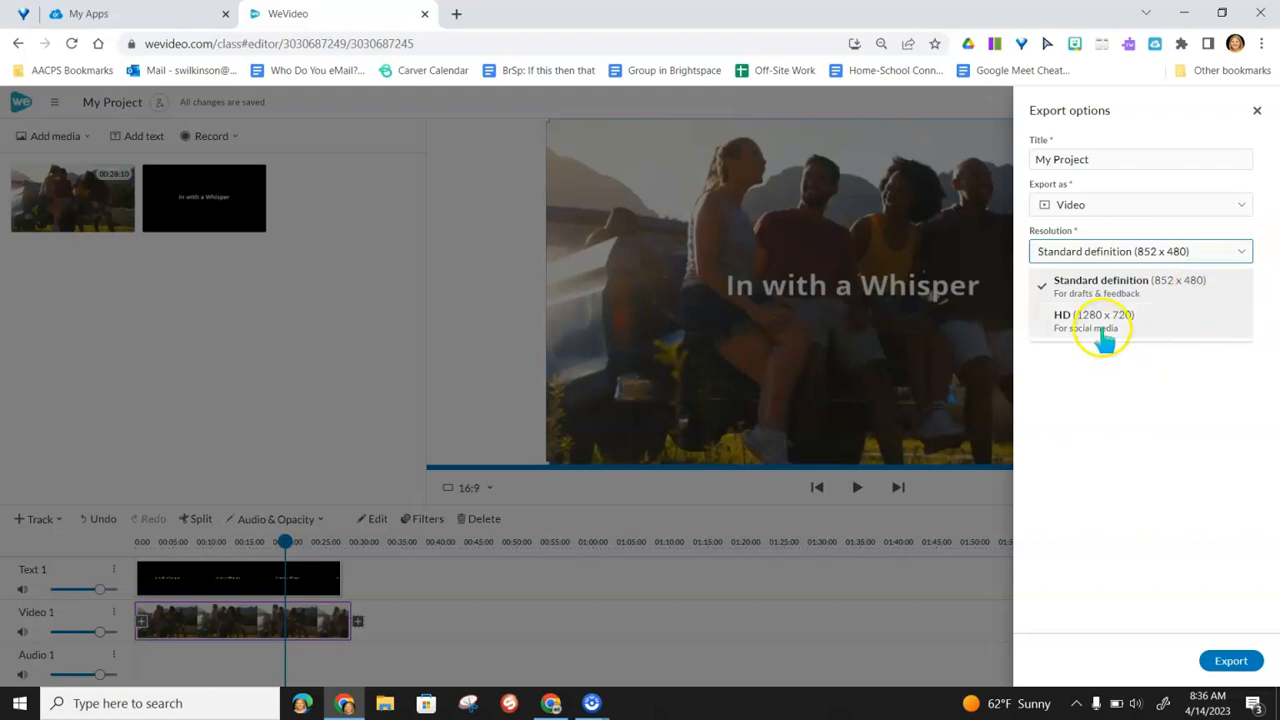
left_click(1188, 284)
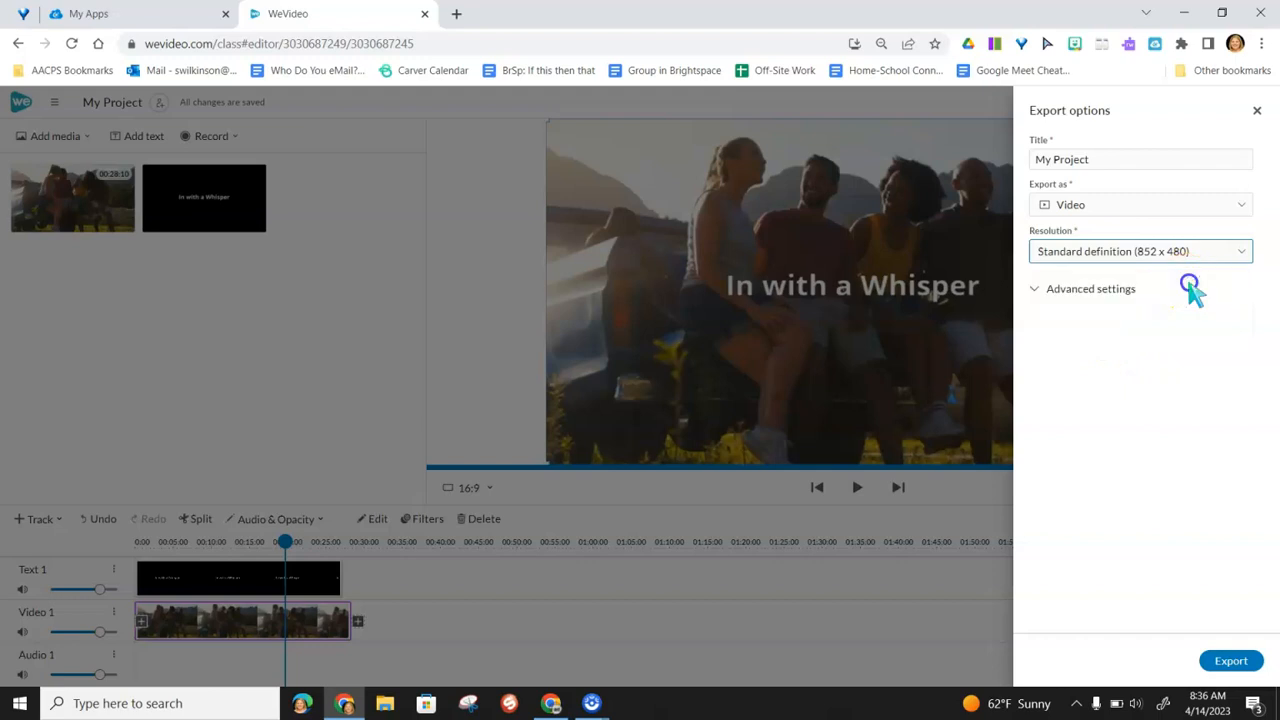
left_click(1036, 289)
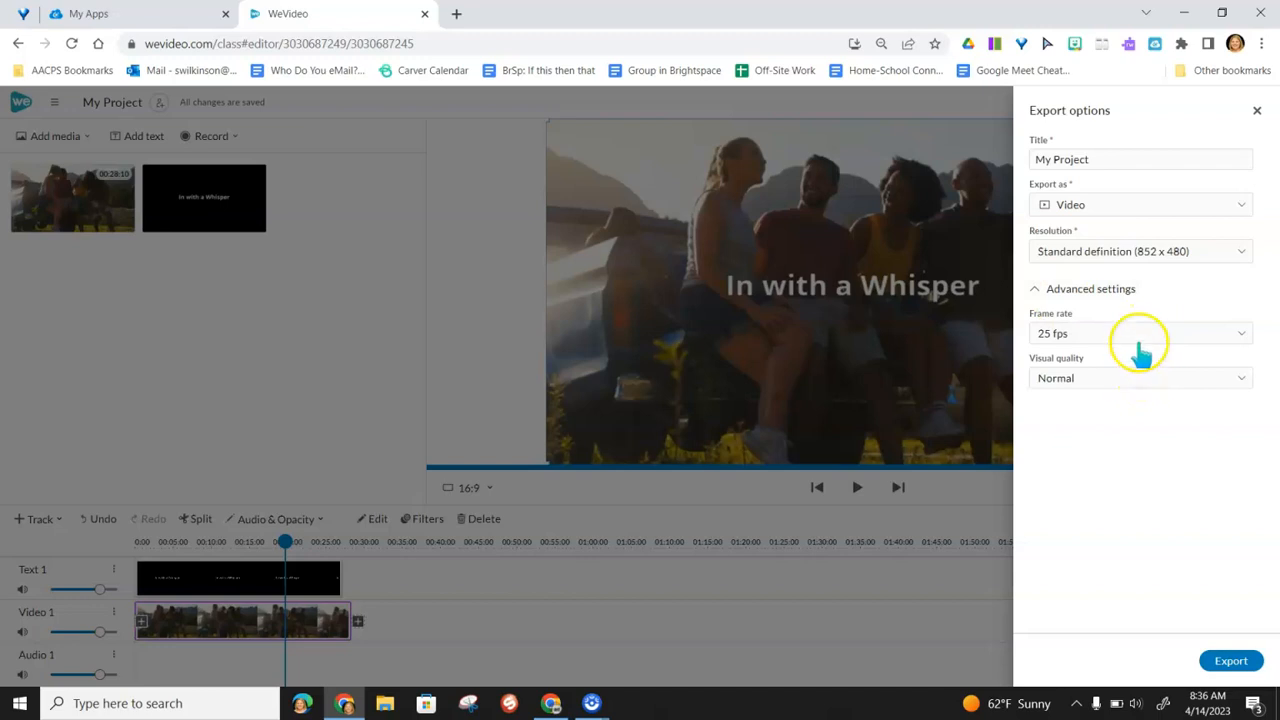
left_click(1036, 290)
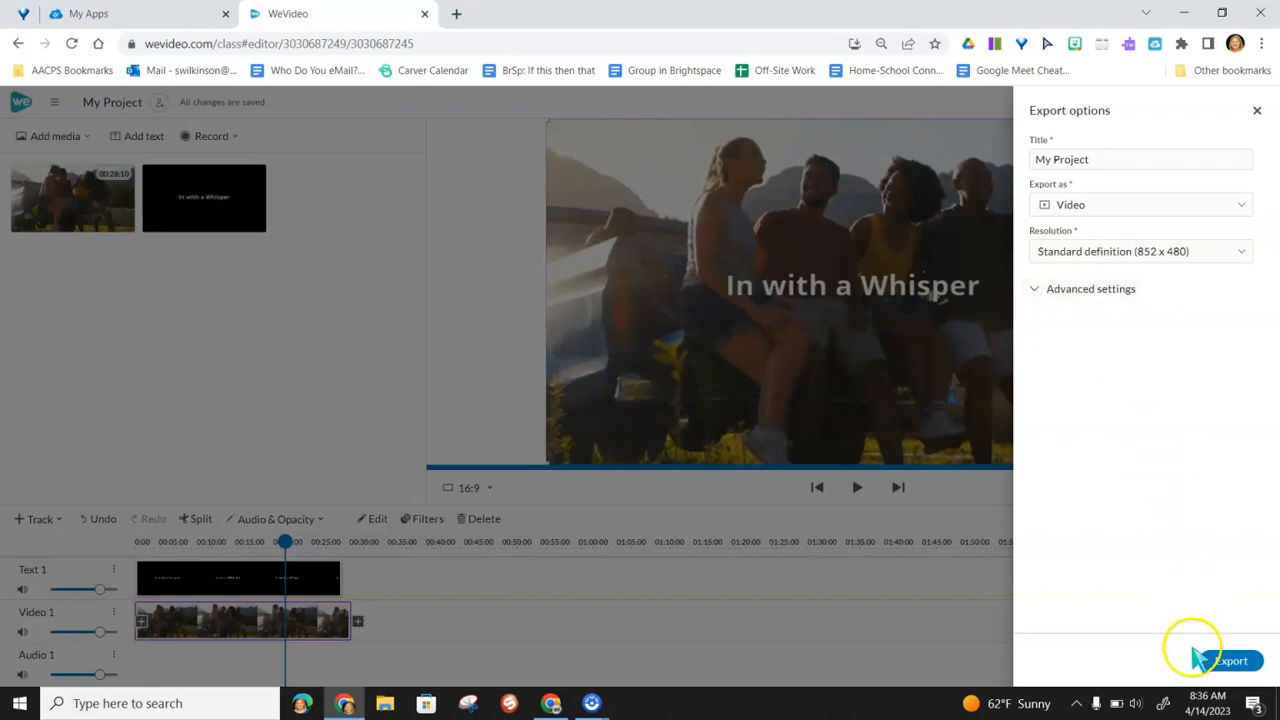
- Export the project with the chosen settings, close the exports view and return to the Classes overview
left_click(1226, 662)
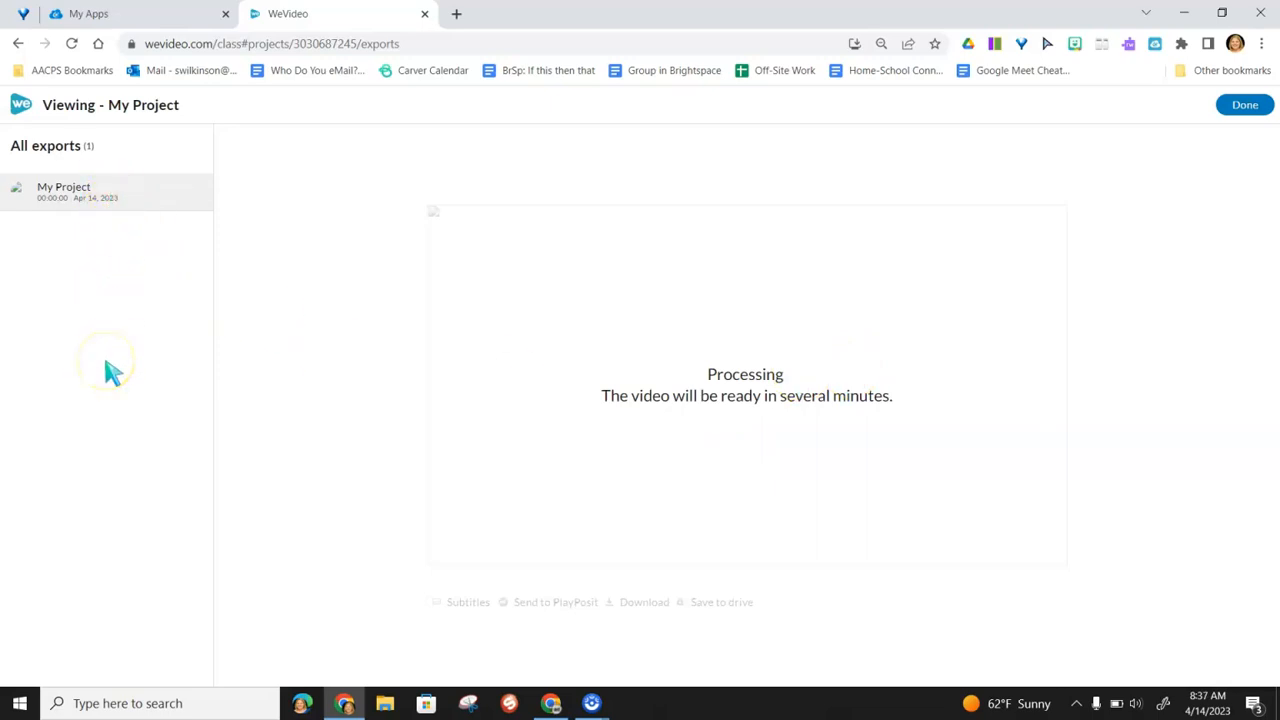
left_click(1247, 112)
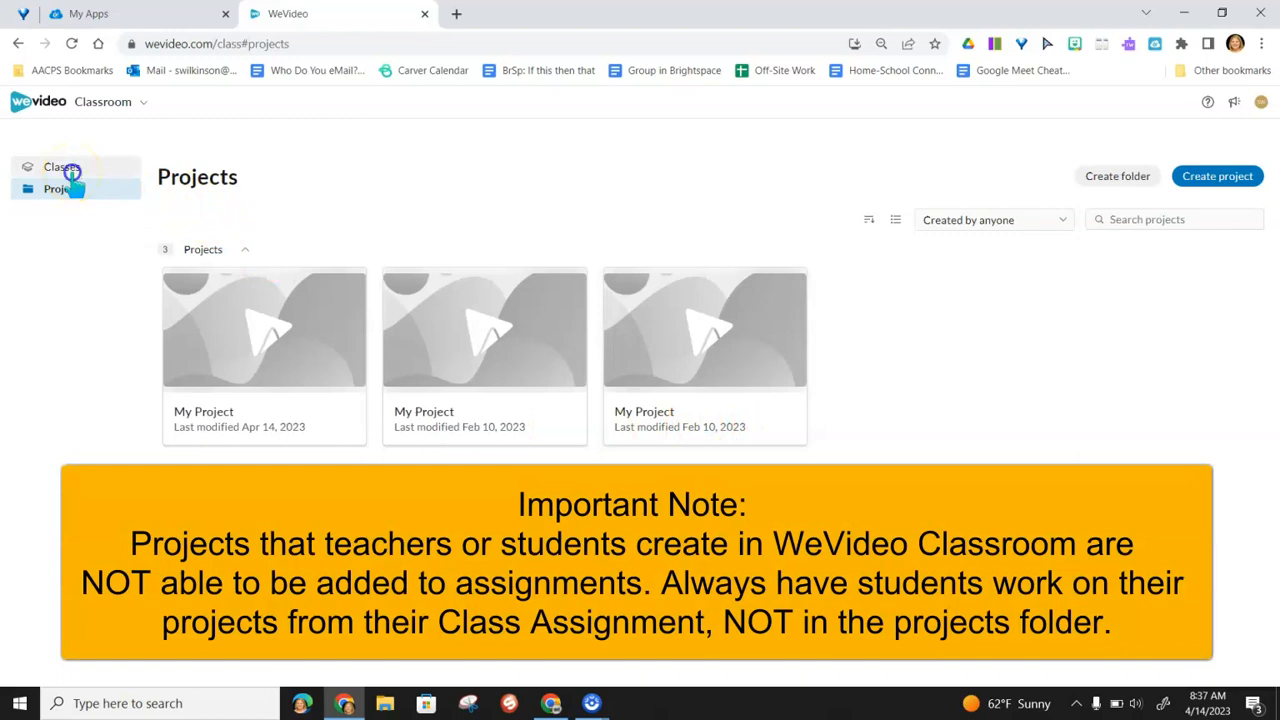
left_click(70, 172)
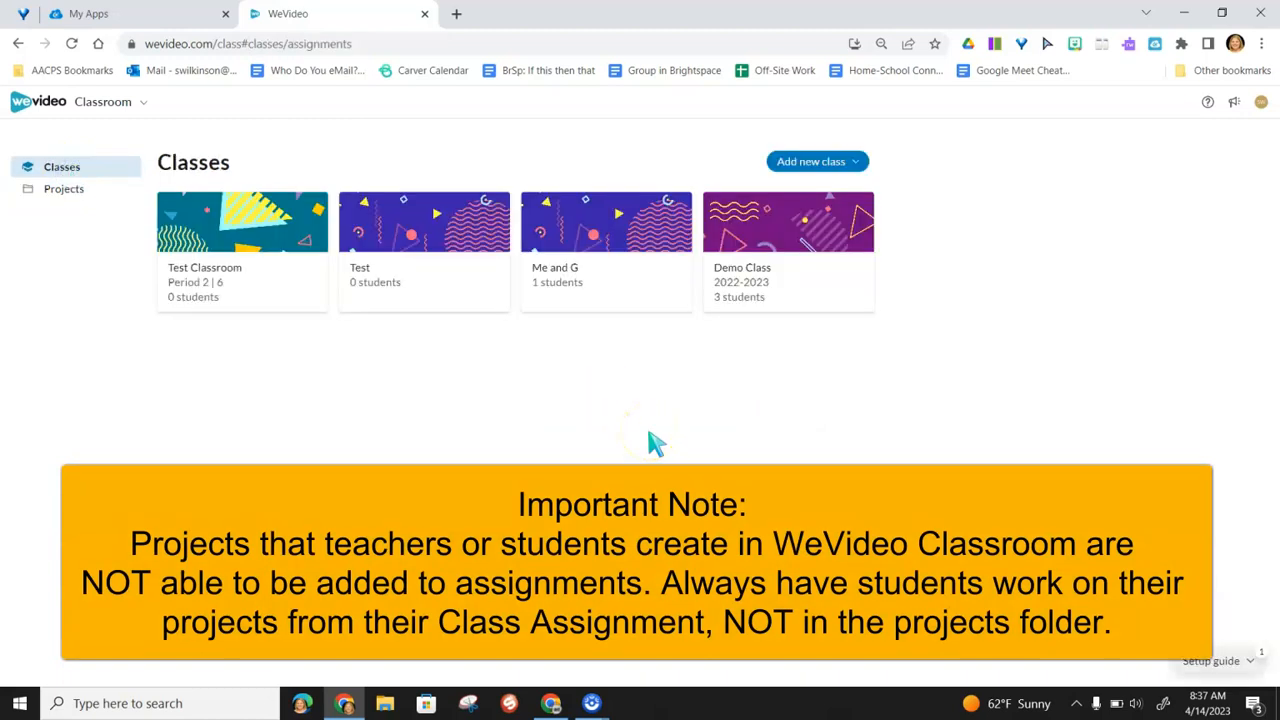